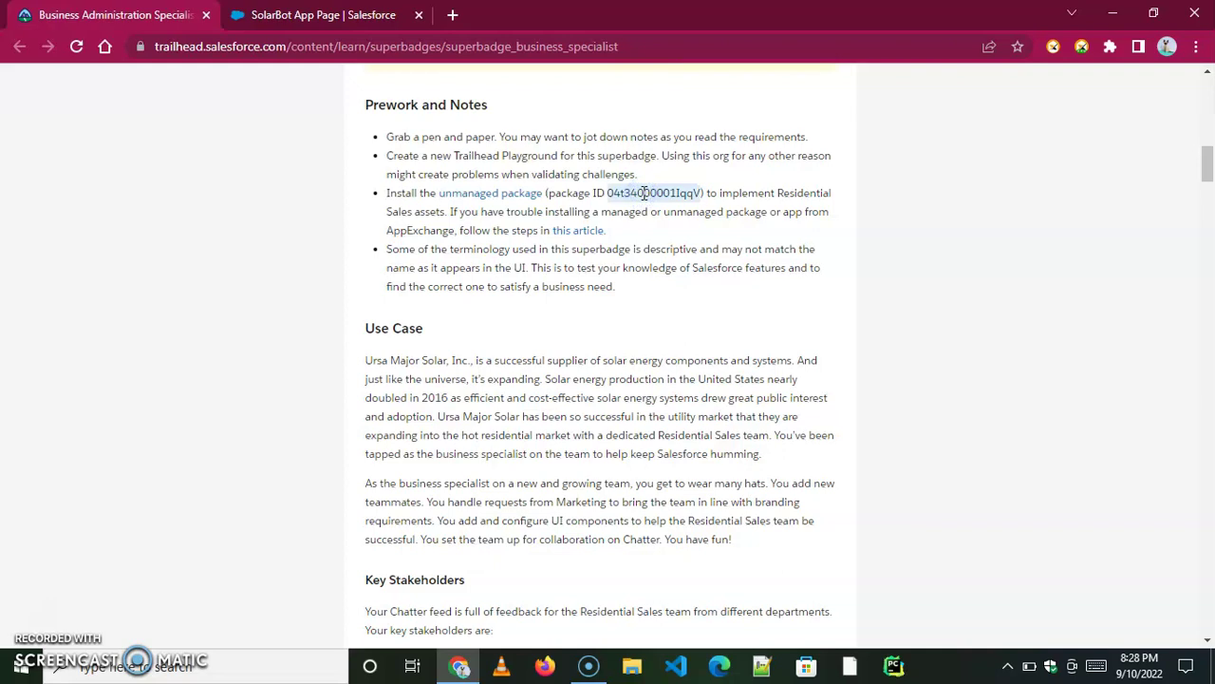
# Copy the Residential Sales package ID and open the SolarBot App Page's app list in Salesforce.
pyautogui.click(684, 206)
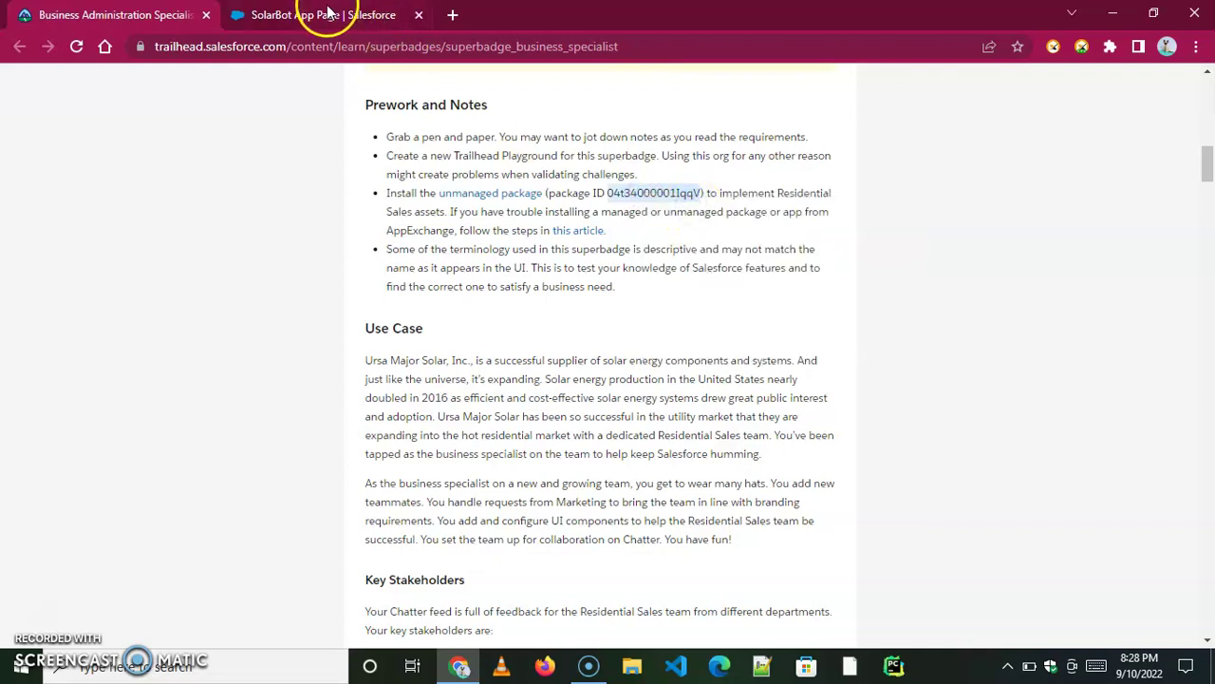
pyautogui.click(328, 14)
pyautogui.click(24, 110)
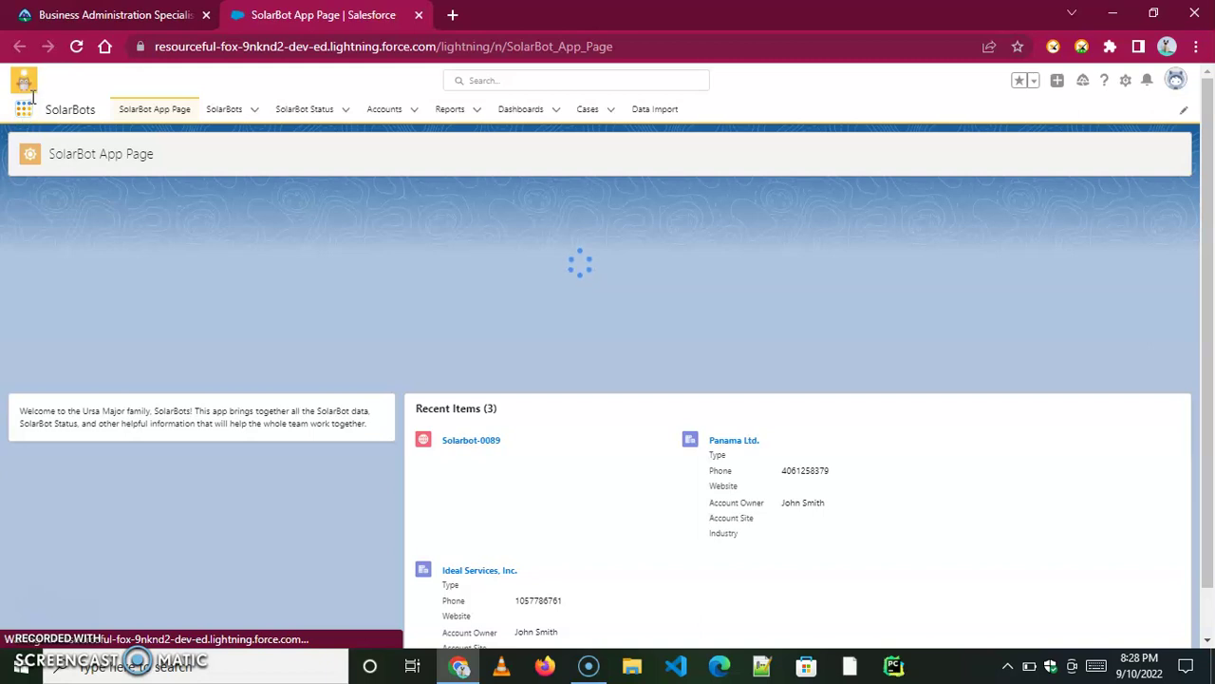
# Find and open the Playground Starter app from the App Launcher.
pyautogui.click(26, 106)
pyautogui.click(82, 149)
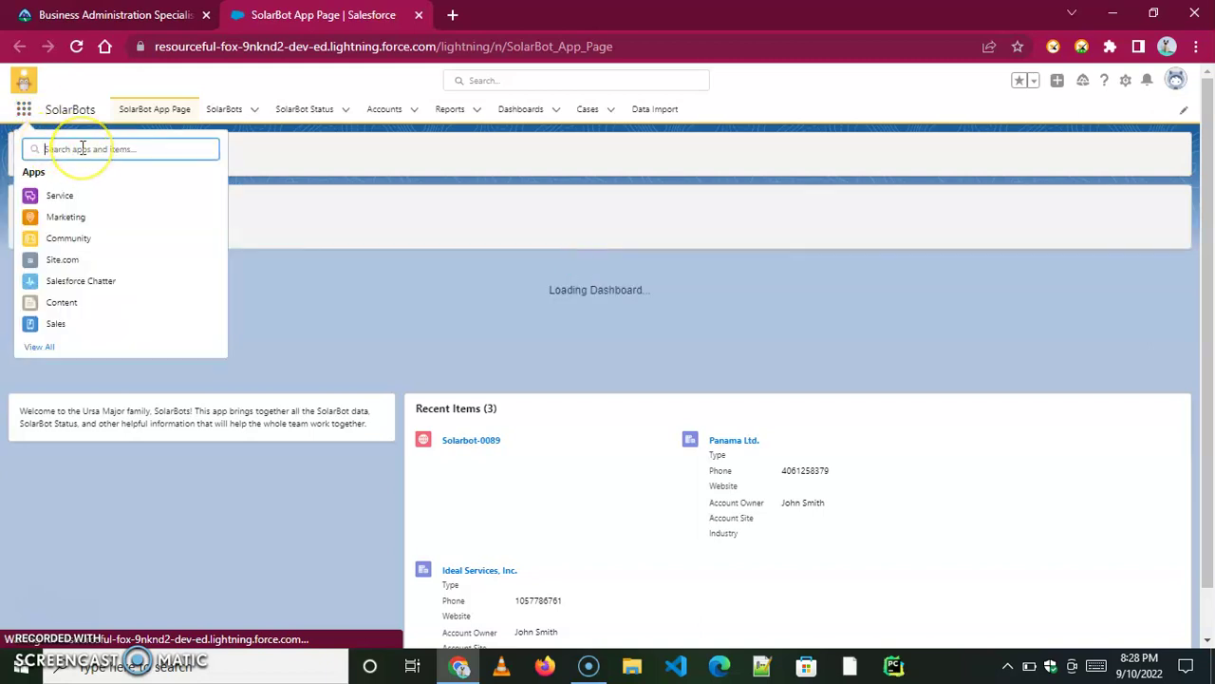
pyautogui.write('Pl')
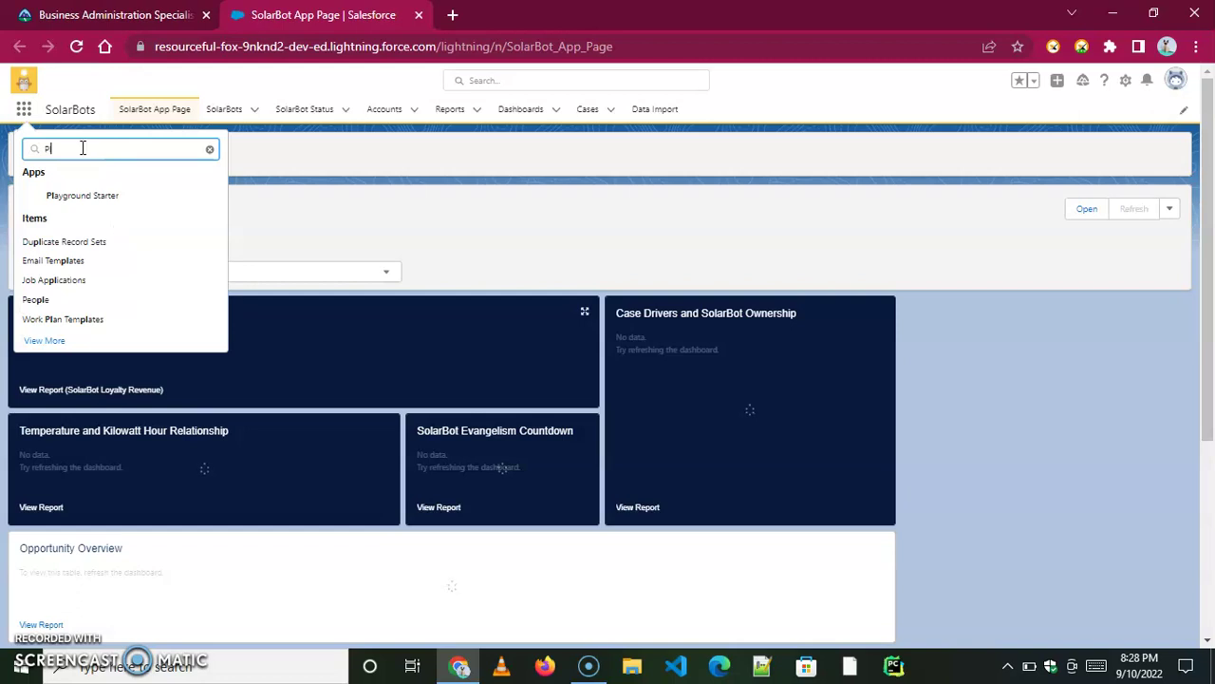
pyautogui.click(95, 205)
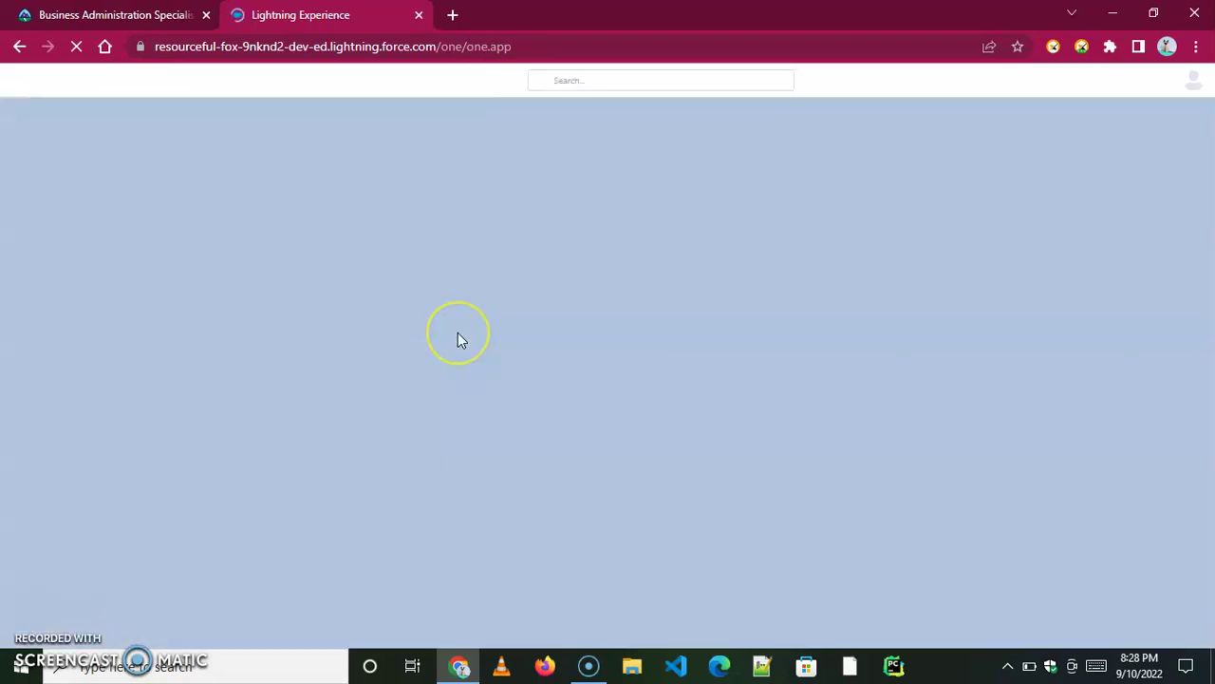
# Install the Residential Sales package by its pasted ID for all users.
pyautogui.click(247, 114)
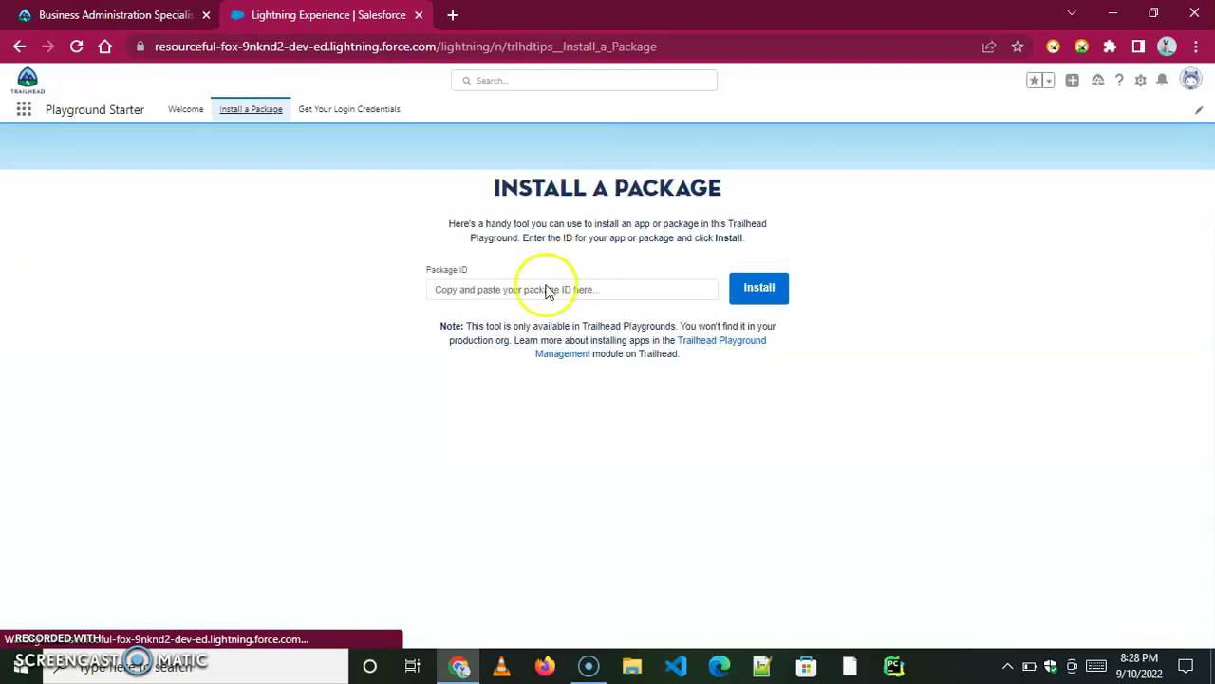
pyautogui.rightClick(454, 370)
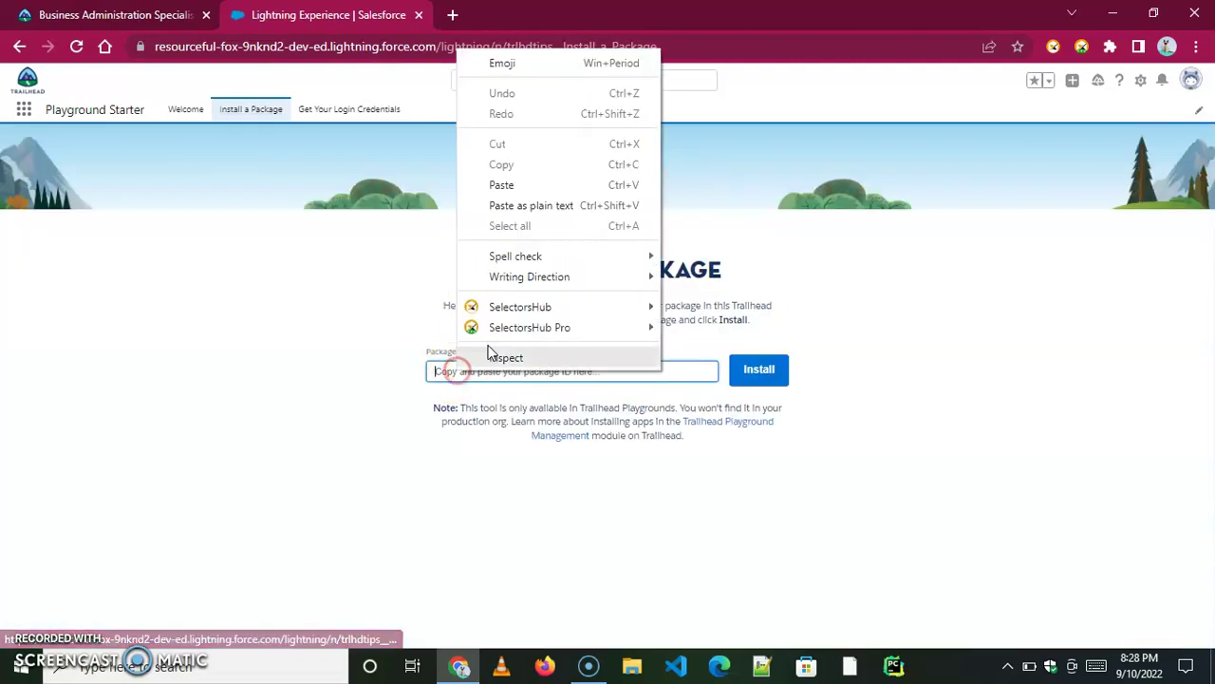
pyautogui.click(501, 187)
pyautogui.click(758, 372)
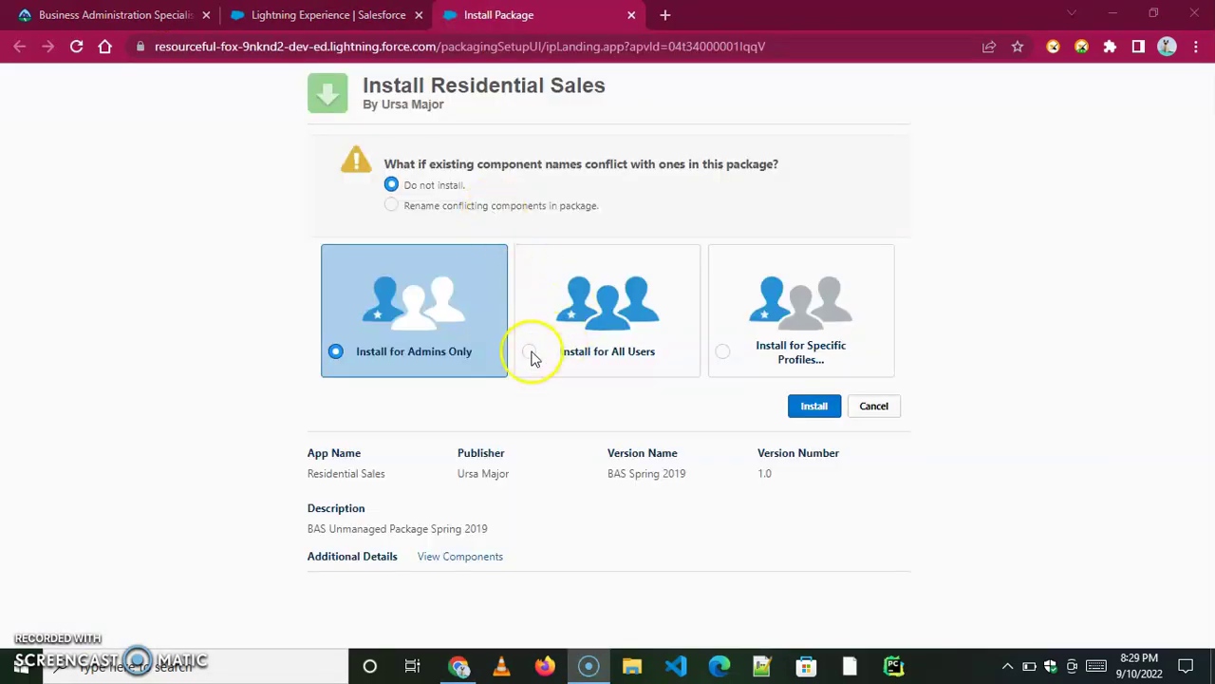
pyautogui.click(531, 352)
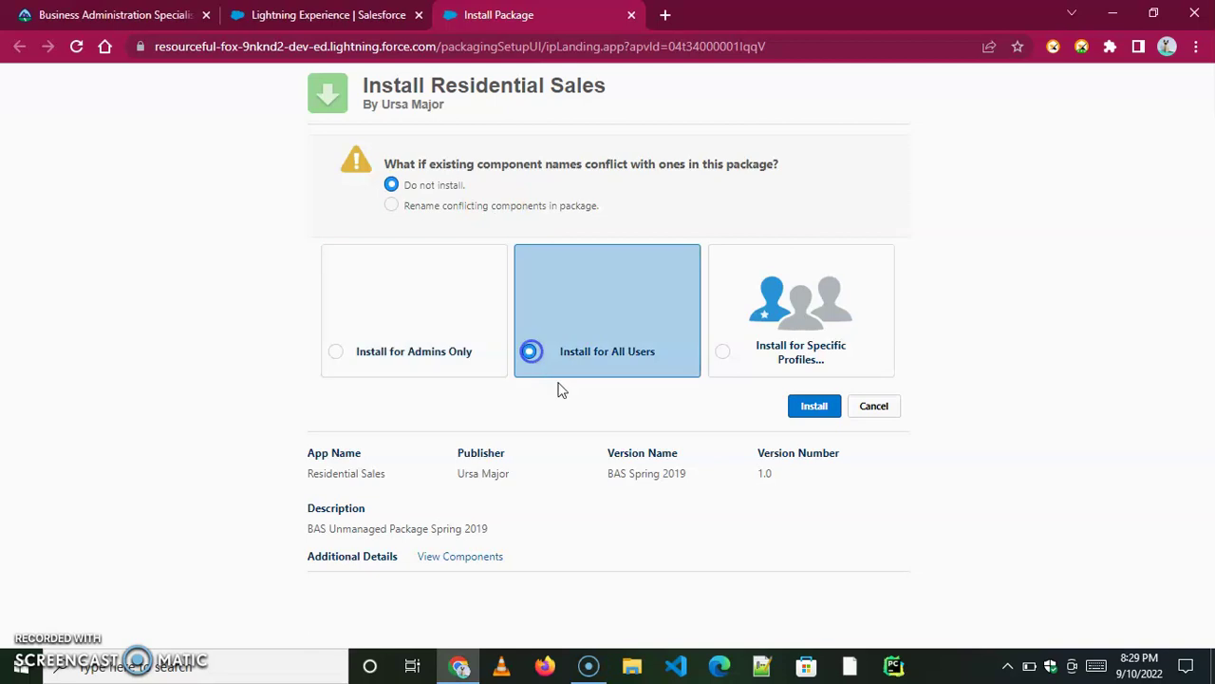
pyautogui.click(815, 409)
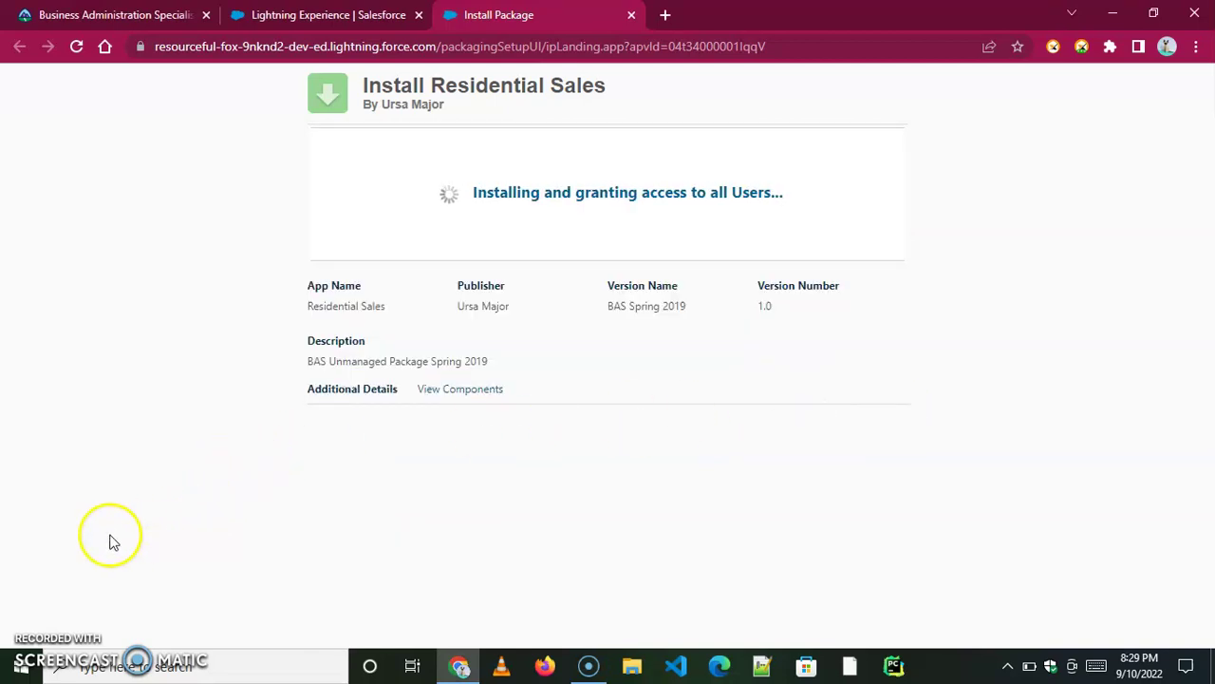
pyautogui.click(874, 230)
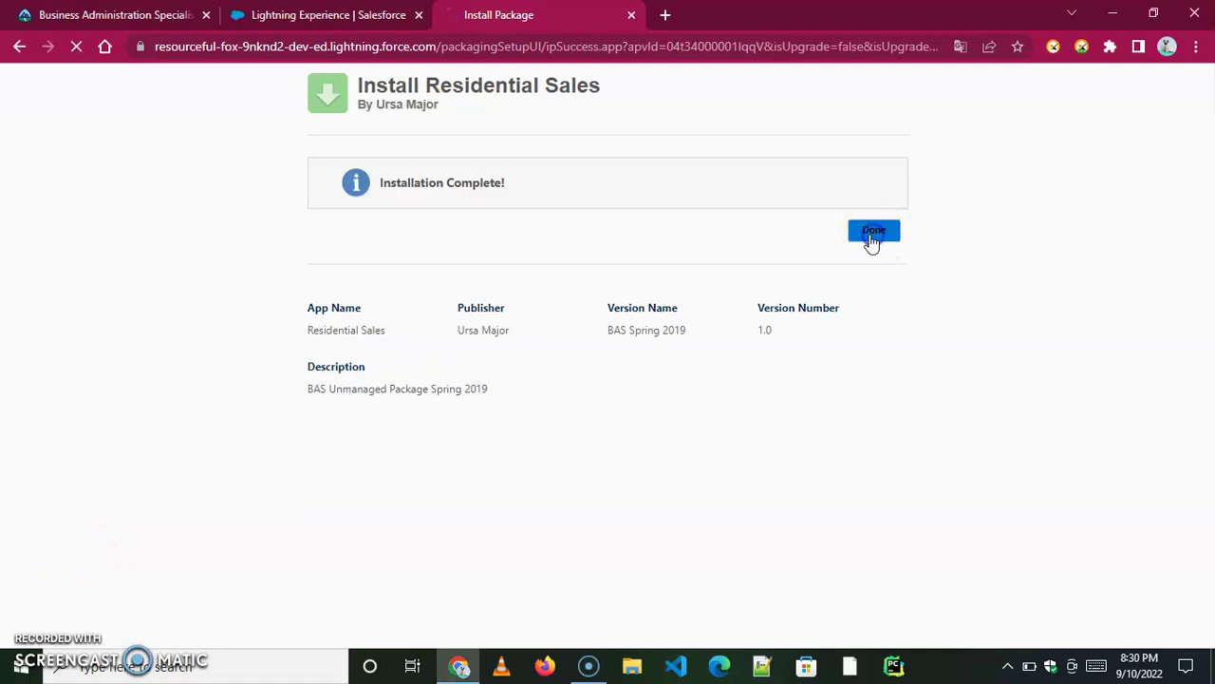
# Copy 'Residential' from the Add Residential Account Type requirement and return to Salesforce Account setup.
pyautogui.hotkey('ctrl', '1')
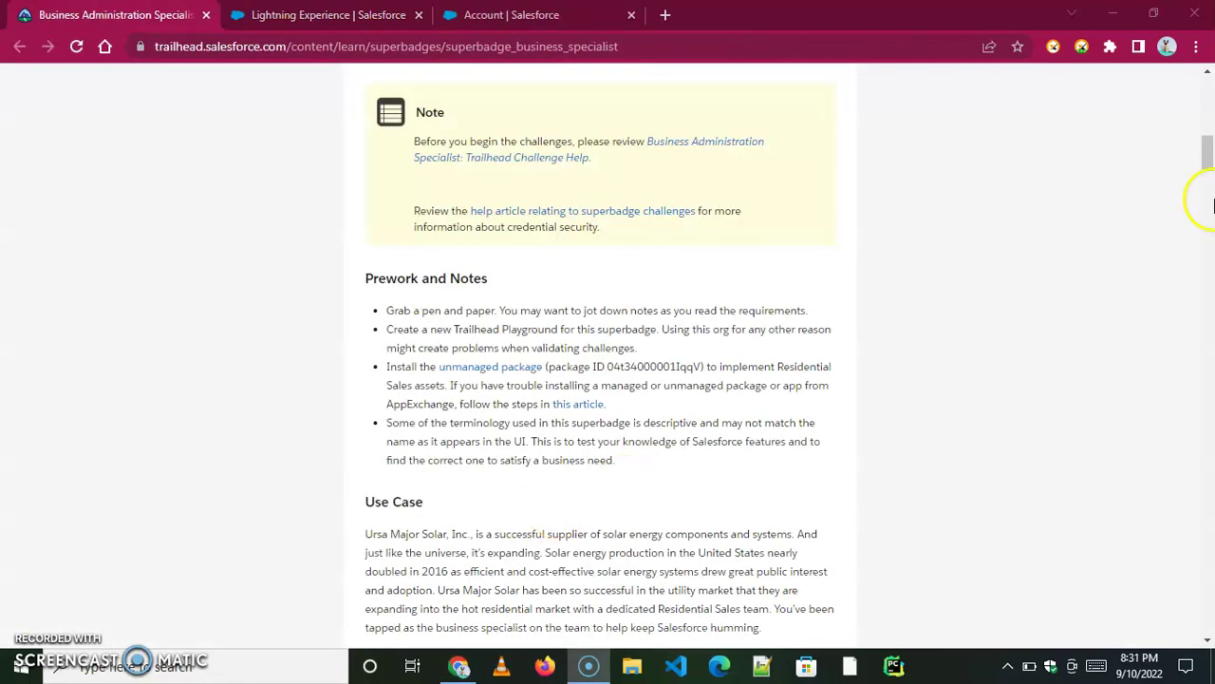
pyautogui.moveTo(1207, 162); pyautogui.dragTo(1208, 237)
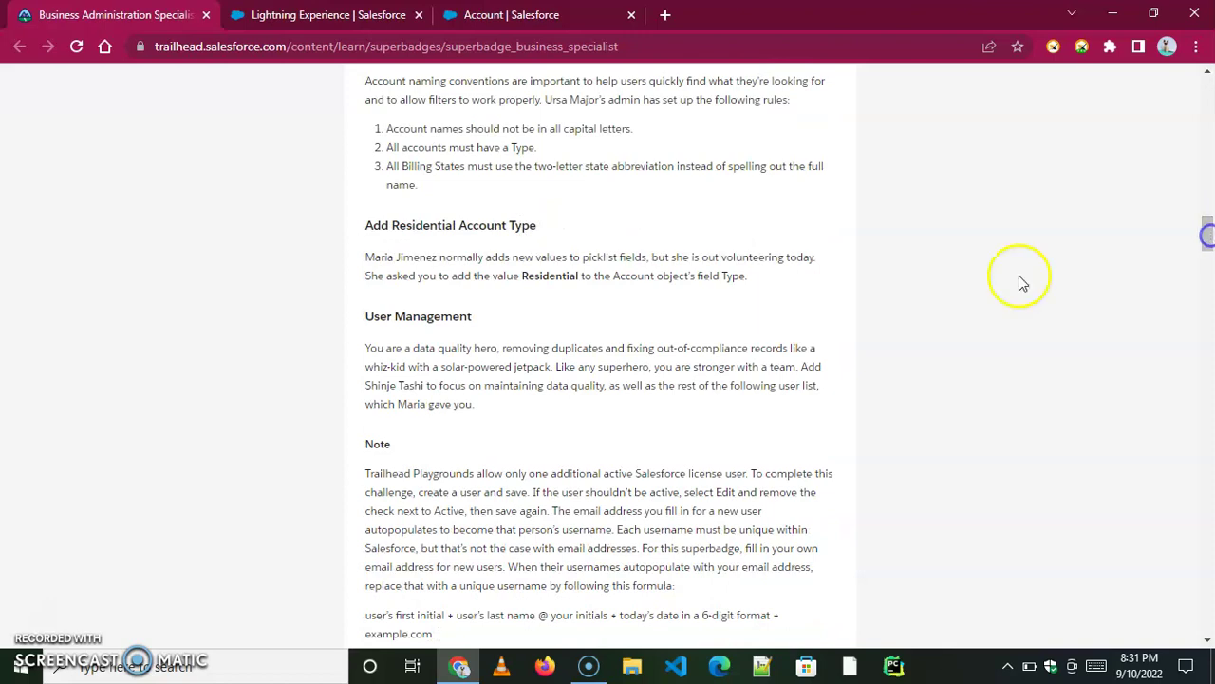
pyautogui.click(544, 276)
pyautogui.rightClick(544, 276)
pyautogui.click(585, 245)
pyautogui.click(512, 14)
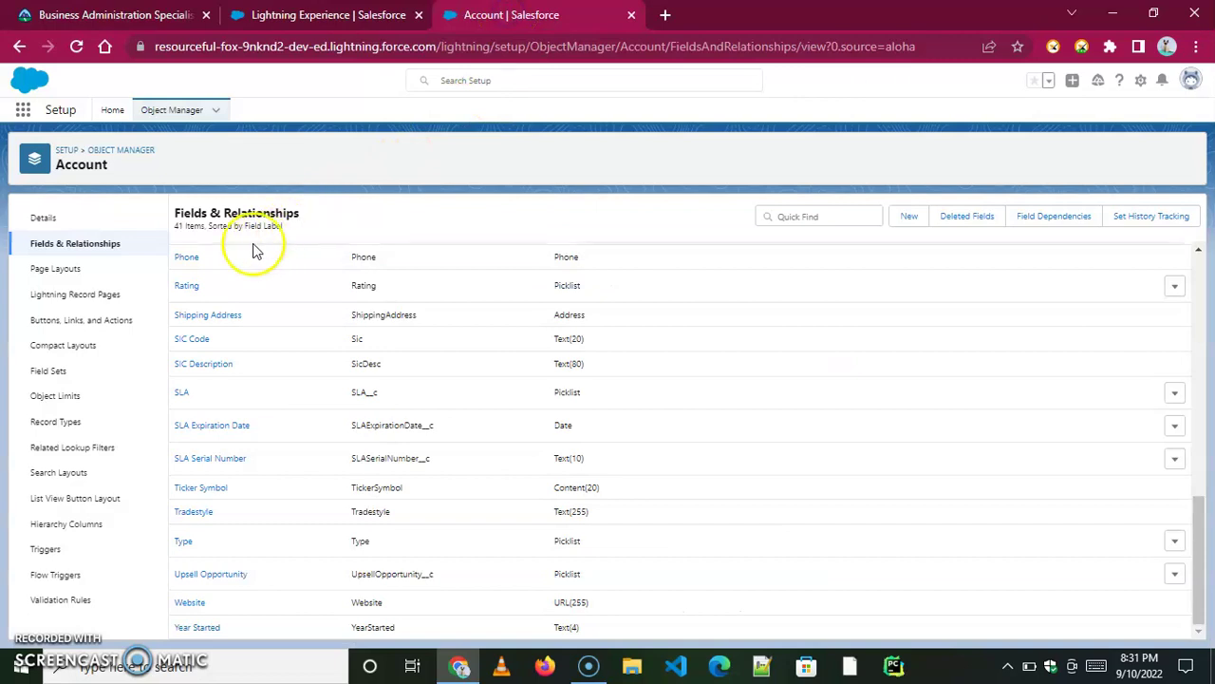
# Find and open the Account object's Type field in Object Manager.
pyautogui.click(84, 245)
pyautogui.click(159, 109)
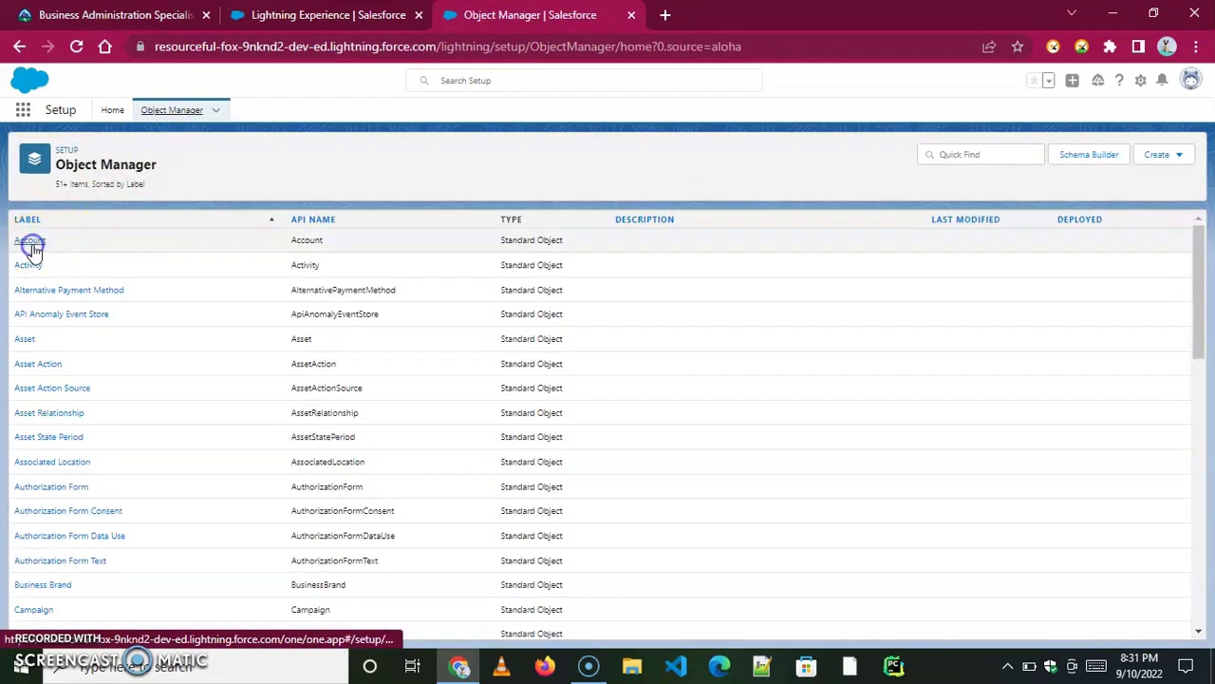
pyautogui.click(30, 244)
pyautogui.click(76, 249)
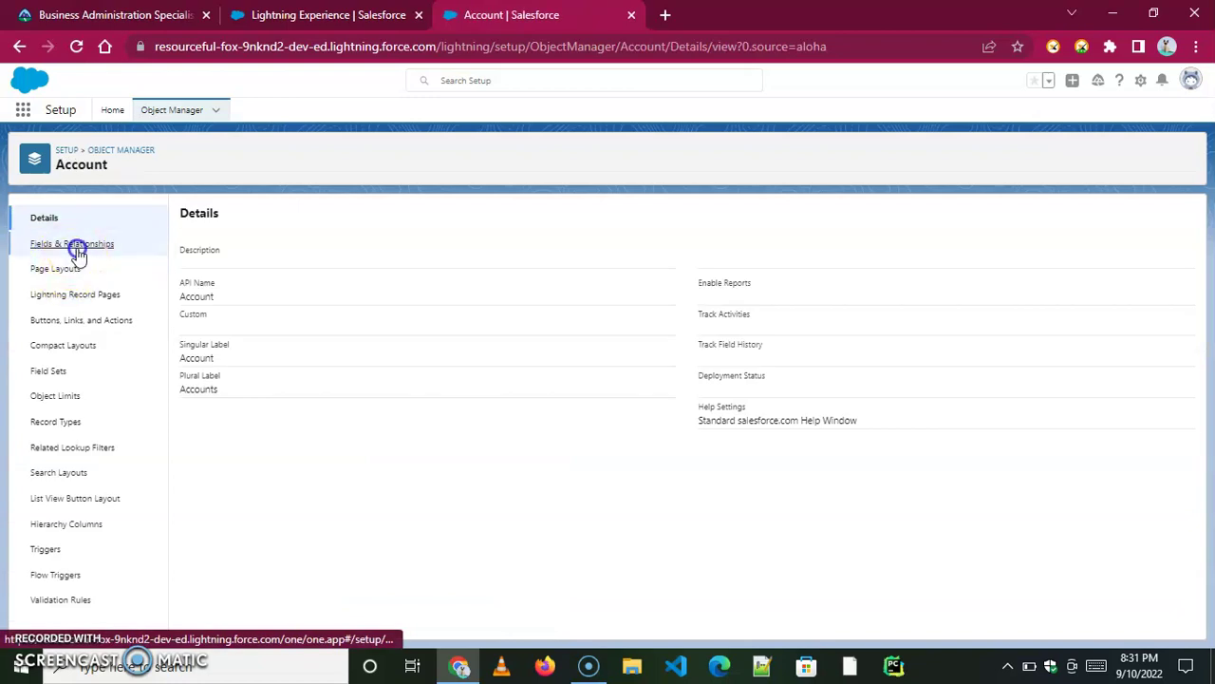
pyautogui.click(779, 219)
pyautogui.write('Type')
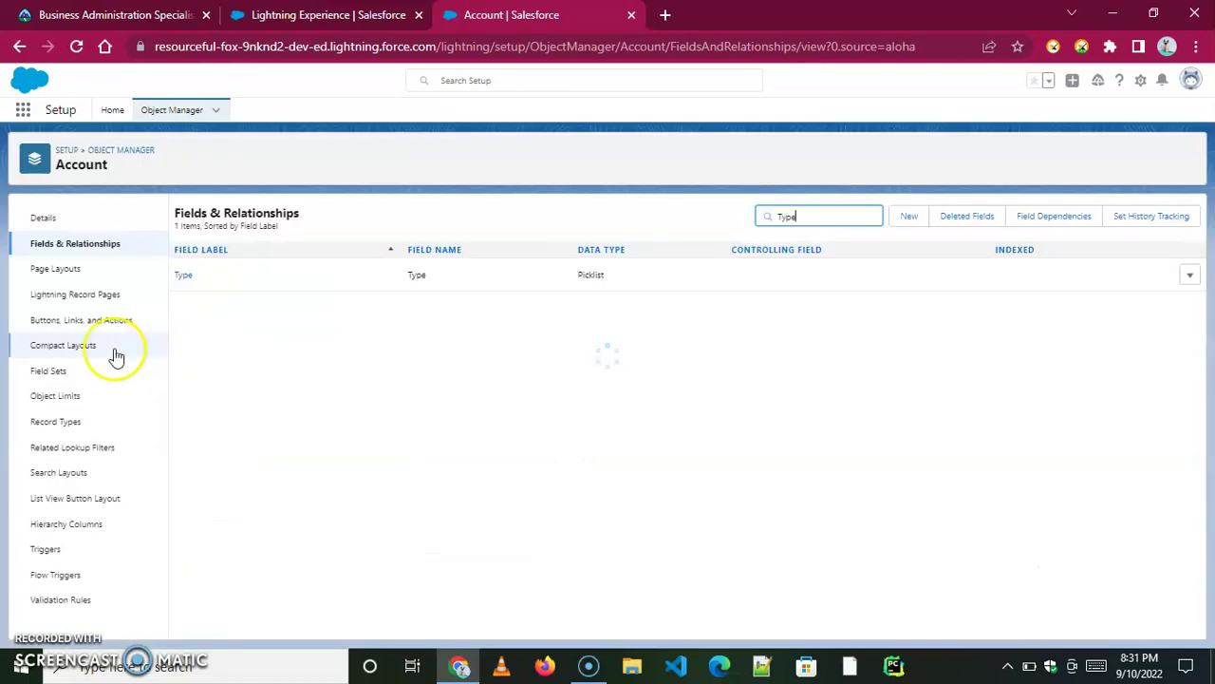
pyautogui.click(180, 275)
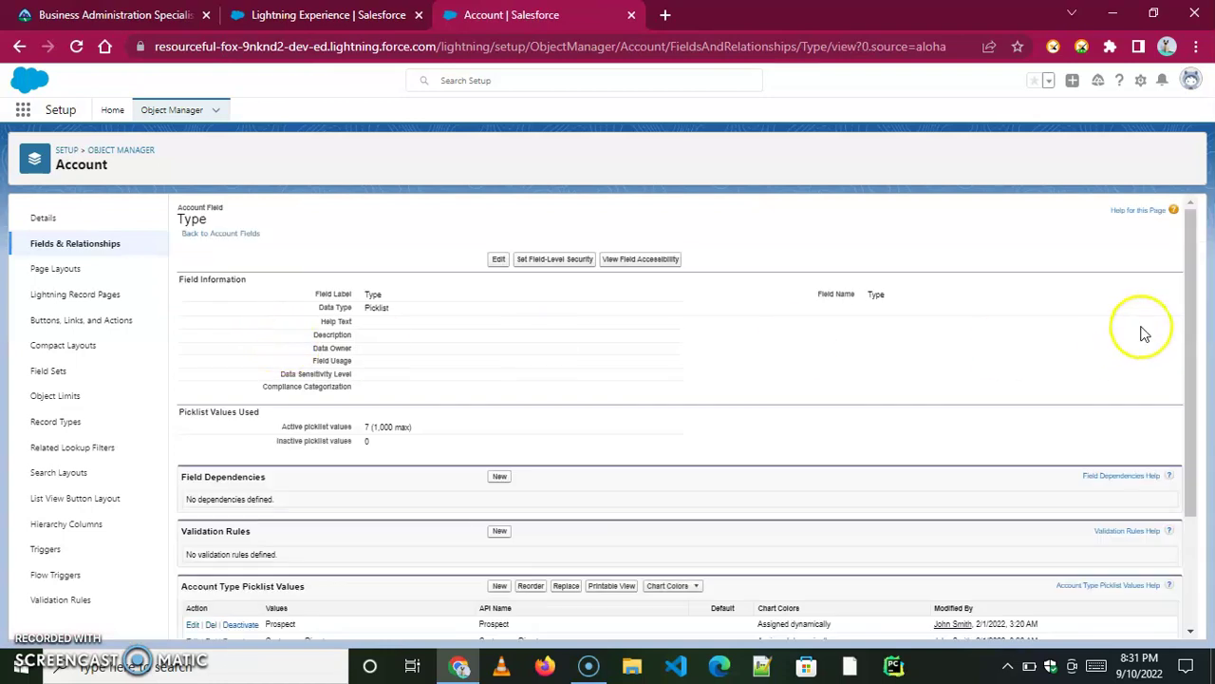
# Add Residential as a new Type picklist value and save it.
pyautogui.scroll(-3, 780, 479)
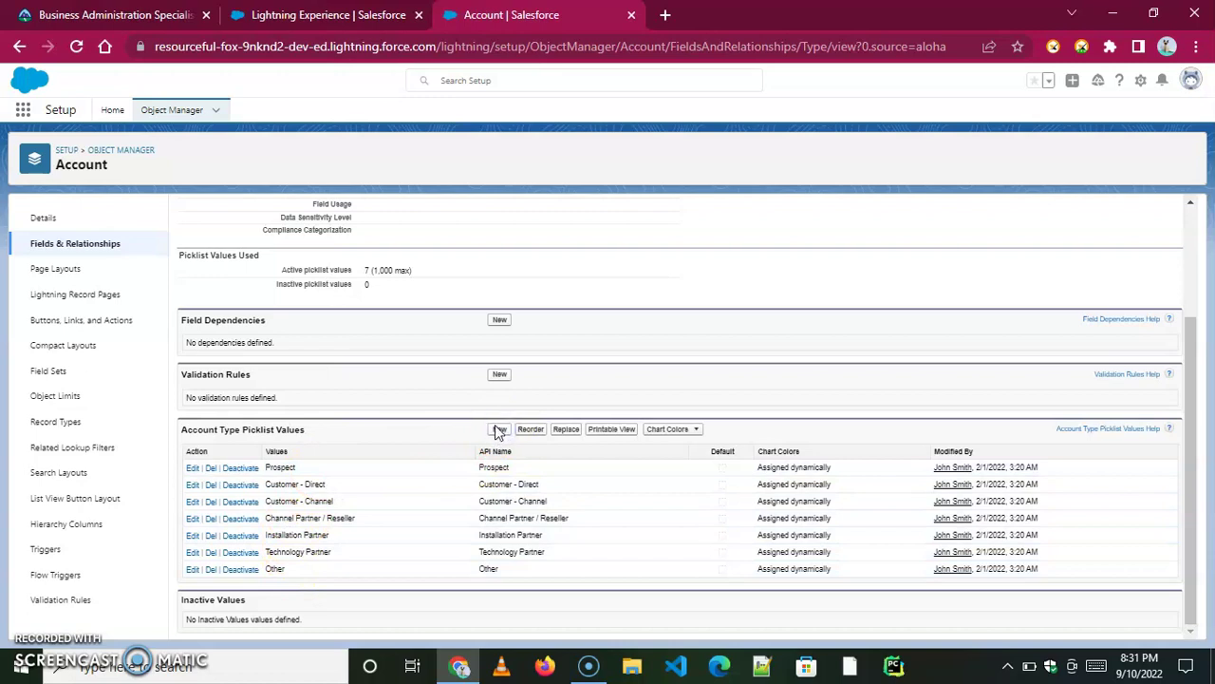
pyautogui.click(499, 430)
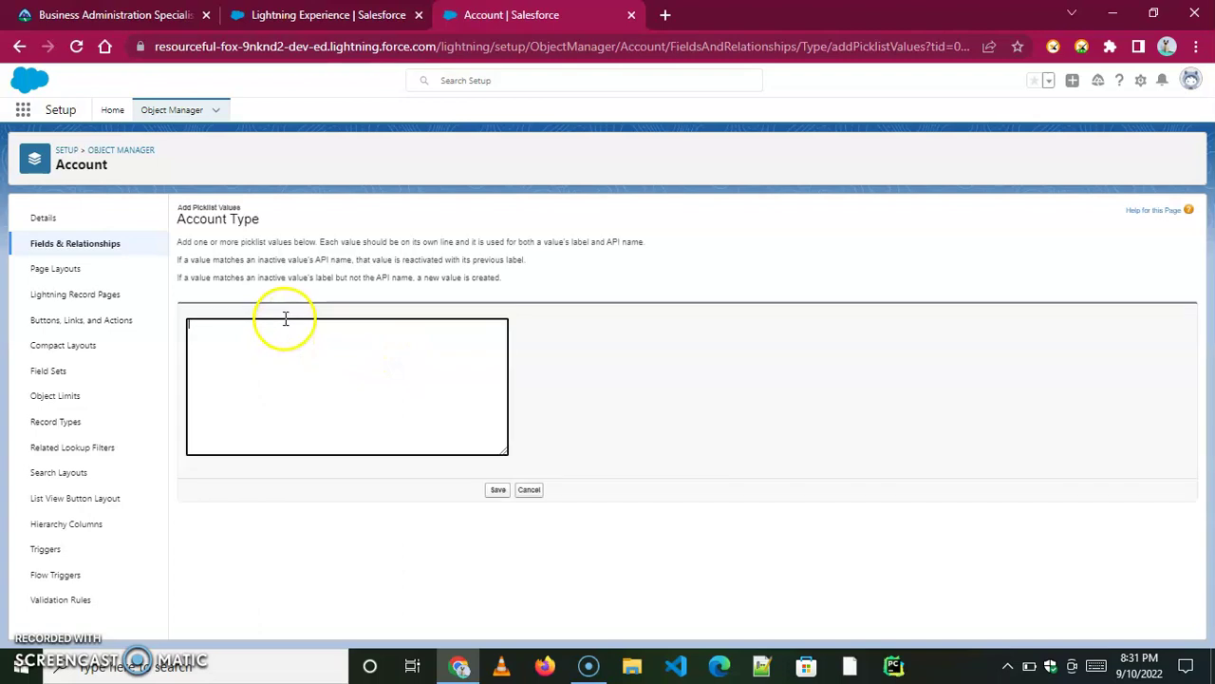
pyautogui.rightClick(198, 332)
pyautogui.click(241, 149)
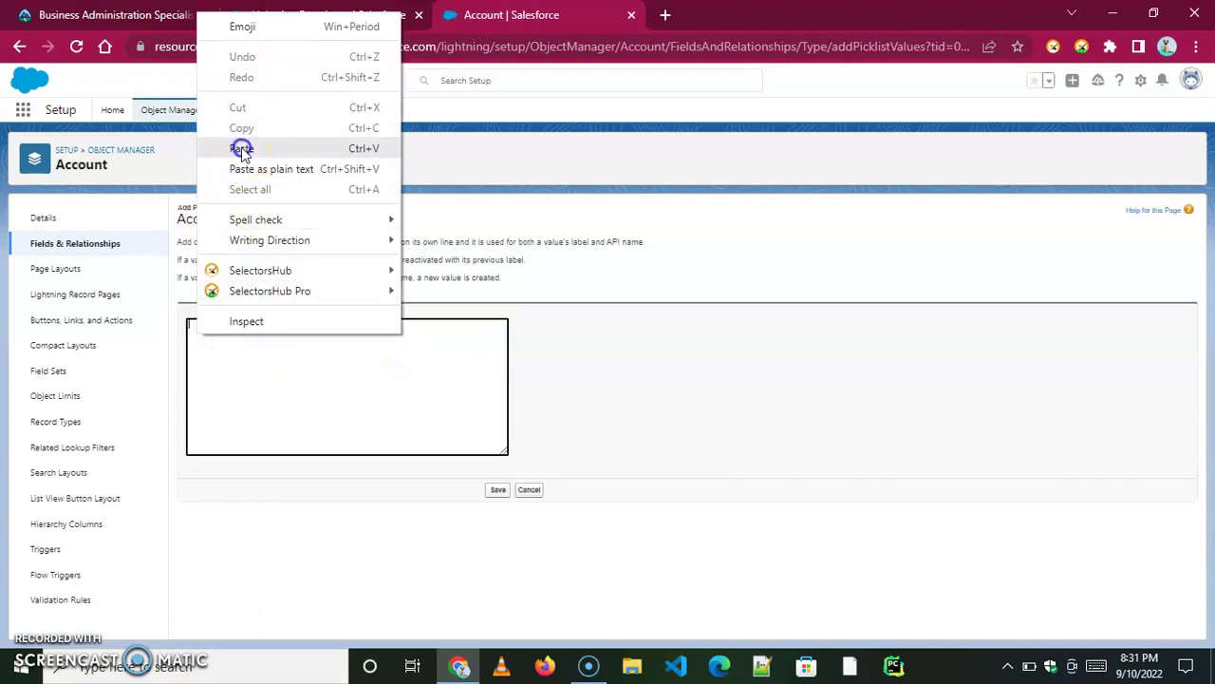
pyautogui.click(497, 490)
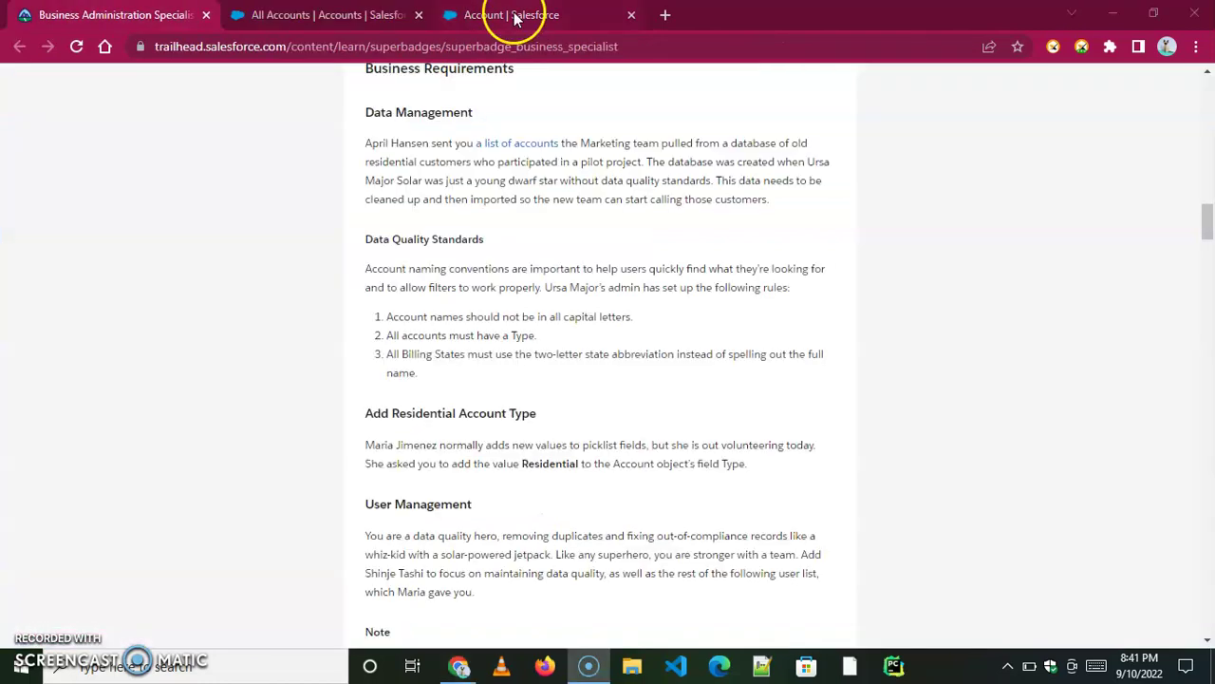
# Download bsx-accounts.csv from the Trailhead requirements and open it in Excel.
pyautogui.click(514, 17)
pyautogui.scroll(-5, 632, 389)
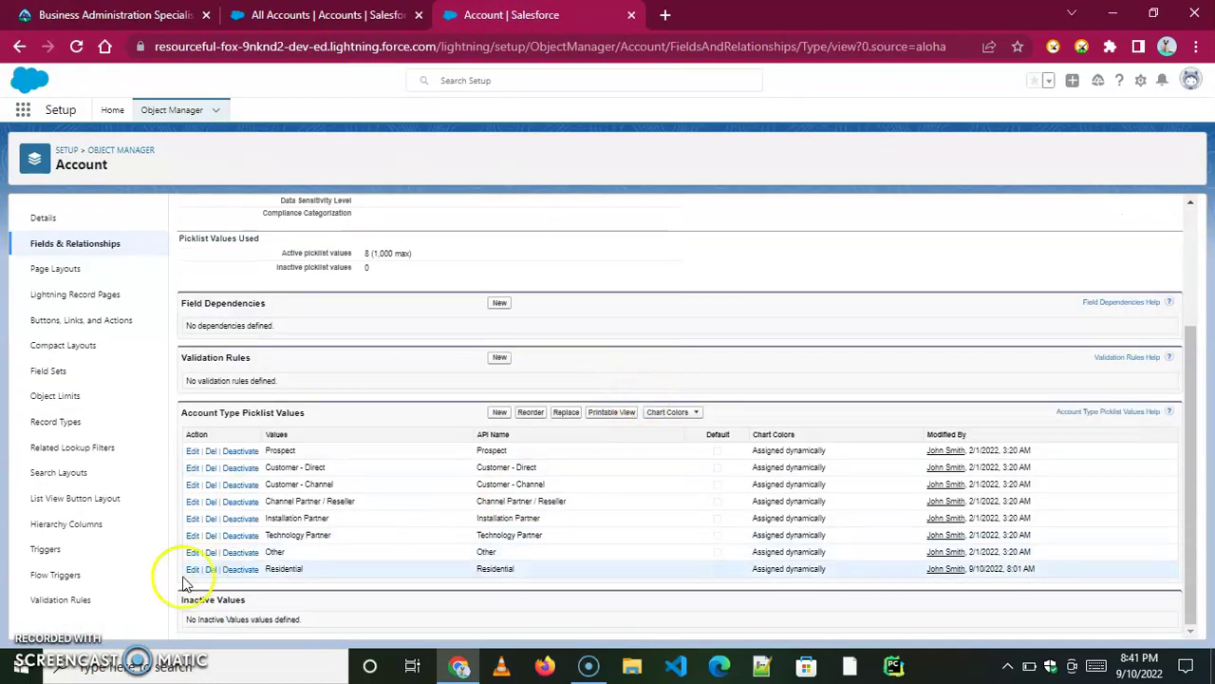
pyautogui.click(119, 15)
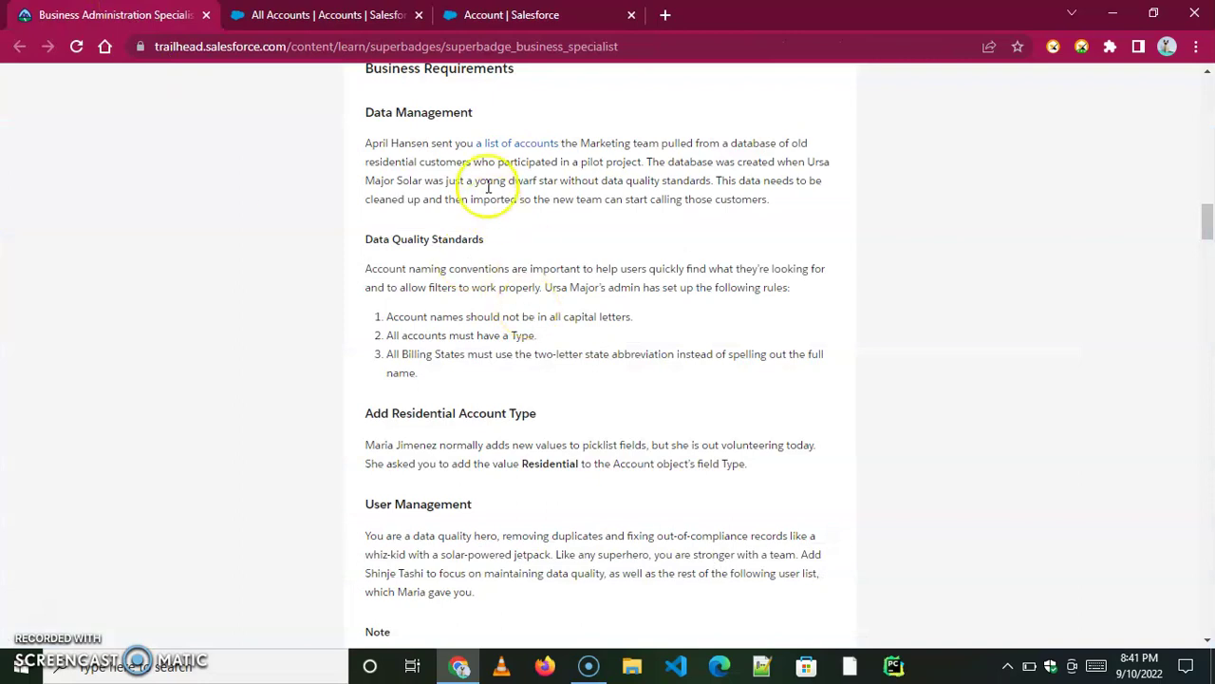
pyautogui.click(512, 144)
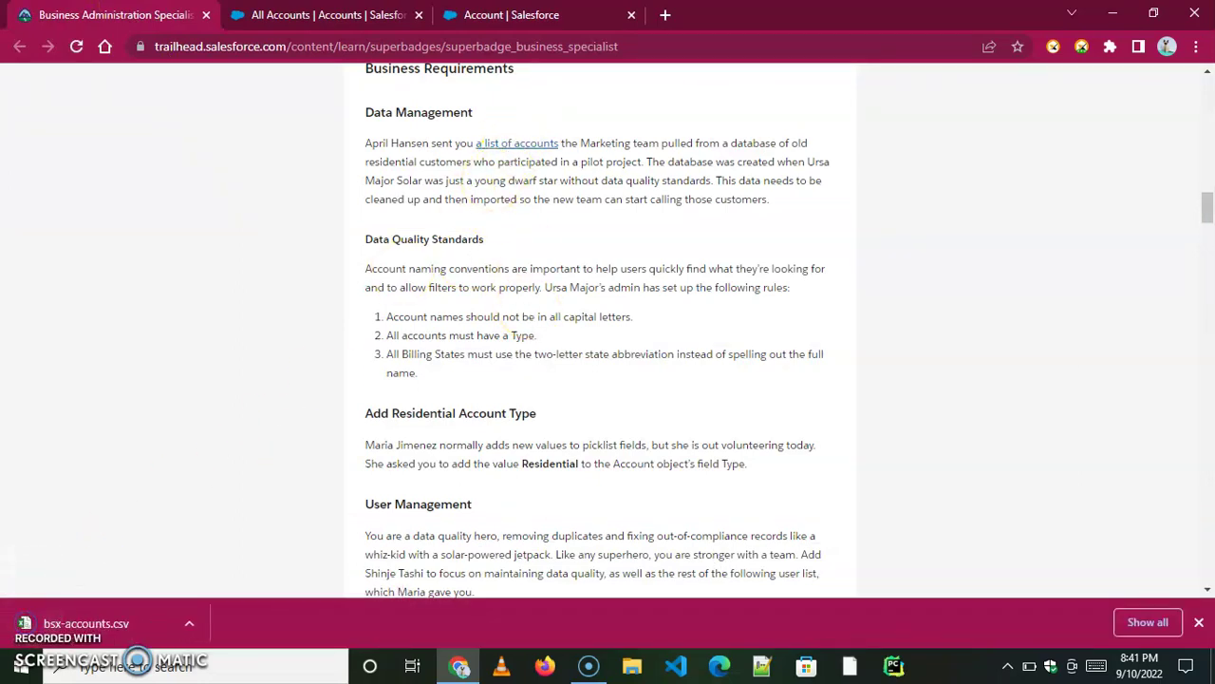
pyautogui.click(189, 623)
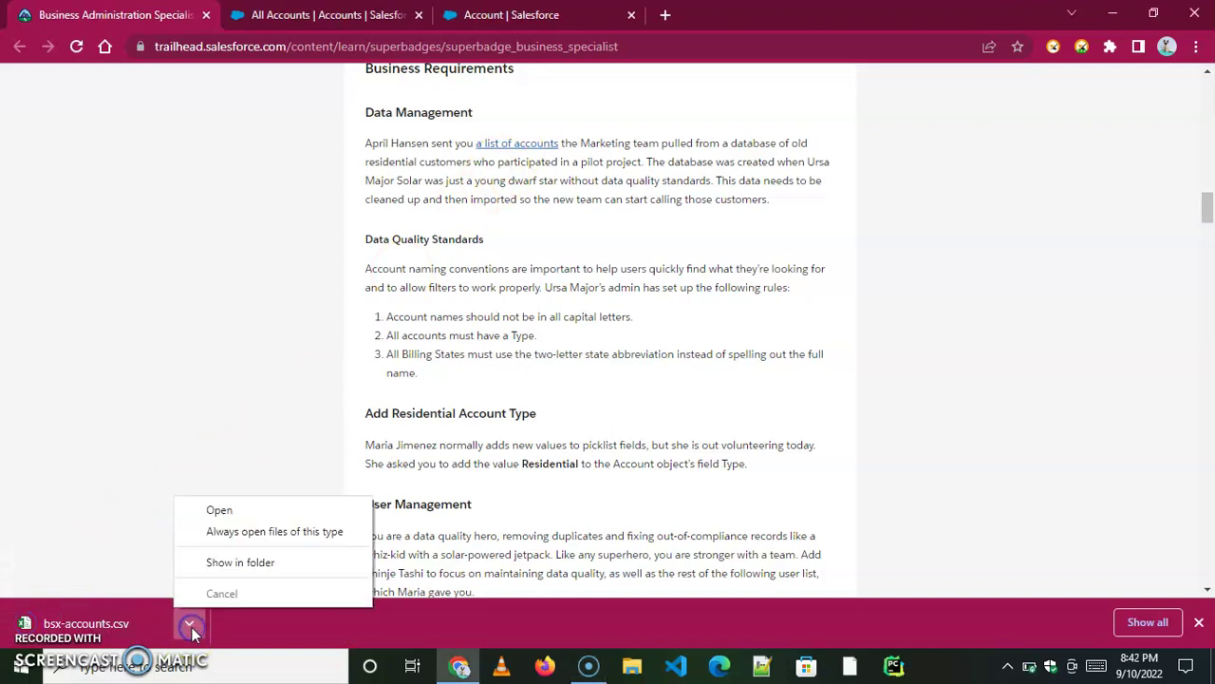
pyautogui.click(218, 510)
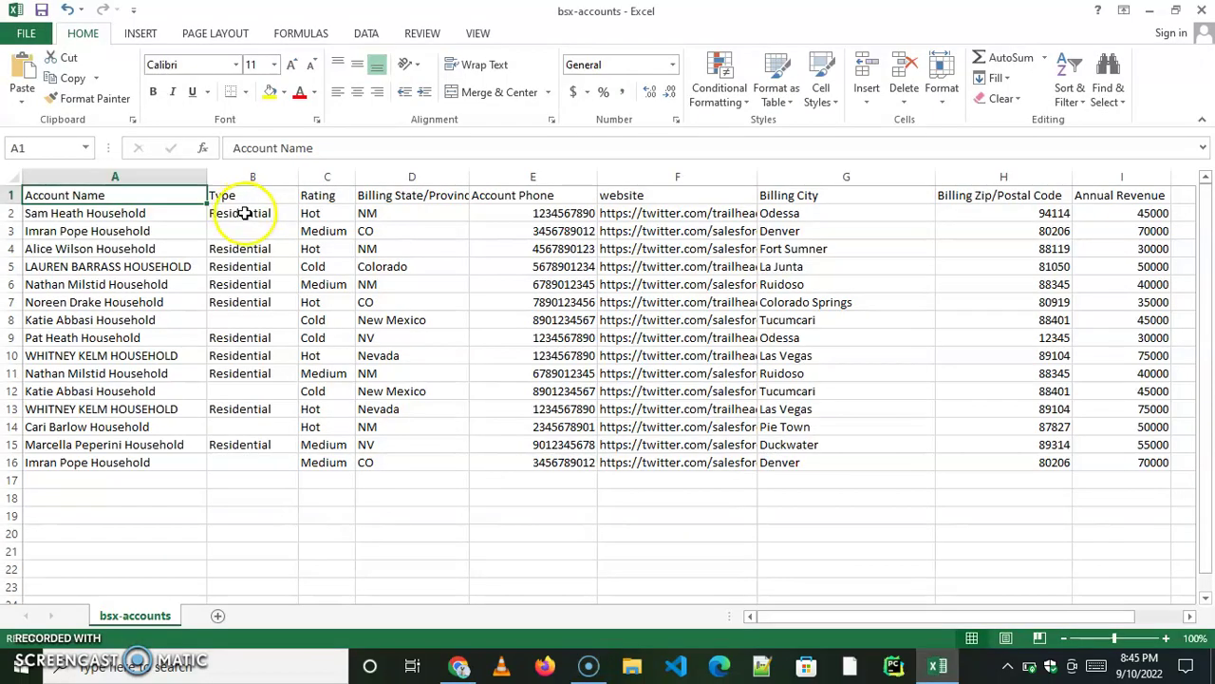
pyautogui.click(245, 212)
# Copy Residential from B2 and paste it into the empty Type cells B3 and B8.
pyautogui.moveTo(298, 148); pyautogui.dragTo(228, 145)
pyautogui.rightClick(266, 148)
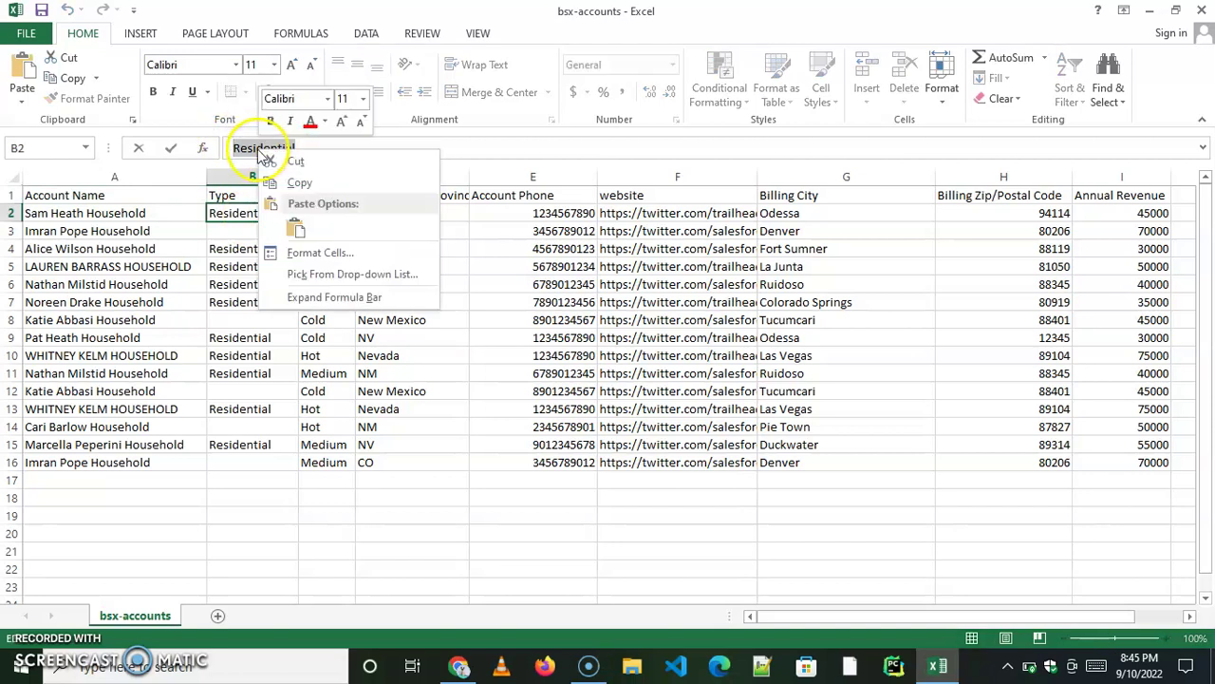
pyautogui.click(300, 183)
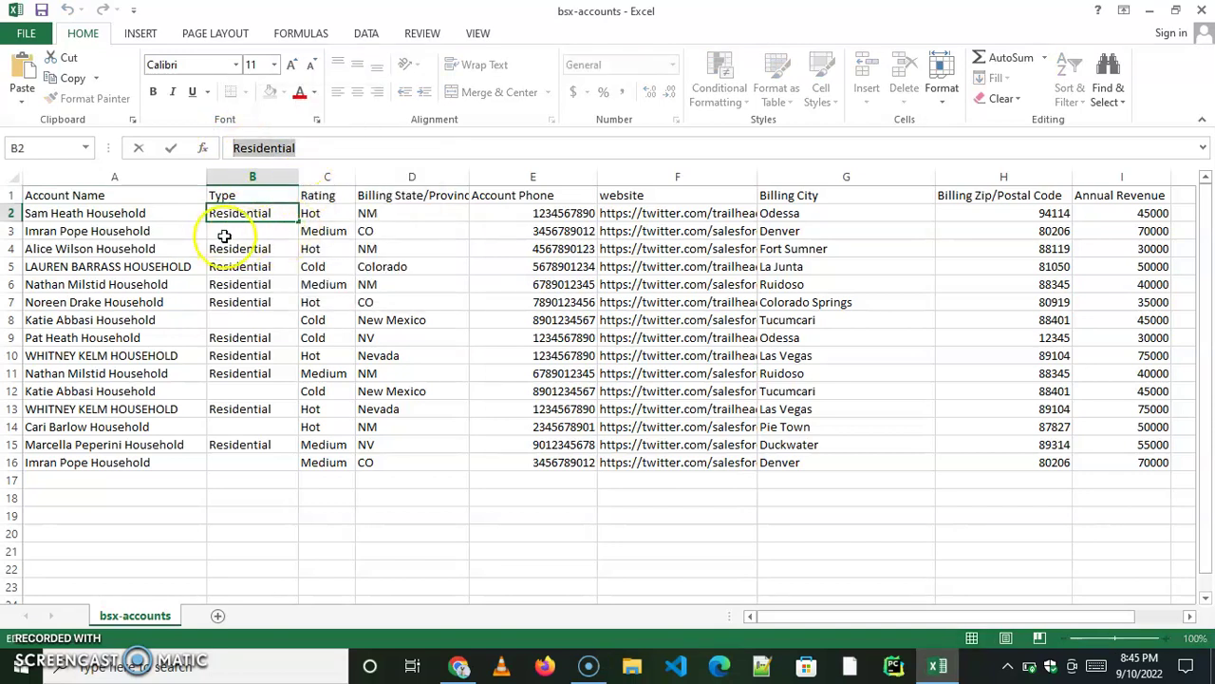
pyautogui.click(237, 232)
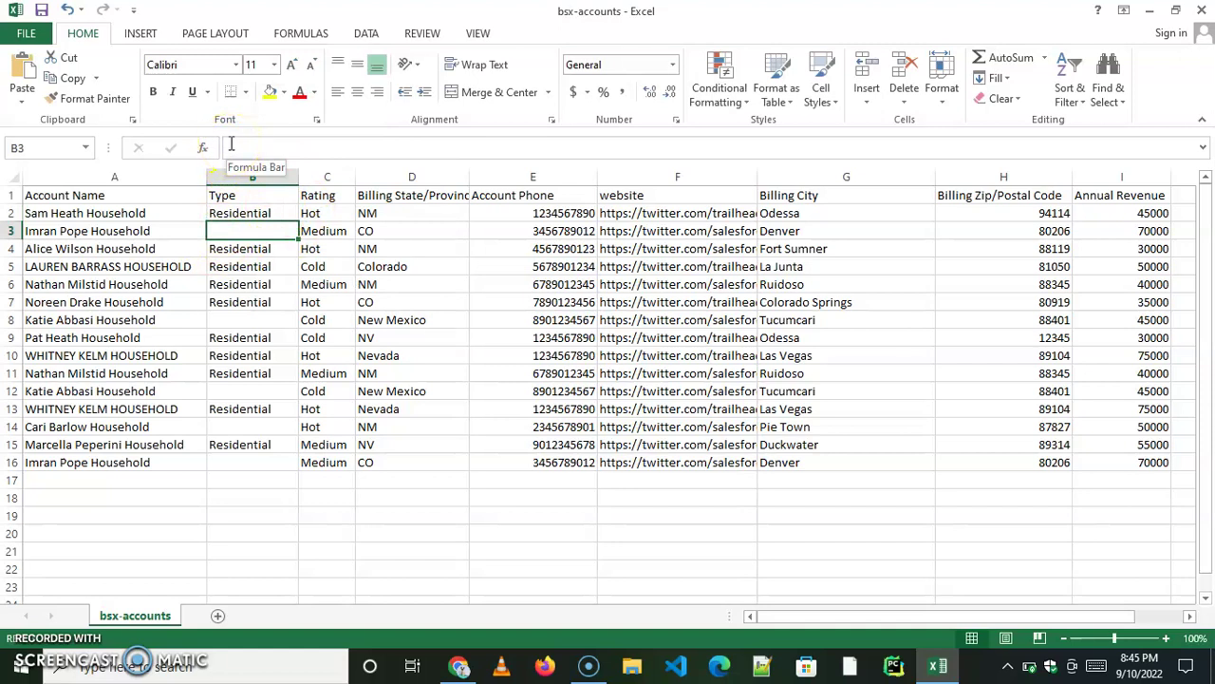
pyautogui.rightClick(231, 148)
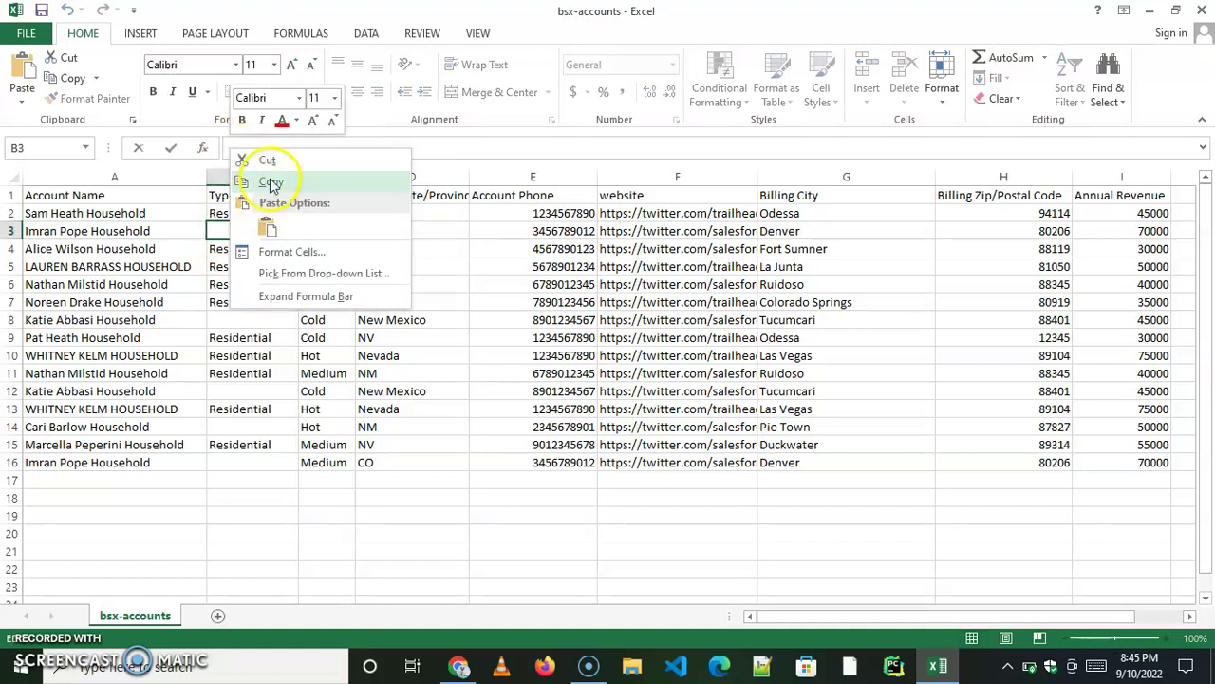
pyautogui.click(270, 224)
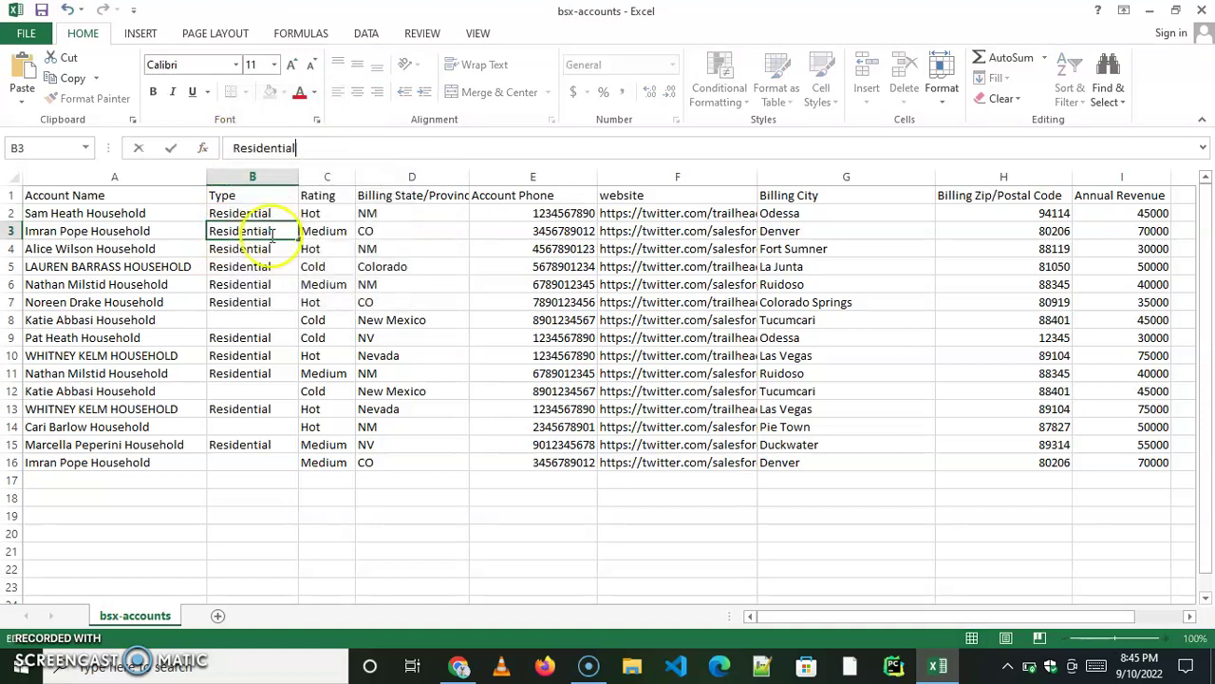
pyautogui.click(227, 320)
pyautogui.rightClick(231, 150)
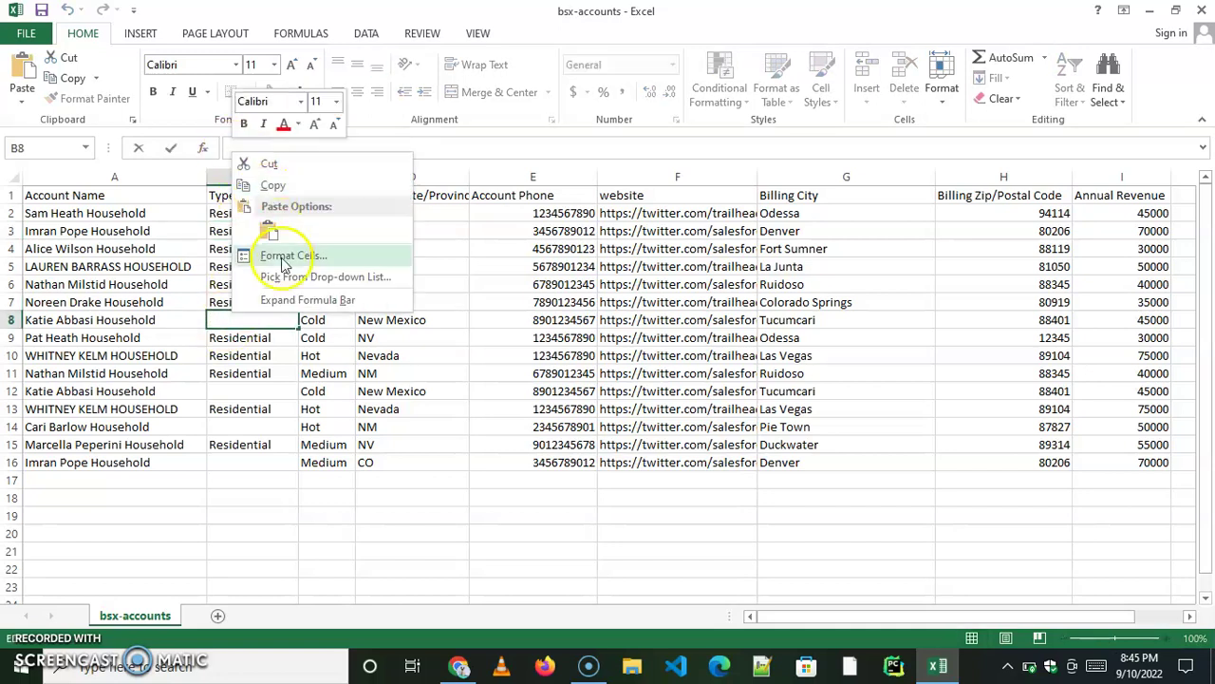
pyautogui.click(271, 235)
# Paste Residential into the remaining empty Type cells B12, B14 and B16.
pyautogui.click(238, 392)
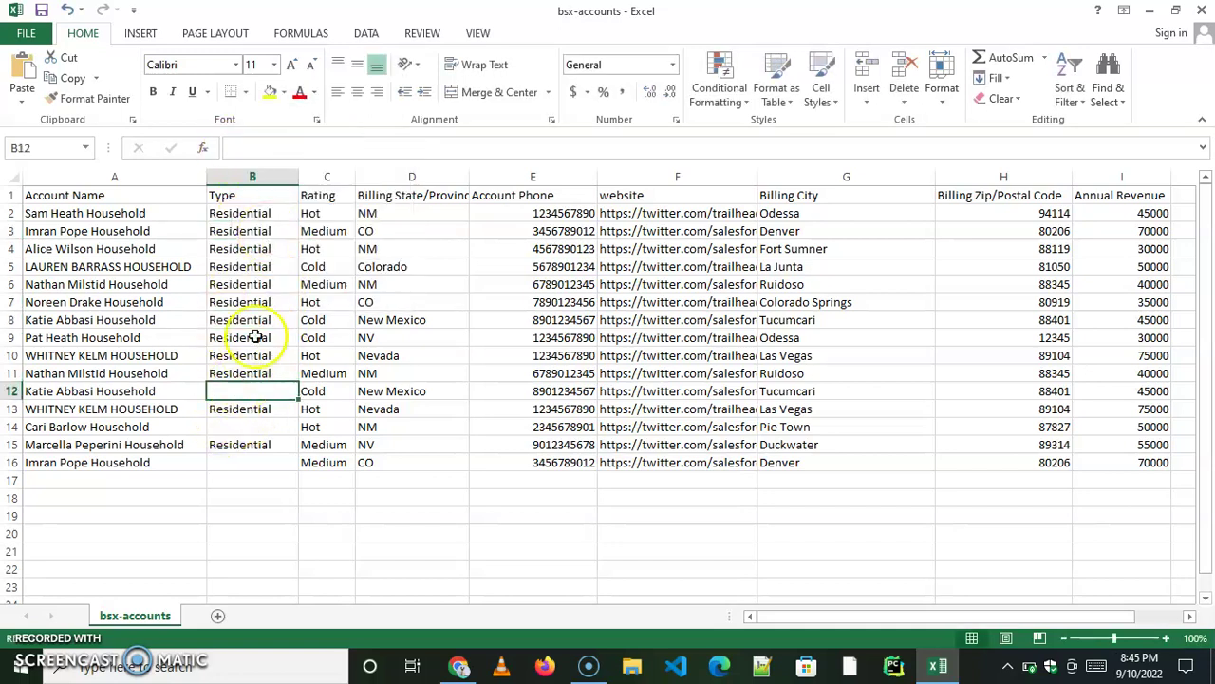
pyautogui.rightClick(238, 152)
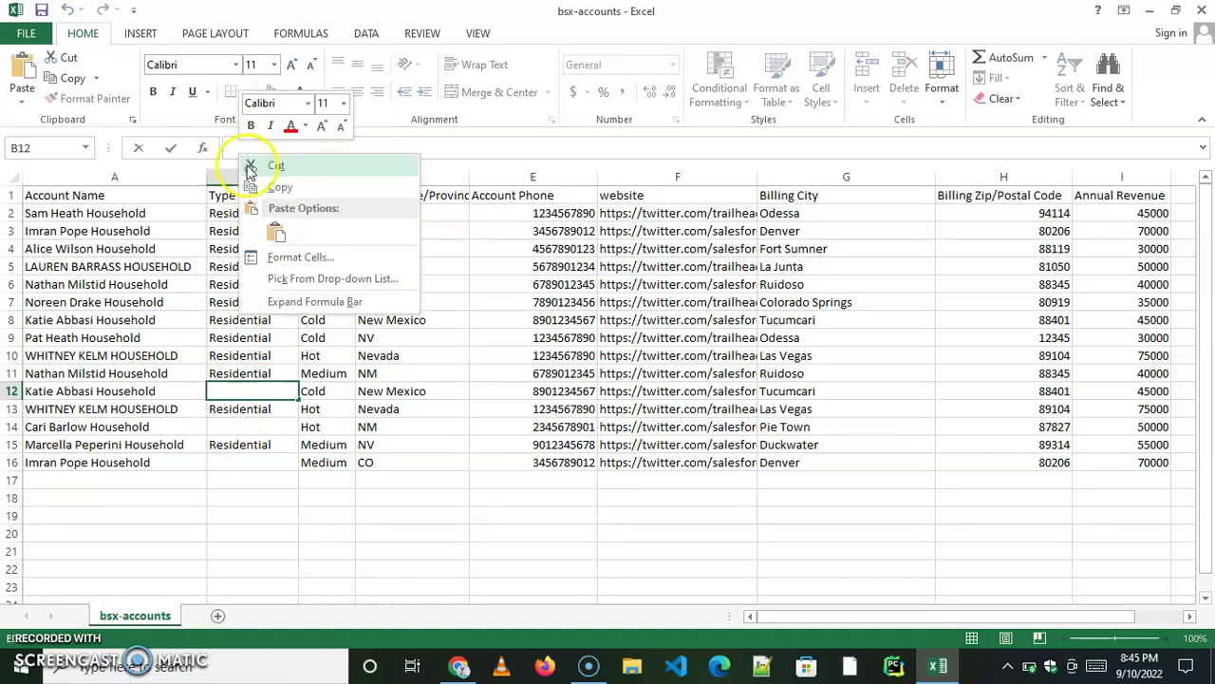
pyautogui.click(276, 237)
pyautogui.click(243, 429)
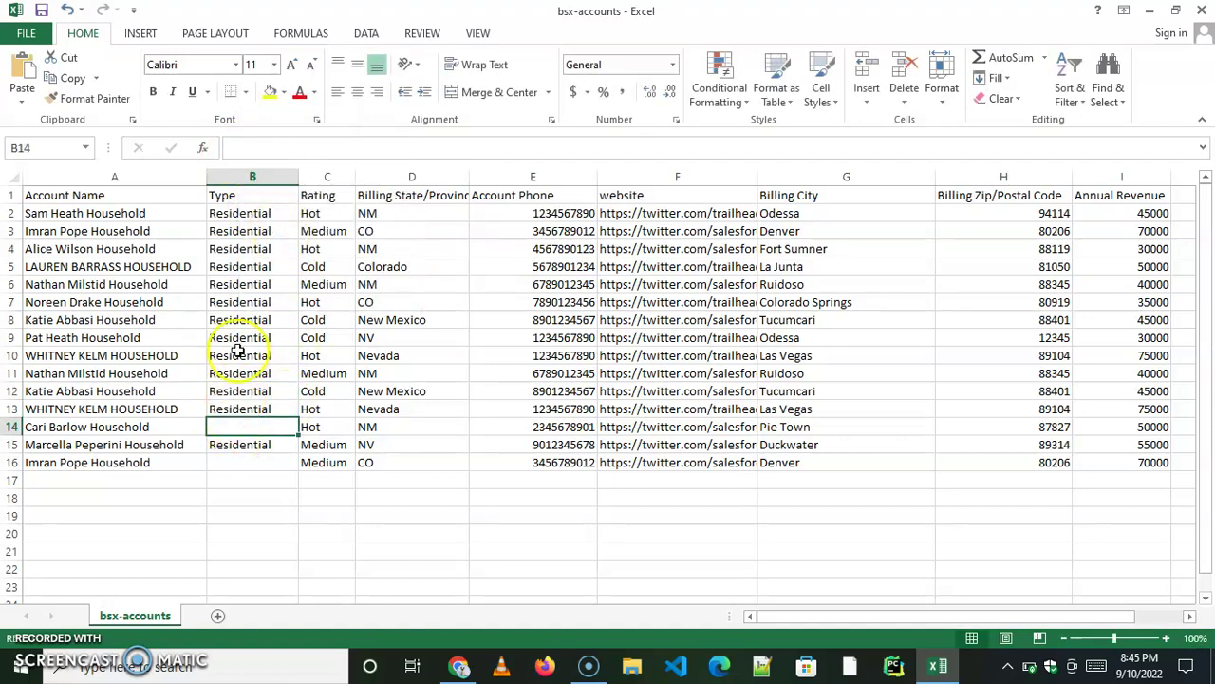
pyautogui.rightClick(238, 149)
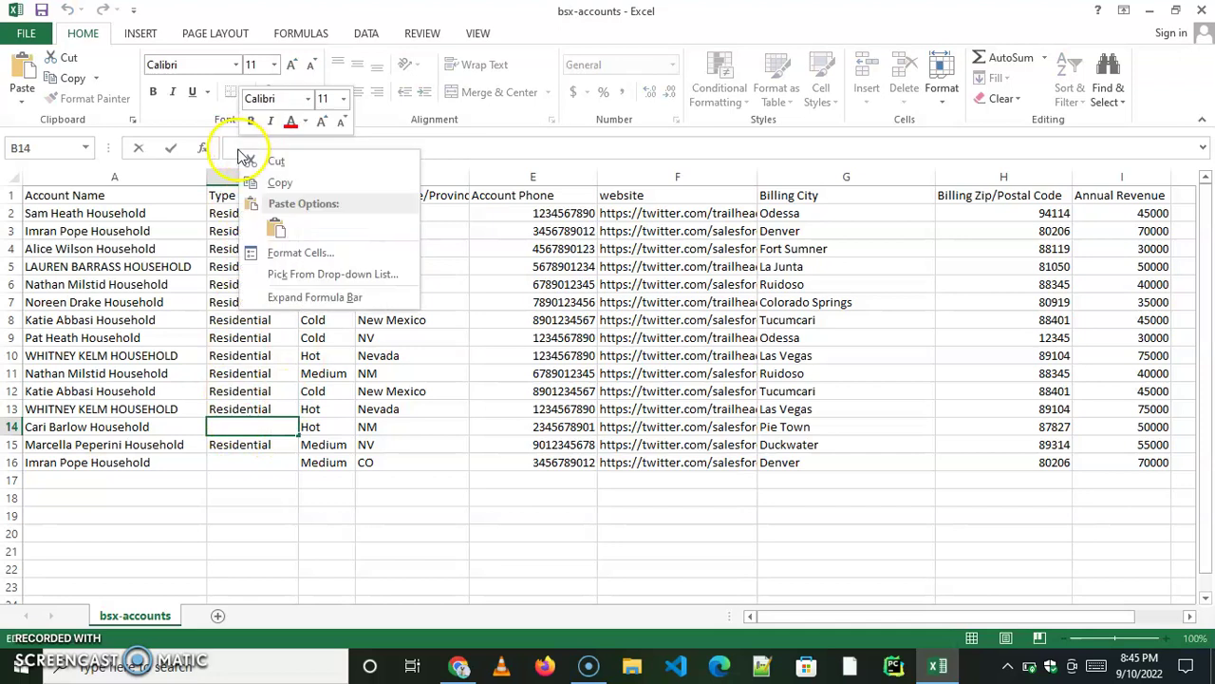
pyautogui.click(258, 230)
pyautogui.click(236, 462)
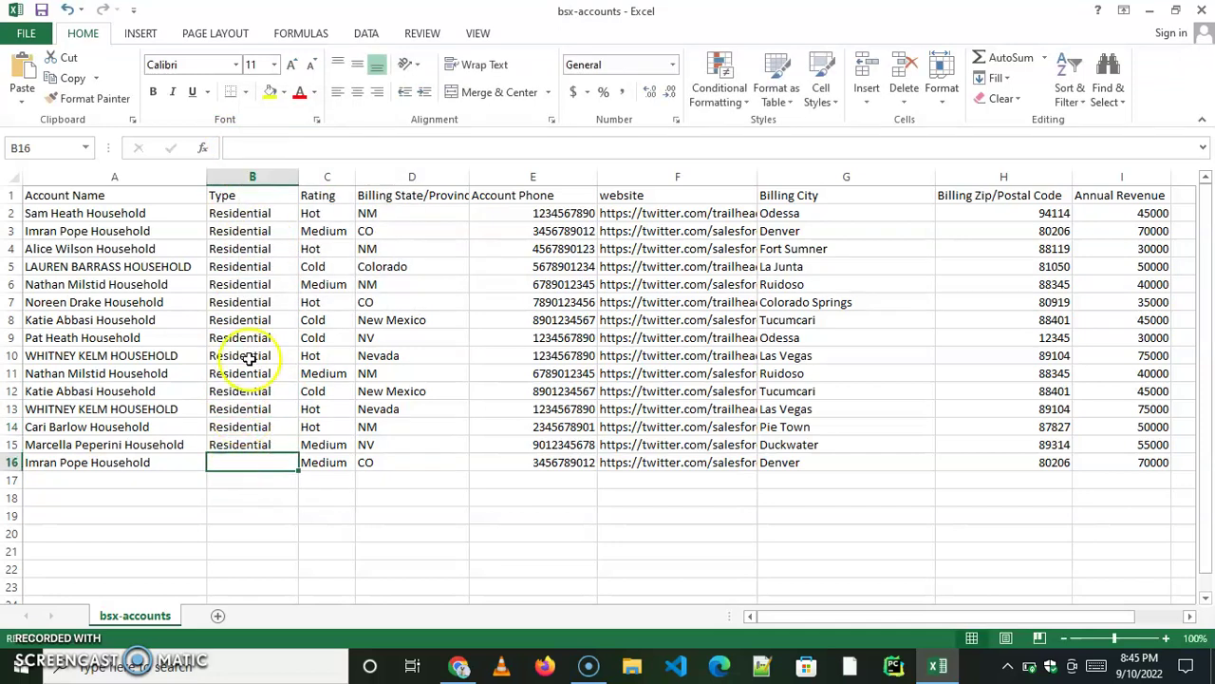
pyautogui.rightClick(238, 149)
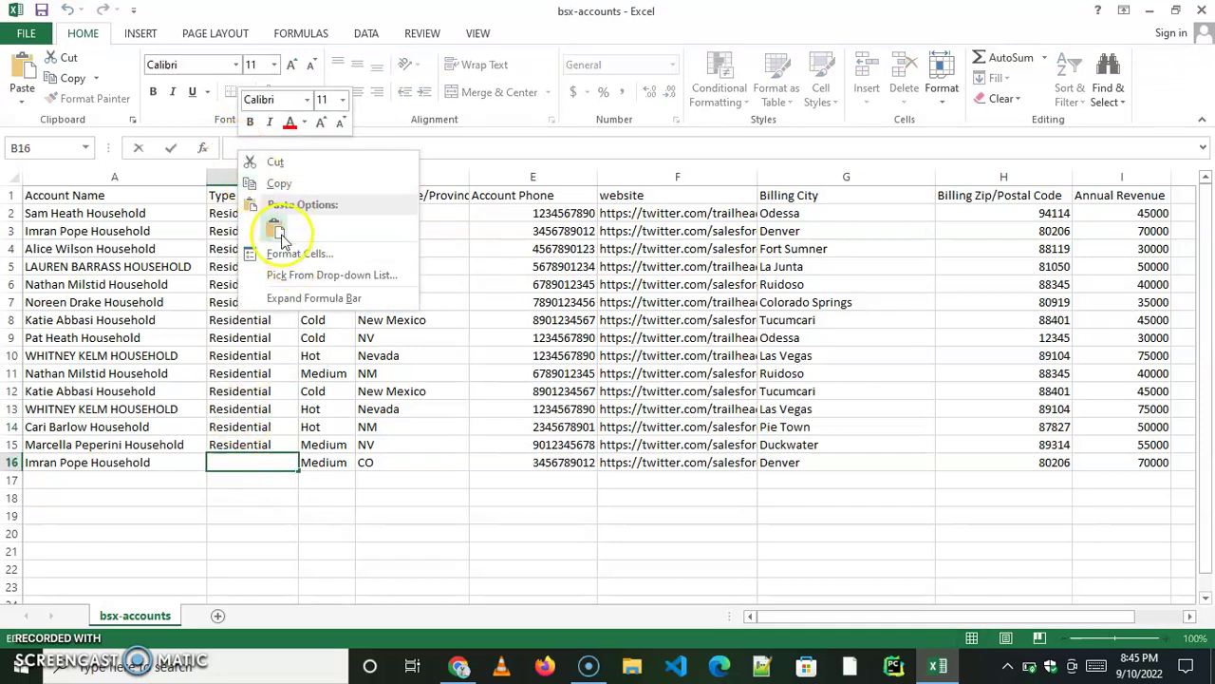
pyautogui.click(260, 231)
pyautogui.click(81, 267)
# Copy the word Household from the account name in A4.
pyautogui.click(133, 249)
pyautogui.moveTo(377, 145); pyautogui.dragTo(306, 154)
pyautogui.rightClick(324, 153)
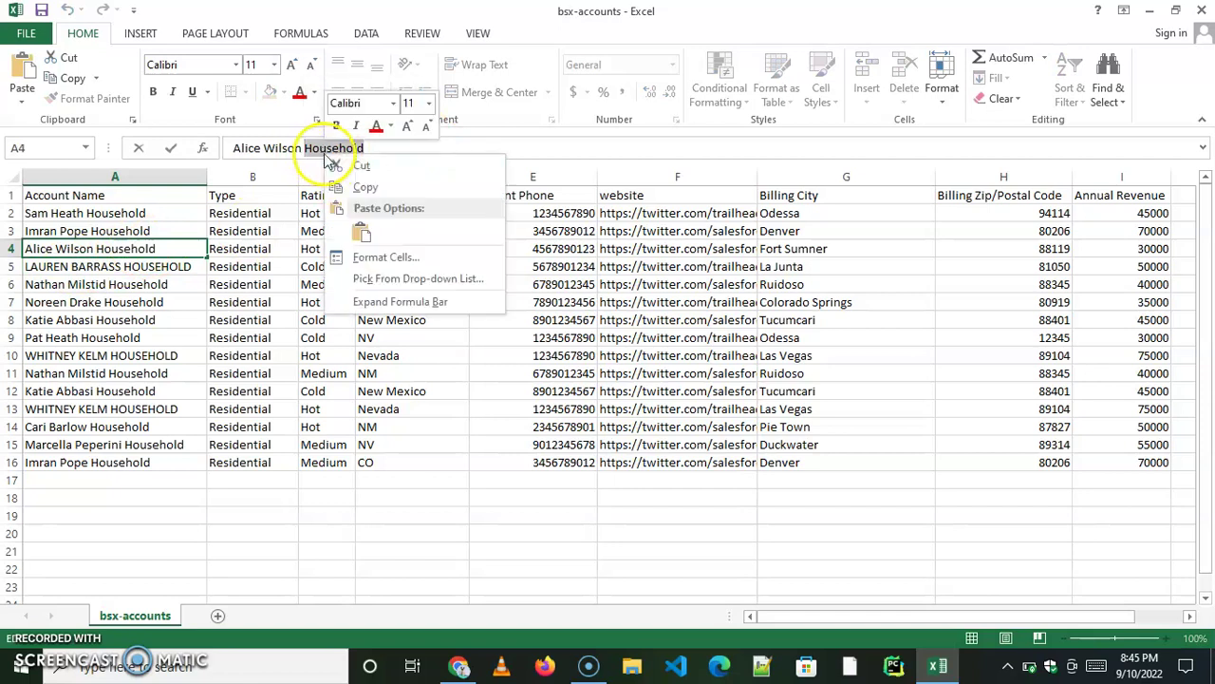
pyautogui.click(362, 233)
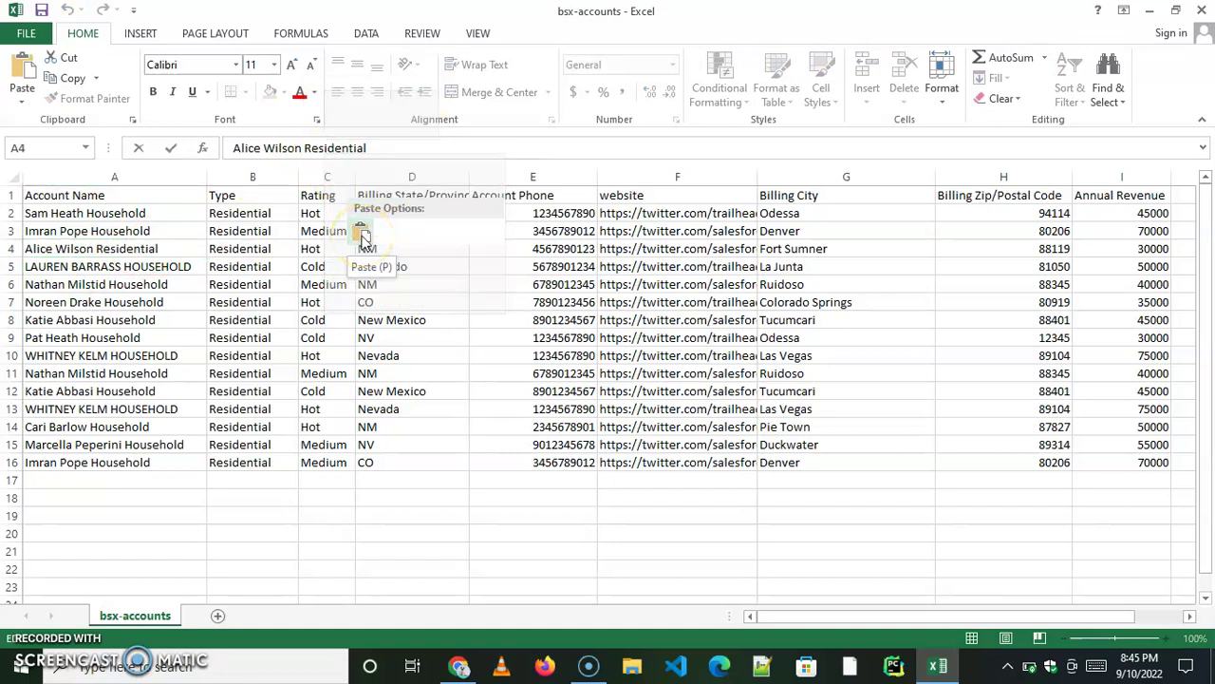
pyautogui.hotkey('ctrl', 'z')
pyautogui.rightClick(325, 155)
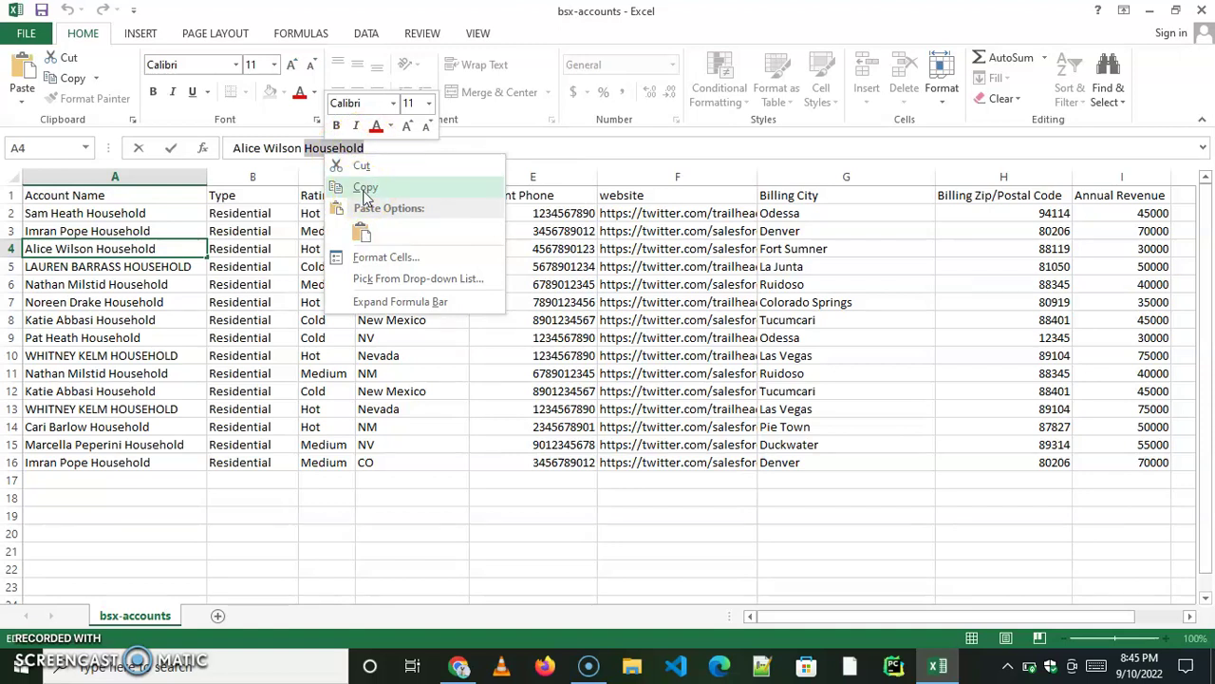
pyautogui.click(365, 190)
# Remove the all-caps HOUSEHOLD and BARRASS from A5's account name.
pyautogui.click(168, 265)
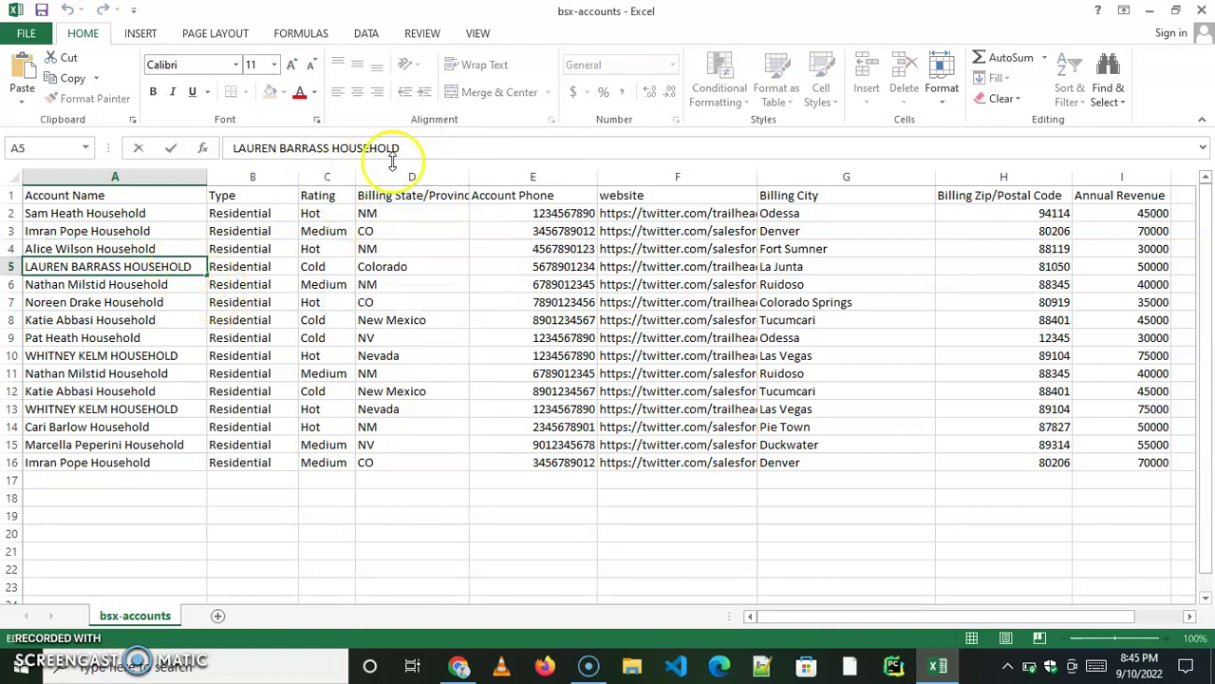
pyautogui.moveTo(399, 148); pyautogui.dragTo(330, 147)
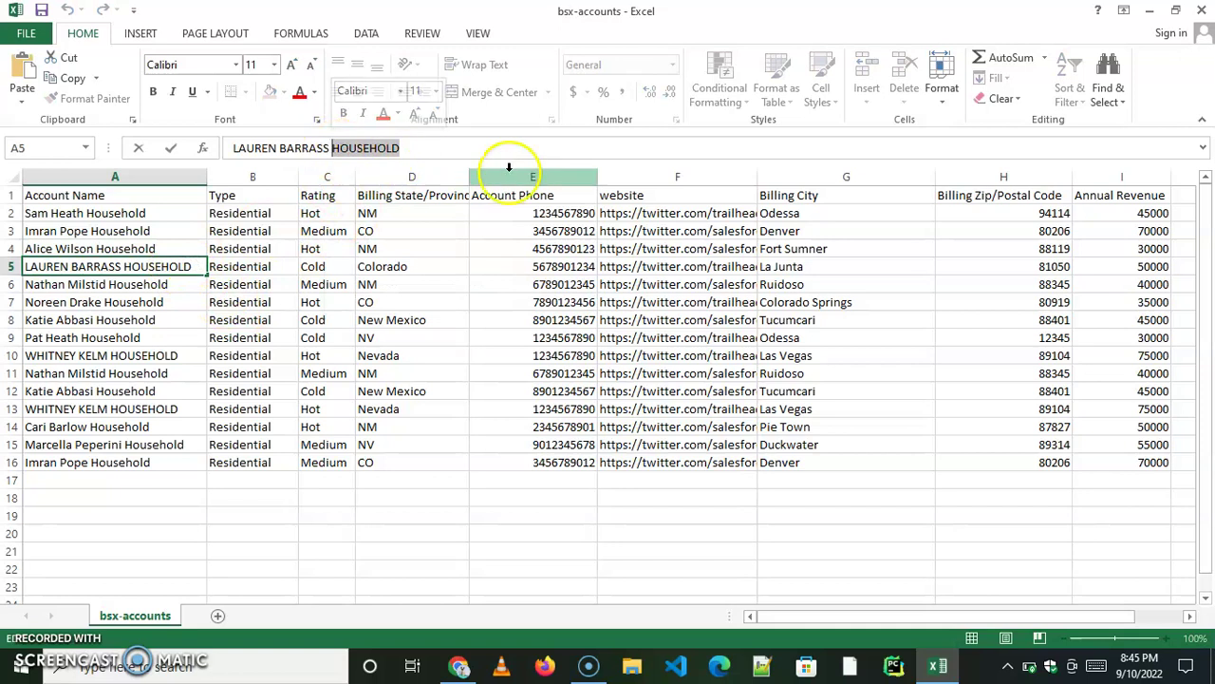
pyautogui.press('BackSpace')
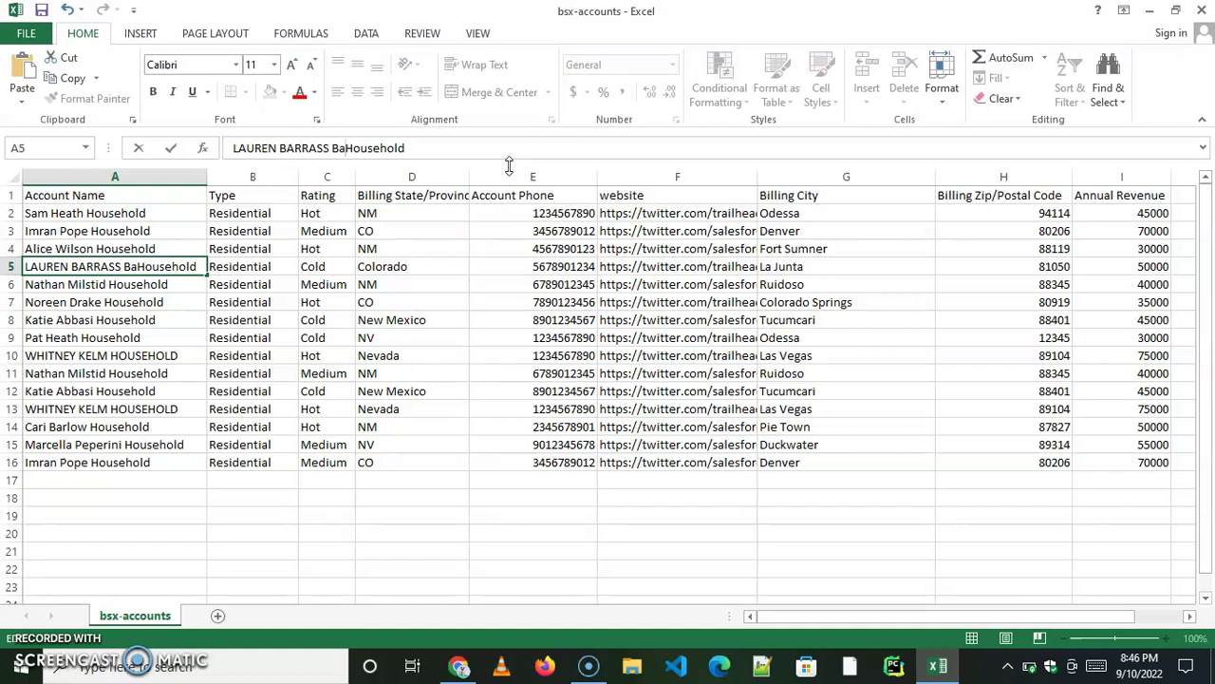
pyautogui.write('ass')
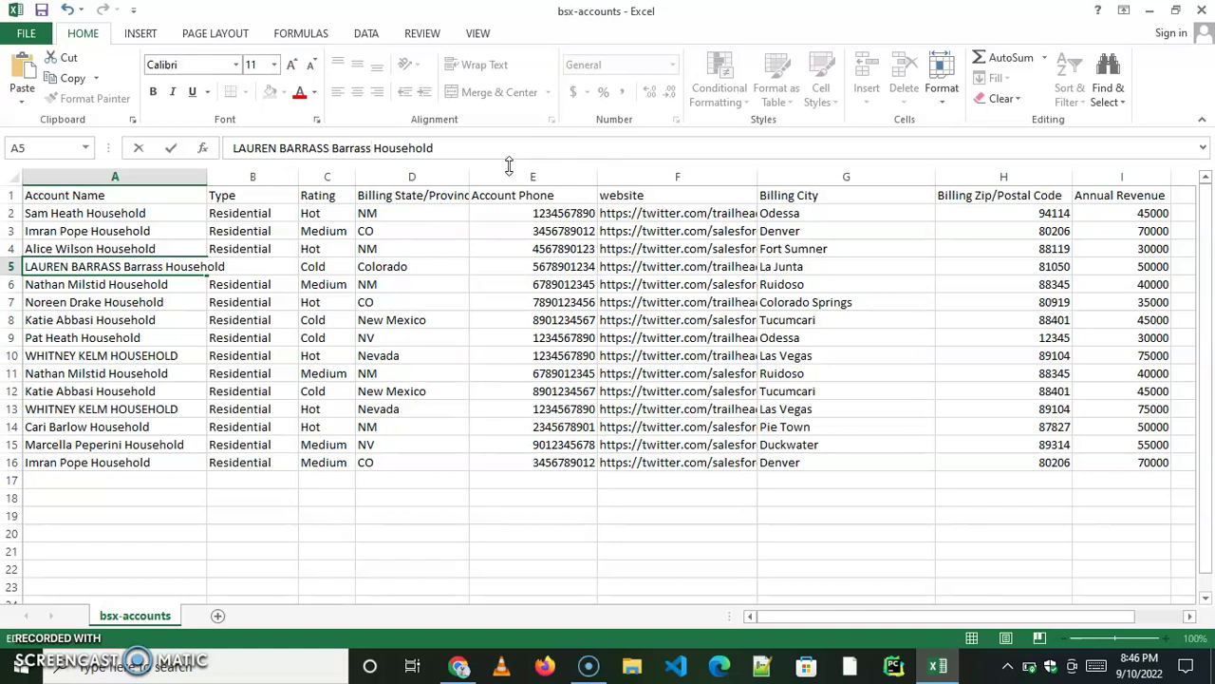
pyautogui.press('BackSpace')
pyautogui.press('BackSpace')
pyautogui.press('BackSpace')
pyautogui.press('BackSpace')
pyautogui.press('BackSpace')
pyautogui.press('BackSpace')
pyautogui.press('BackSpace')
pyautogui.press('BackSpace')
pyautogui.press('BackSpace')
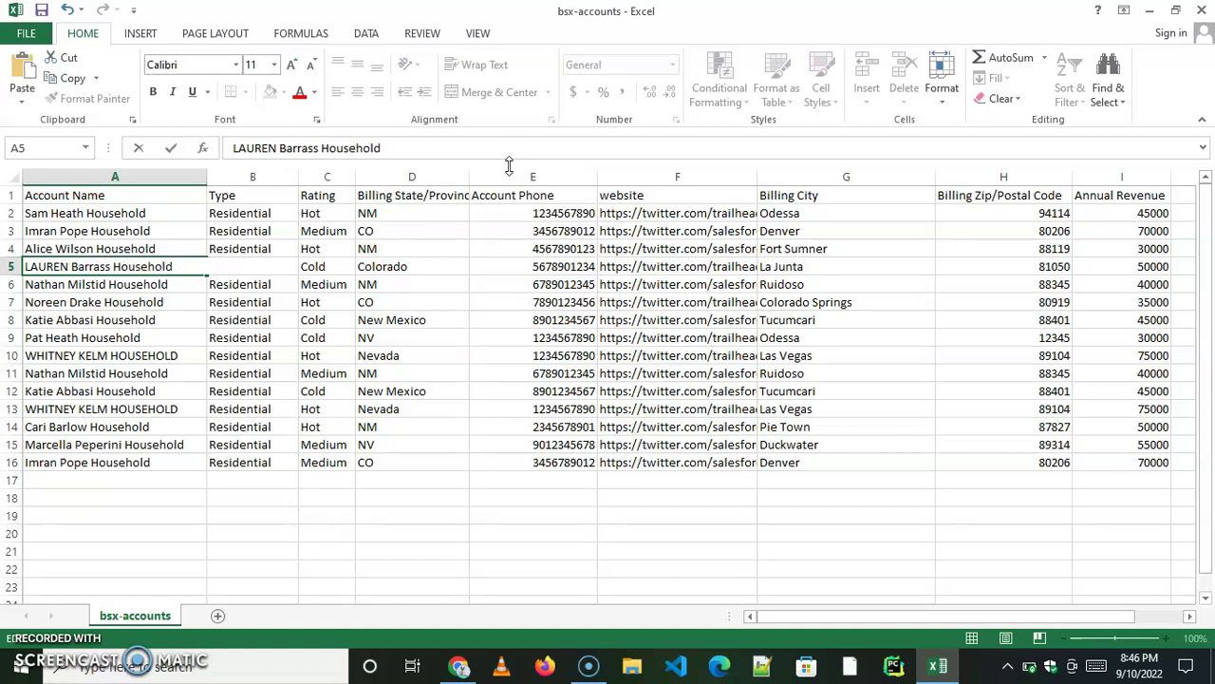
pyautogui.click(600, 340)
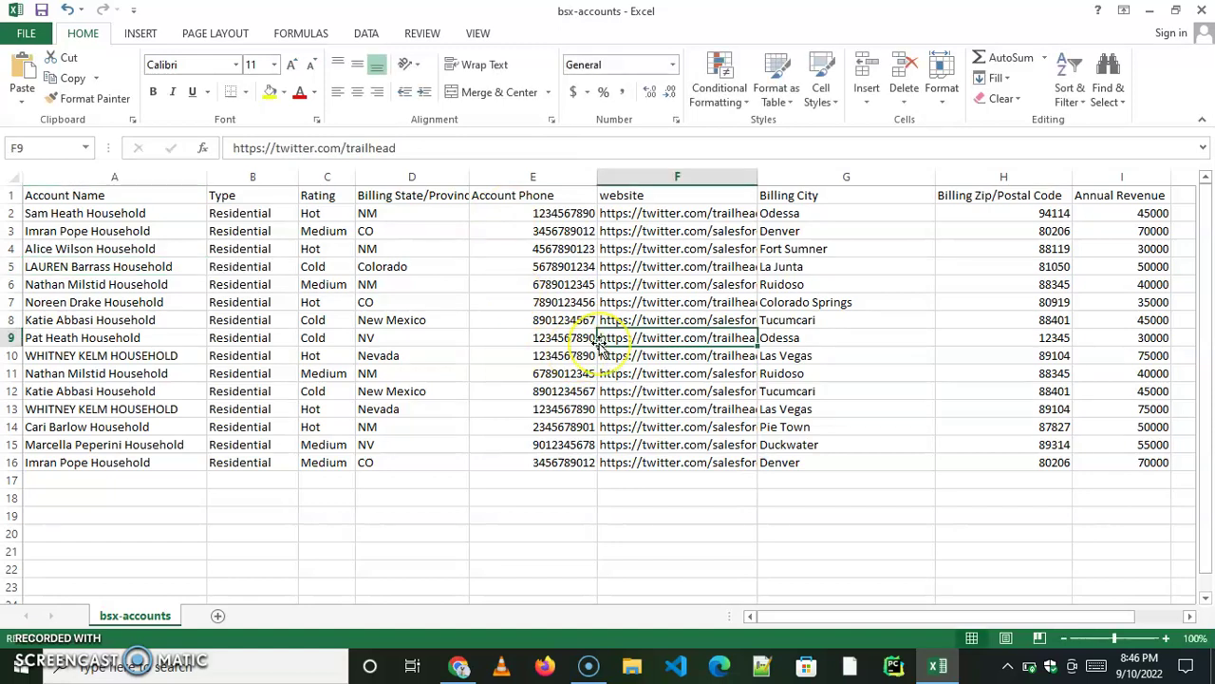
# Rewrite A5's account name in proper case, with the first name retyped as Lauren.
pyautogui.click(414, 533)
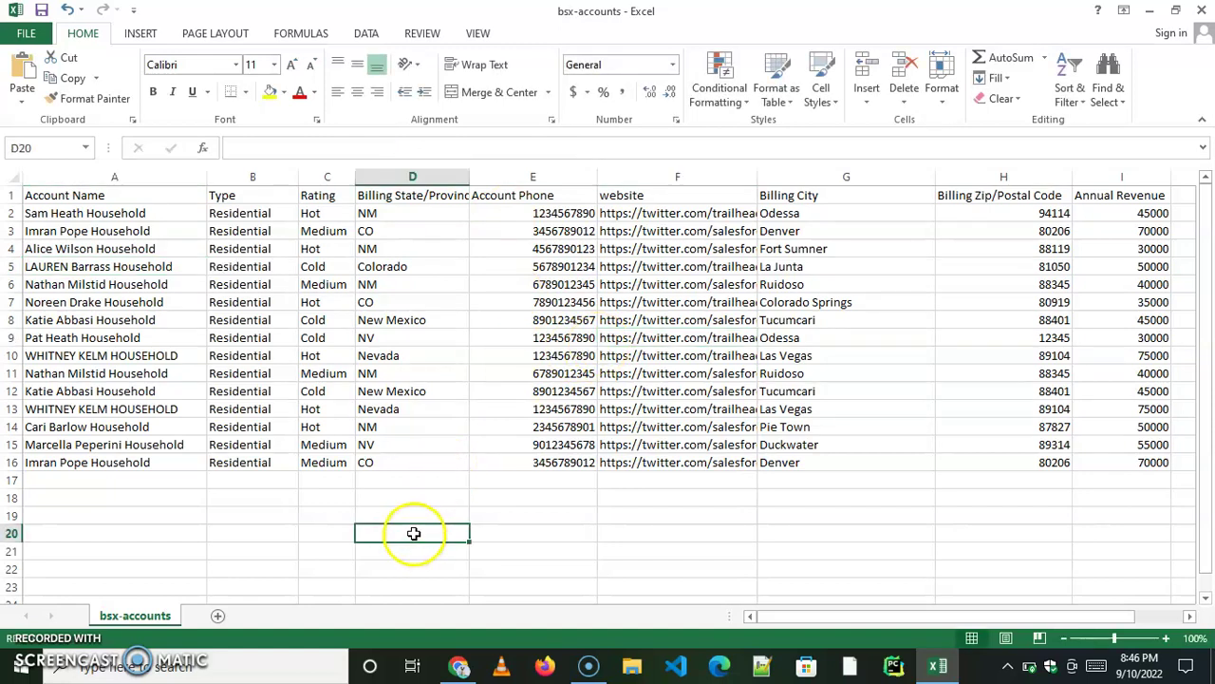
pyautogui.hotkey('ctrl', 'z')
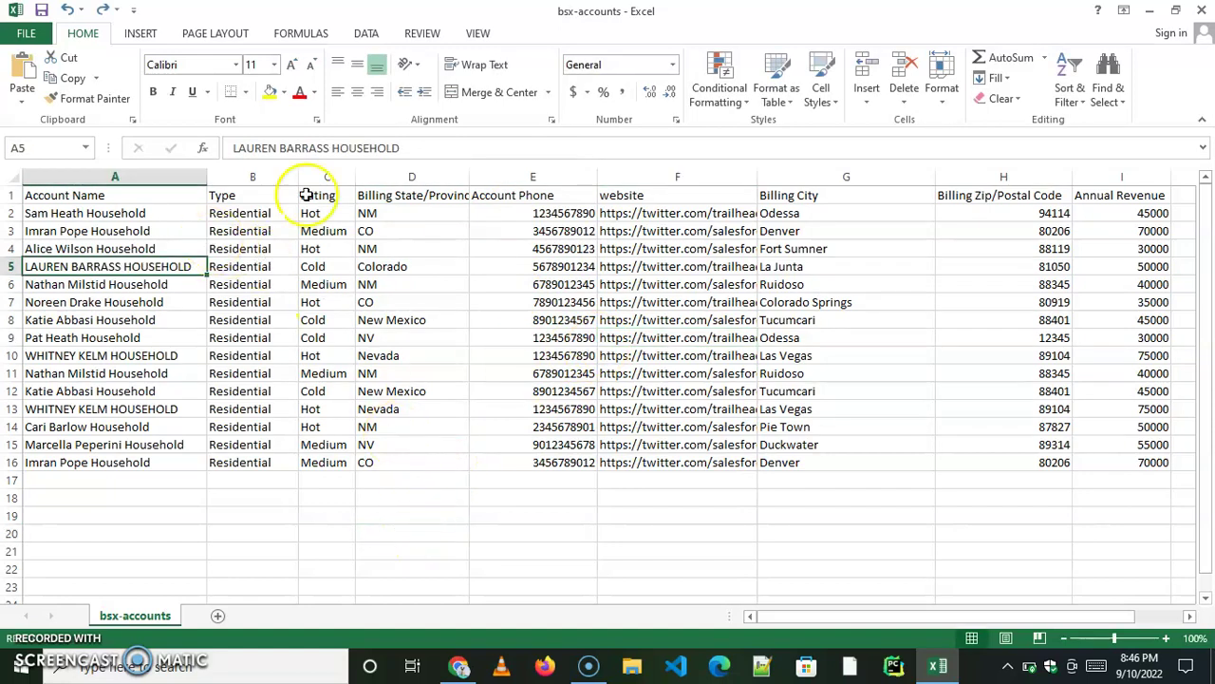
pyautogui.doubleClick(367, 147)
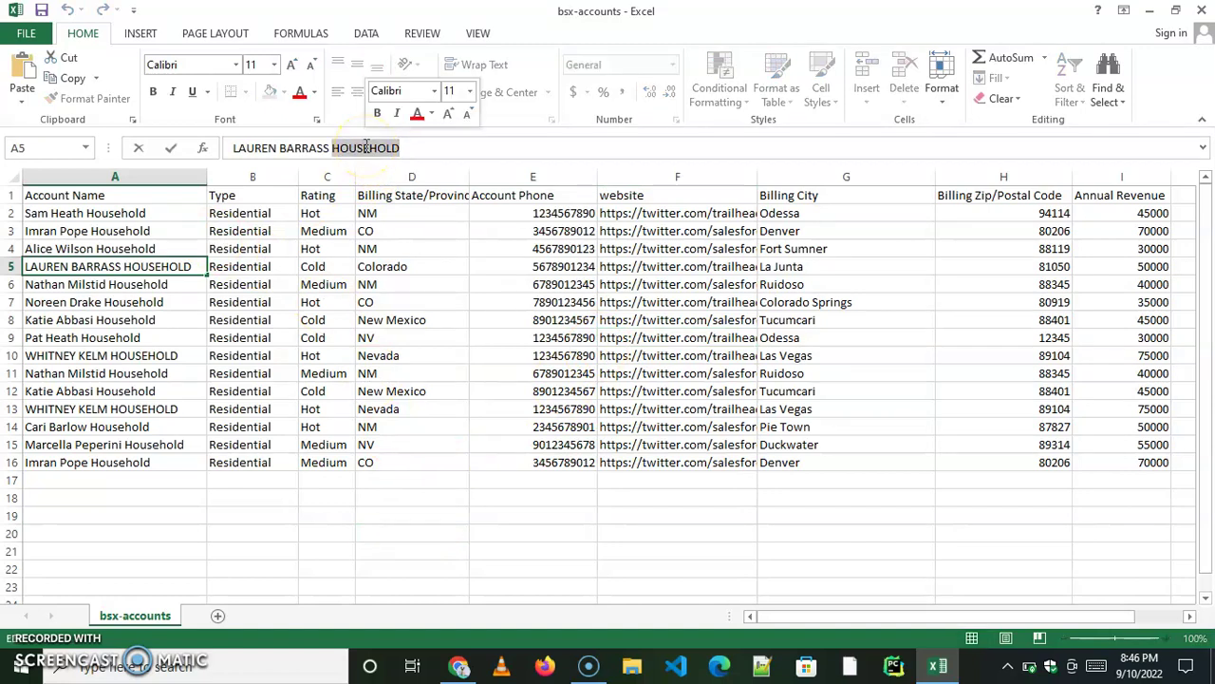
pyautogui.press('BackSpace')
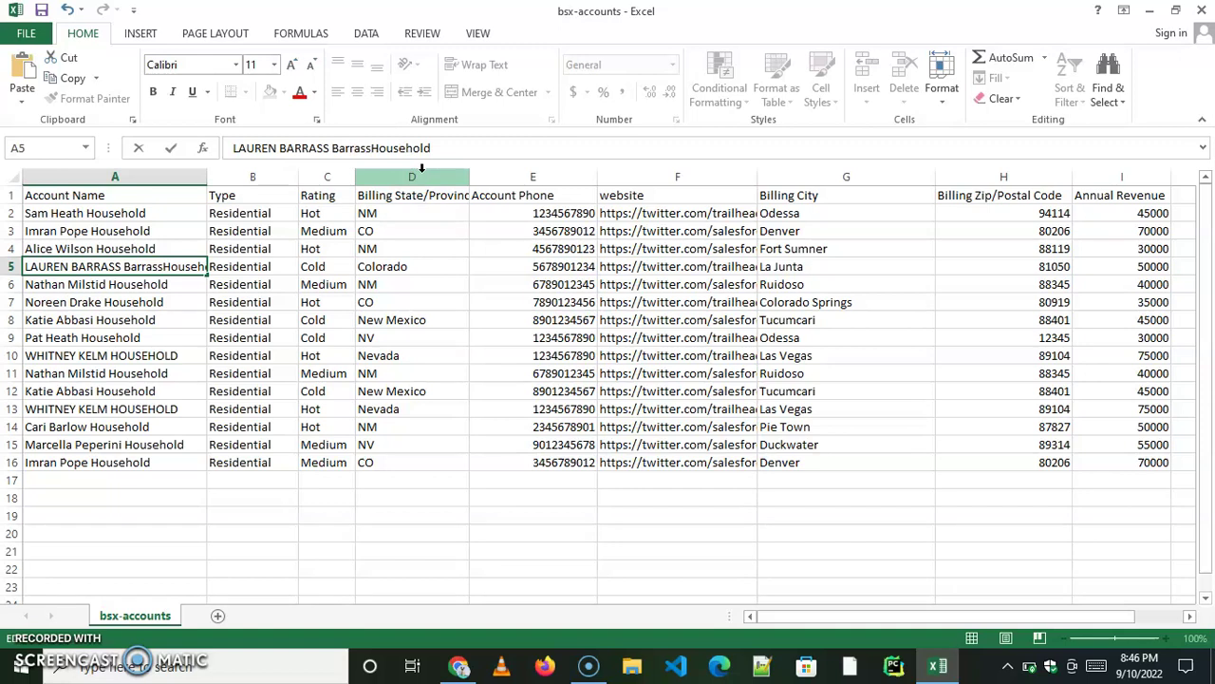
pyautogui.click(371, 148)
pyautogui.click(332, 148)
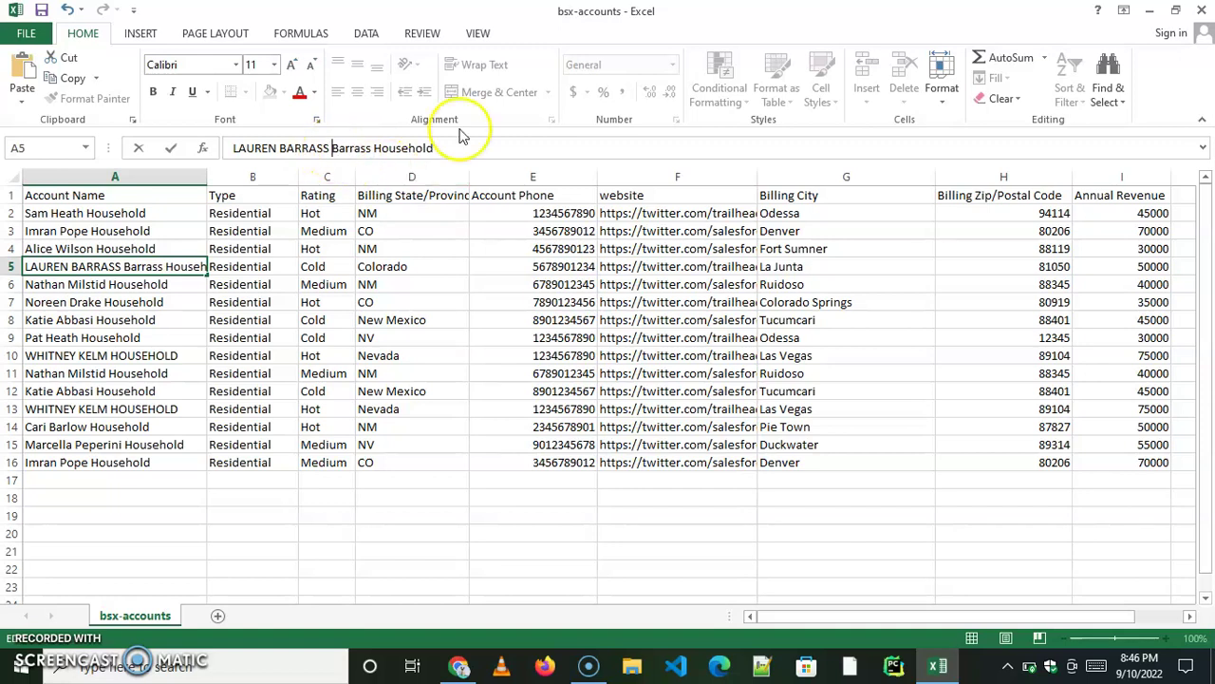
pyautogui.press('BackSpace')
pyautogui.press('BackSpace')
pyautogui.press('BackSpace')
pyautogui.press('BackSpace')
pyautogui.press('BackSpace')
pyautogui.press('BackSpace')
pyautogui.press('BackSpace')
pyautogui.press('BackSpace')
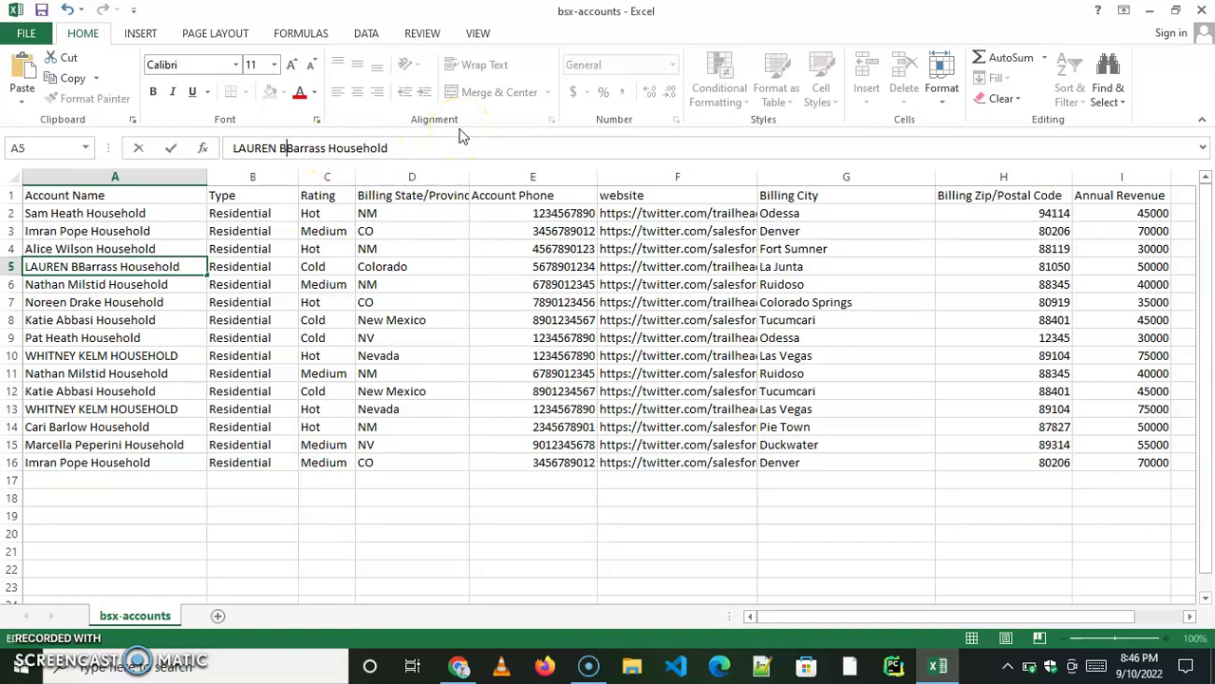
pyautogui.write('L')
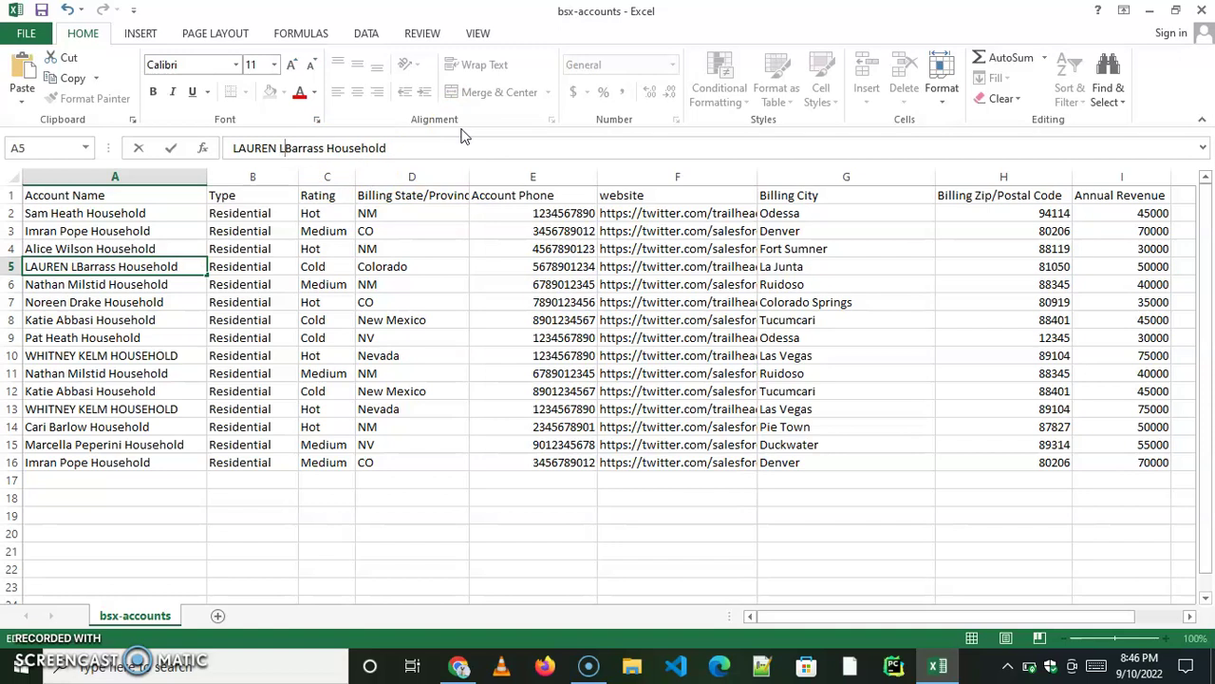
pyautogui.write('aure')
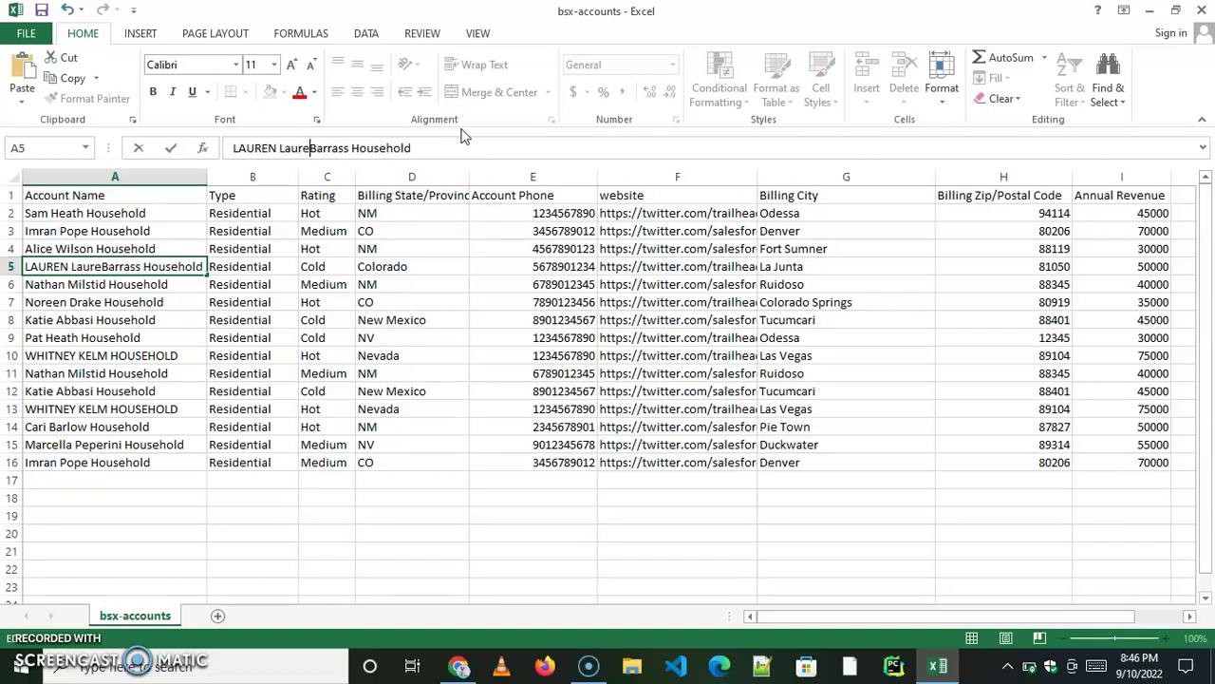
pyautogui.write('n')
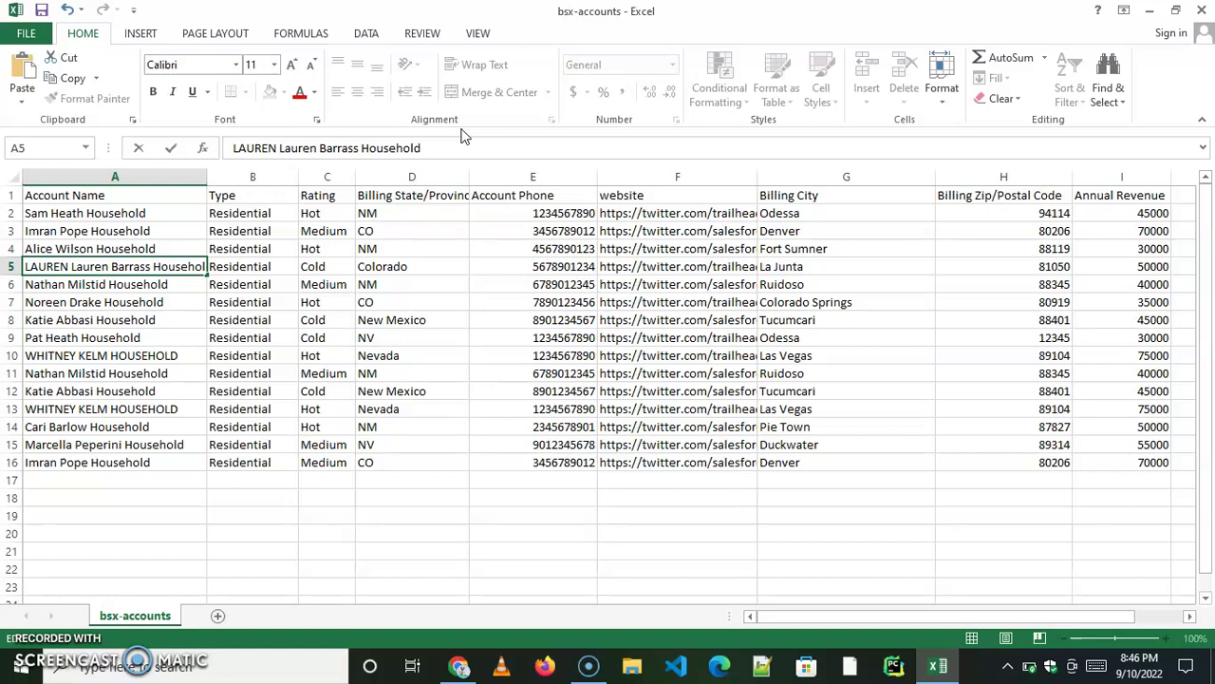
pyautogui.press('BackSpace')
pyautogui.press('BackSpace')
pyautogui.press('BackSpace')
pyautogui.press('BackSpace')
pyautogui.press('BackSpace')
pyautogui.press('BackSpace')
pyautogui.press('BackSpace')
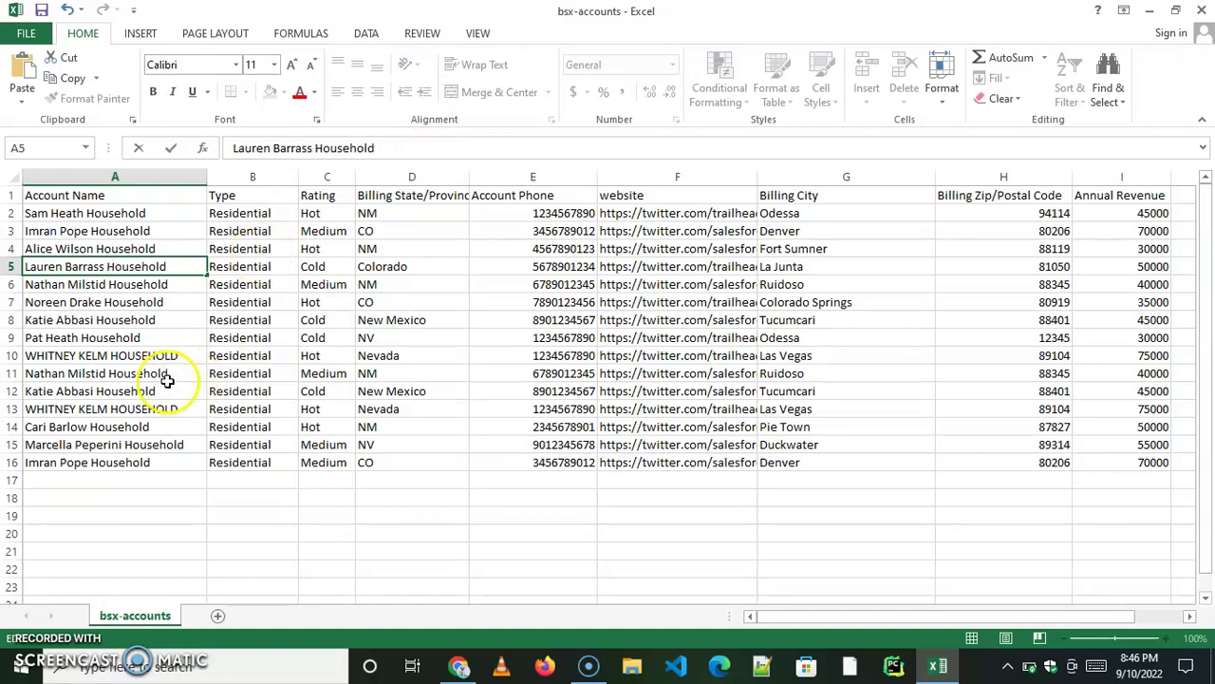
pyautogui.click(148, 356)
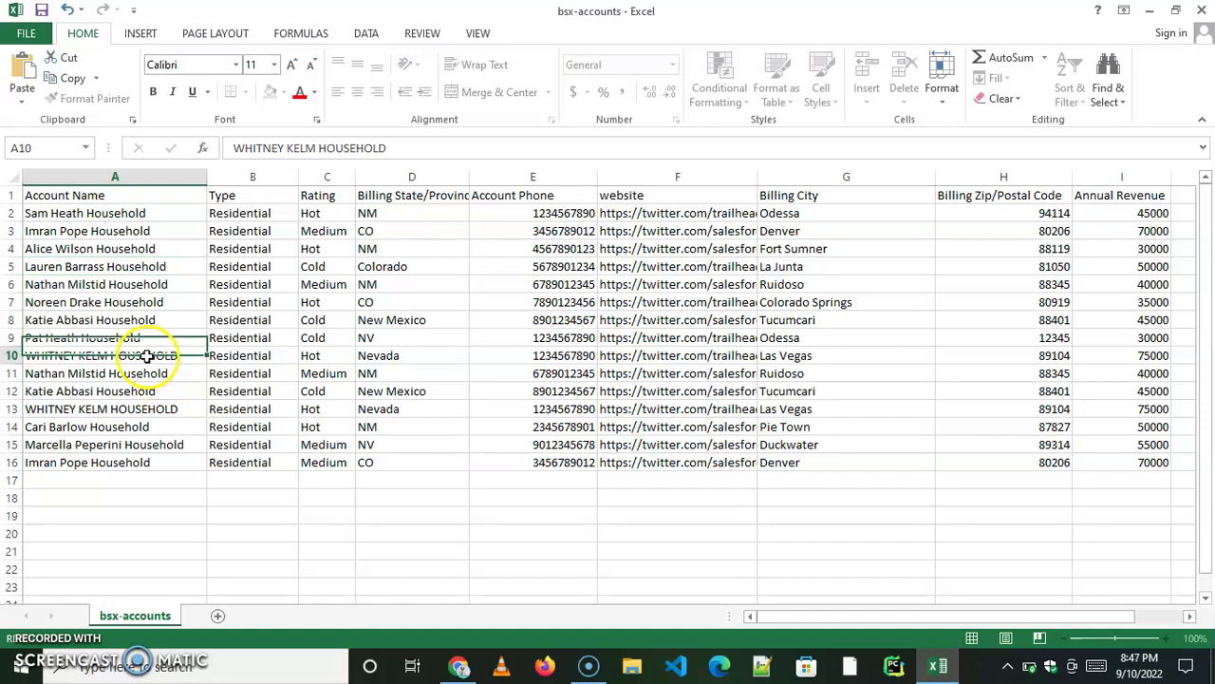
pyautogui.click(318, 149)
pyautogui.doubleClick(354, 149)
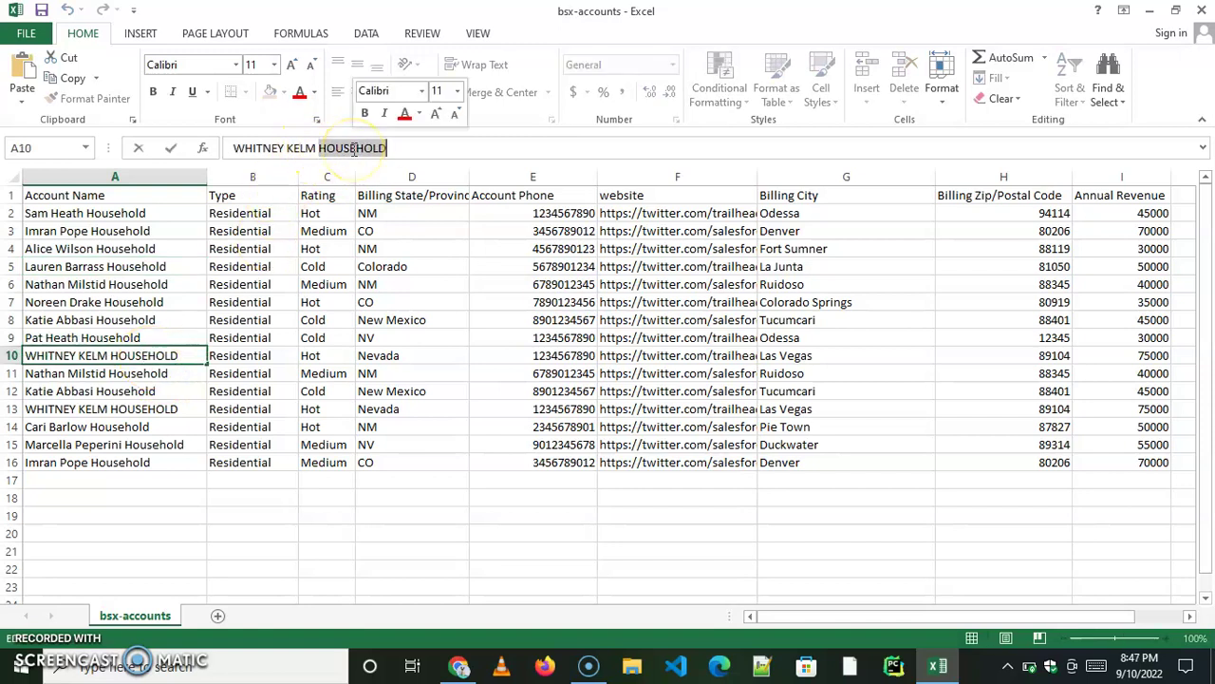
pyautogui.press('BackSpace')
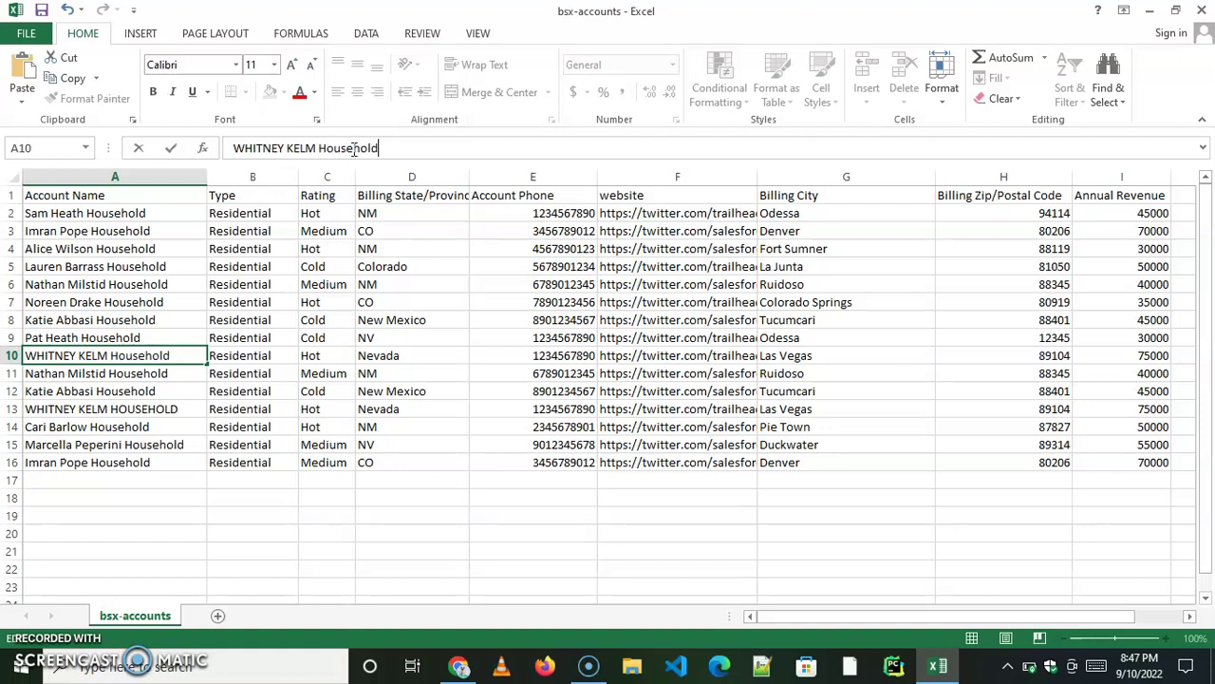
pyautogui.click(318, 149)
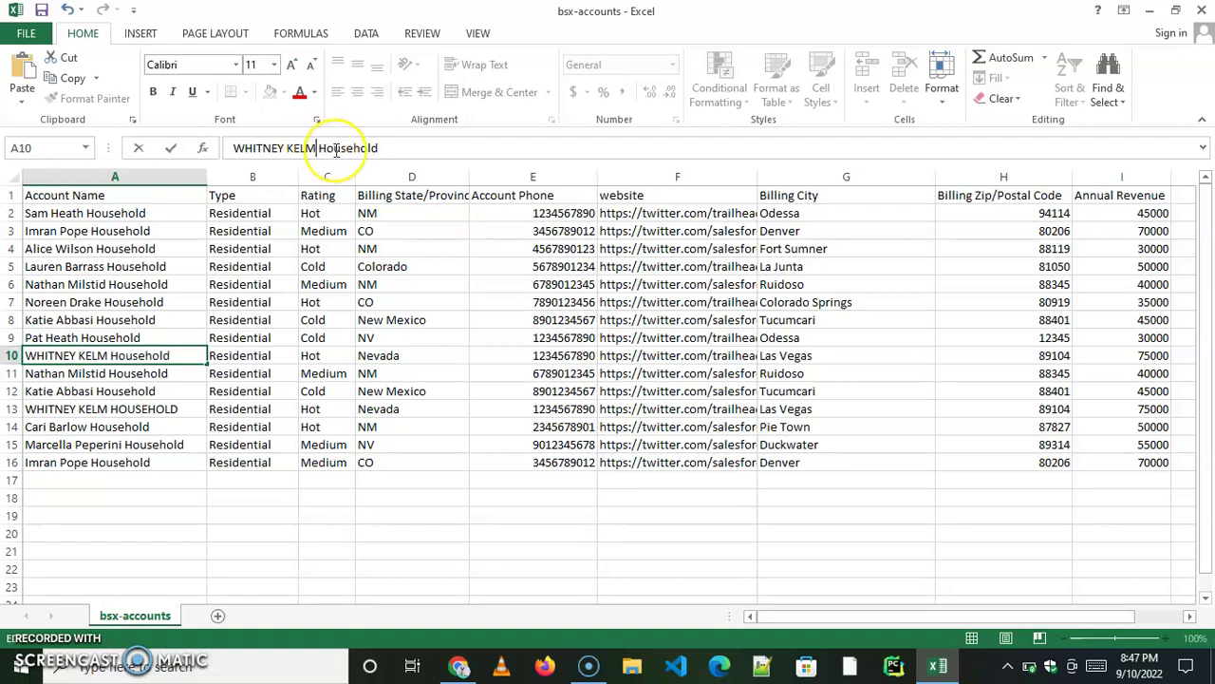
pyautogui.write('Ke ')
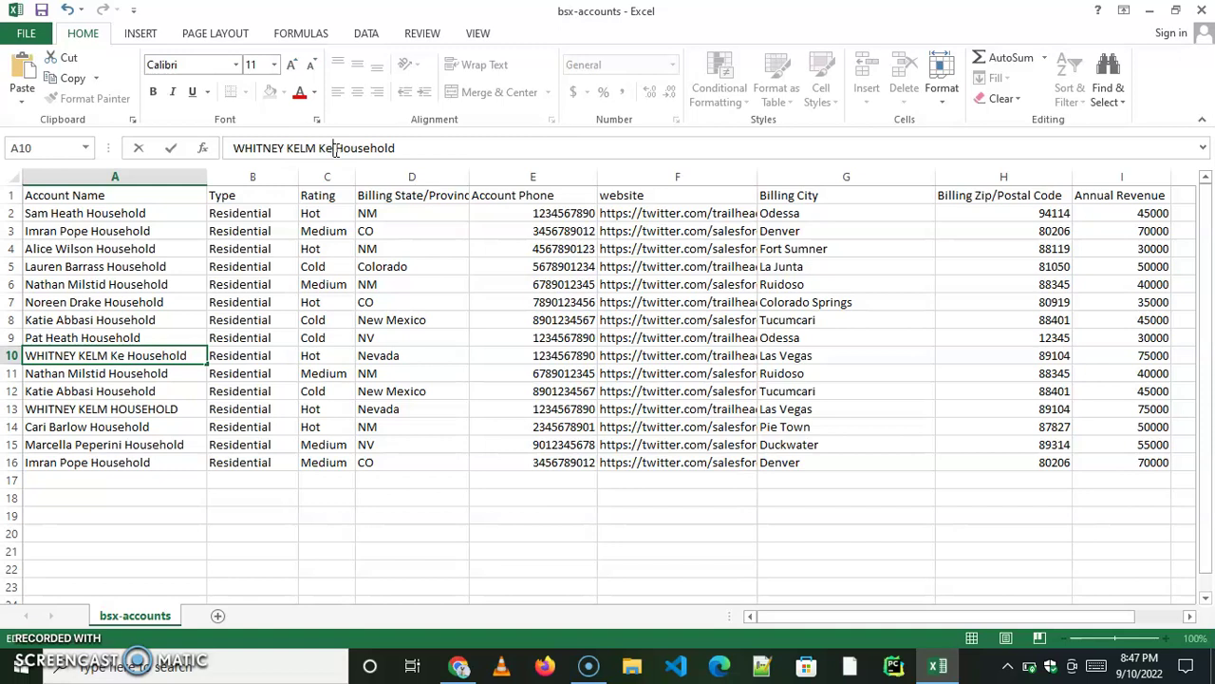
pyautogui.write('lm')
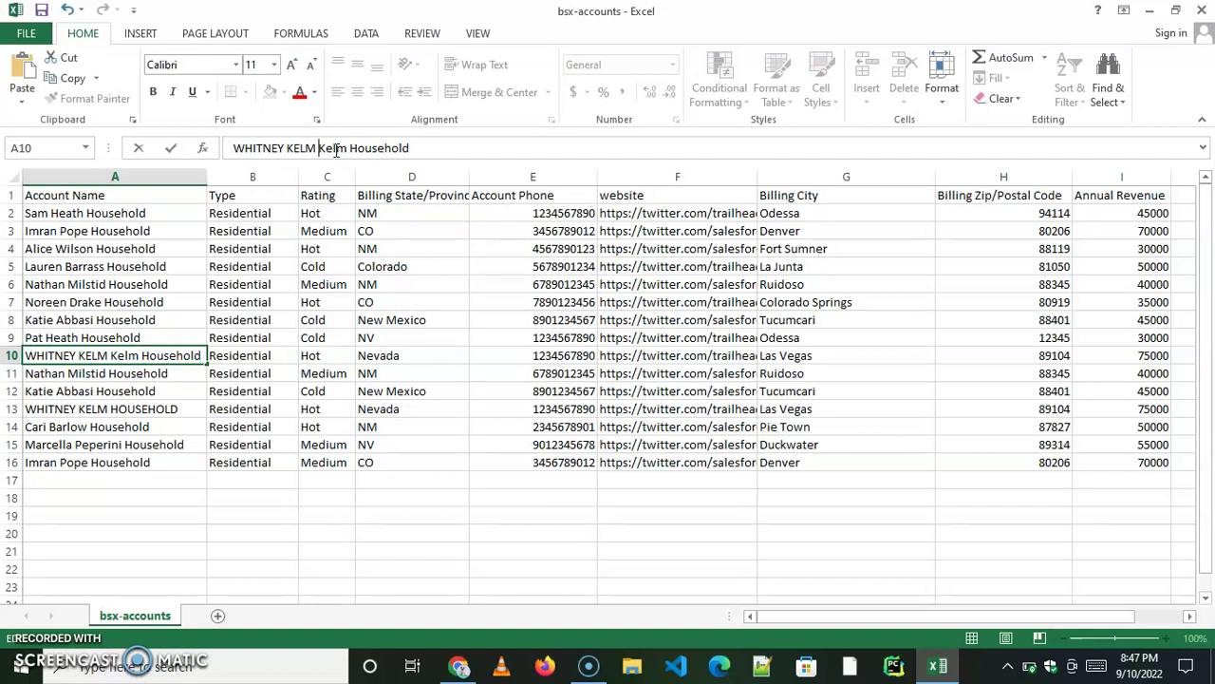
pyautogui.press('BackSpace')
pyautogui.press('BackSpace')
pyautogui.press('BackSpace')
pyautogui.press('BackSpace')
pyautogui.press('BackSpace')
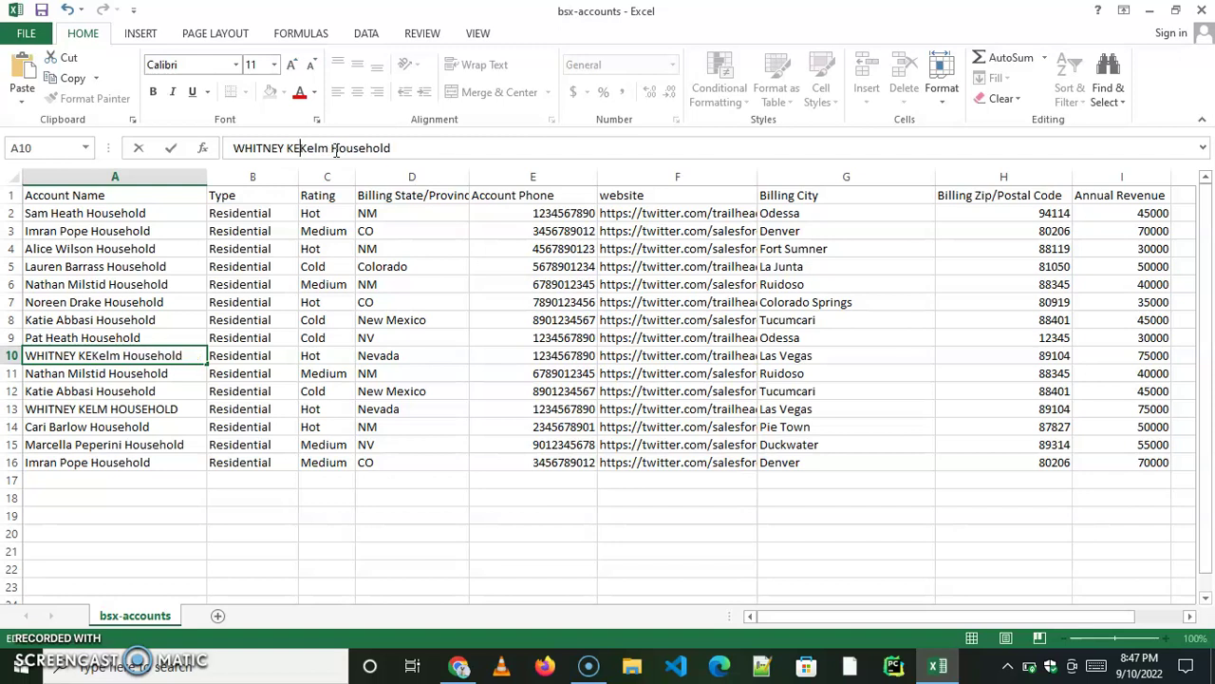
pyautogui.write('Whitne')
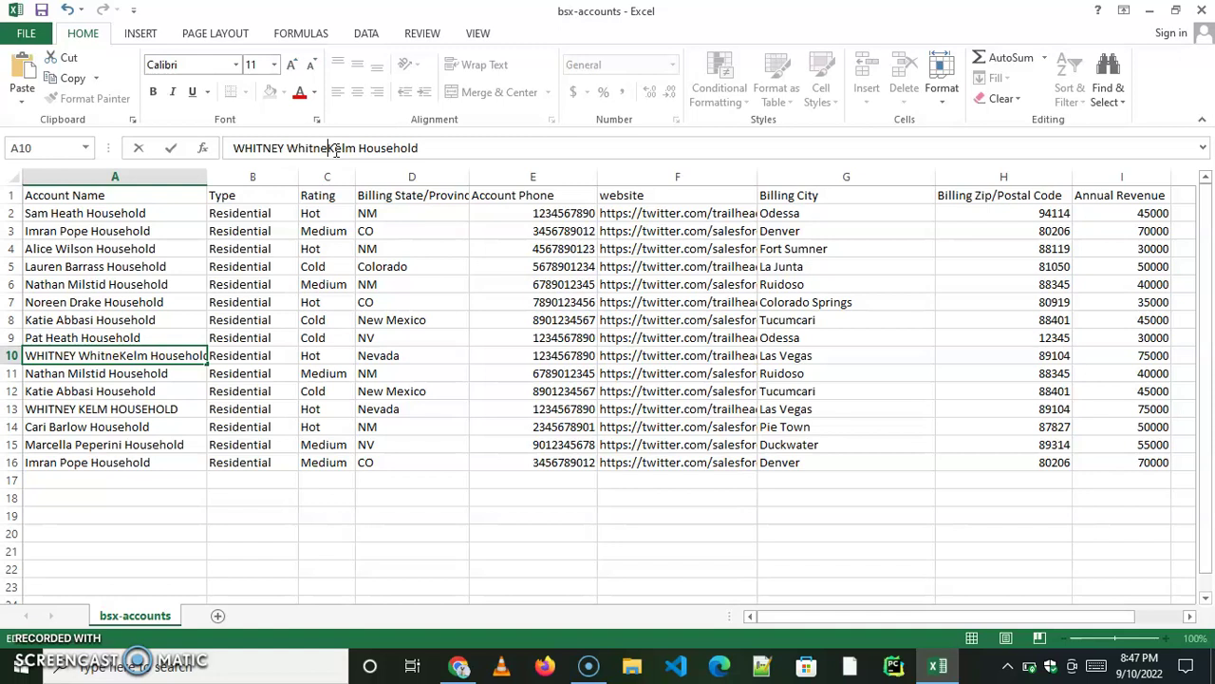
pyautogui.write('y')
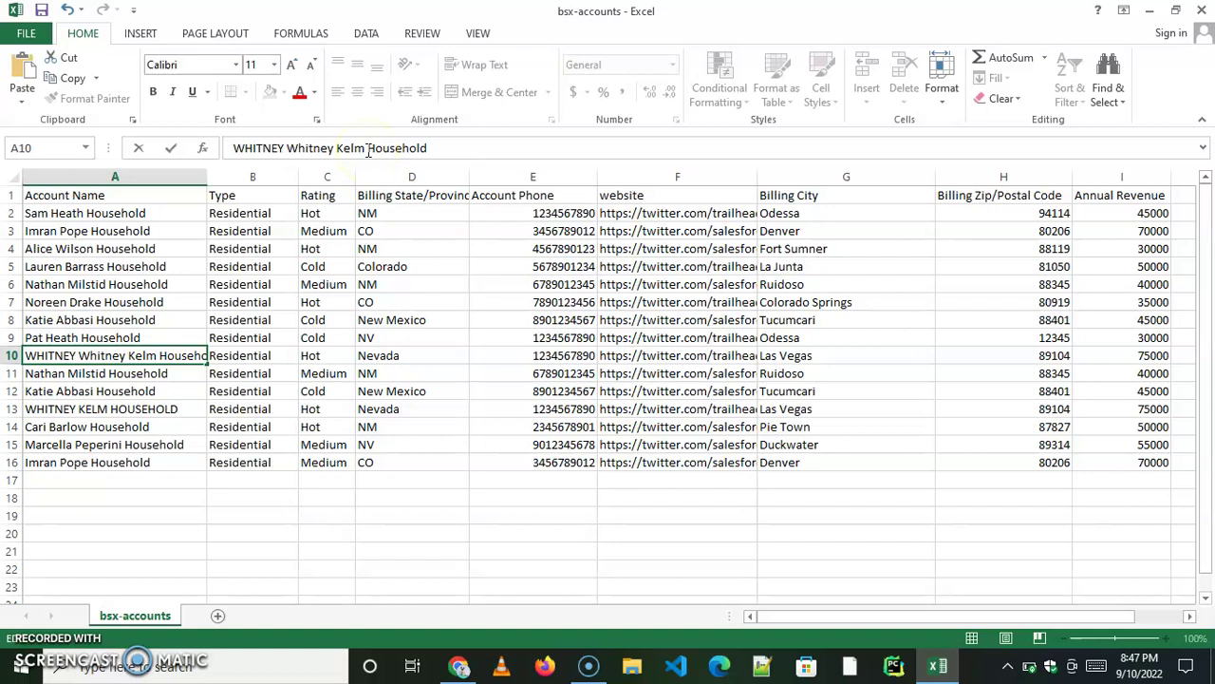
pyautogui.press('BackSpace')
pyautogui.press('BackSpace')
pyautogui.press('BackSpace')
pyautogui.press('BackSpace')
pyautogui.press('BackSpace')
pyautogui.press('BackSpace')
pyautogui.press('BackSpace')
pyautogui.press('BackSpace')
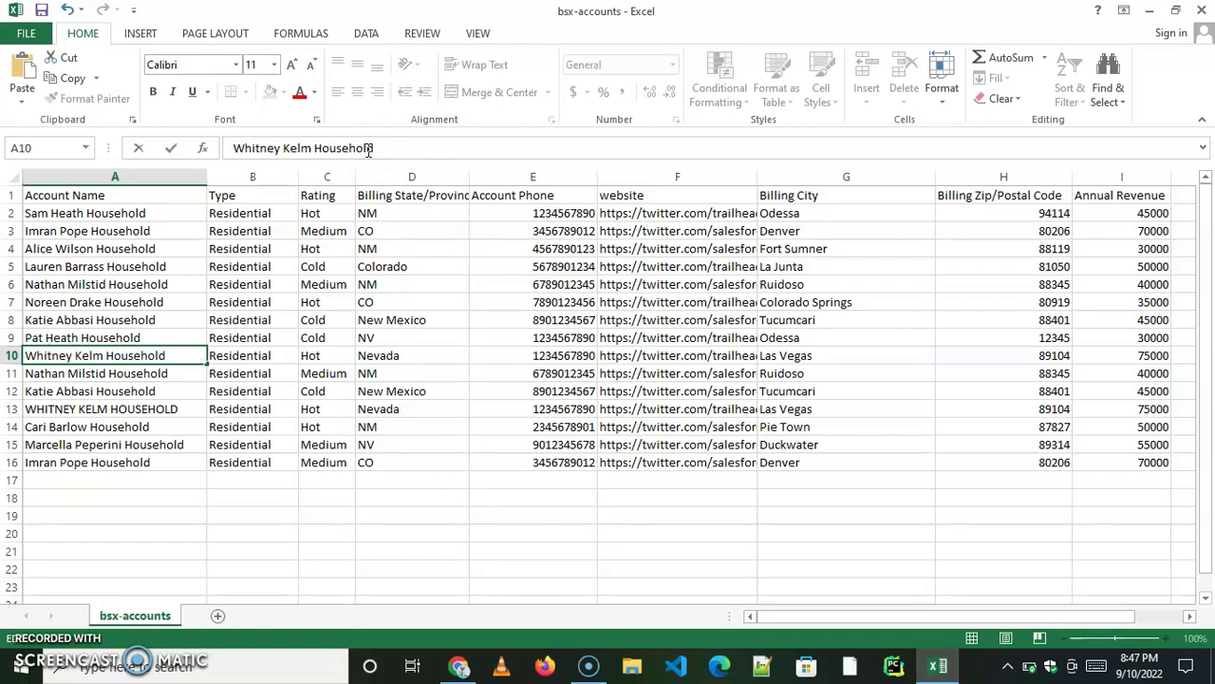
pyautogui.click(166, 408)
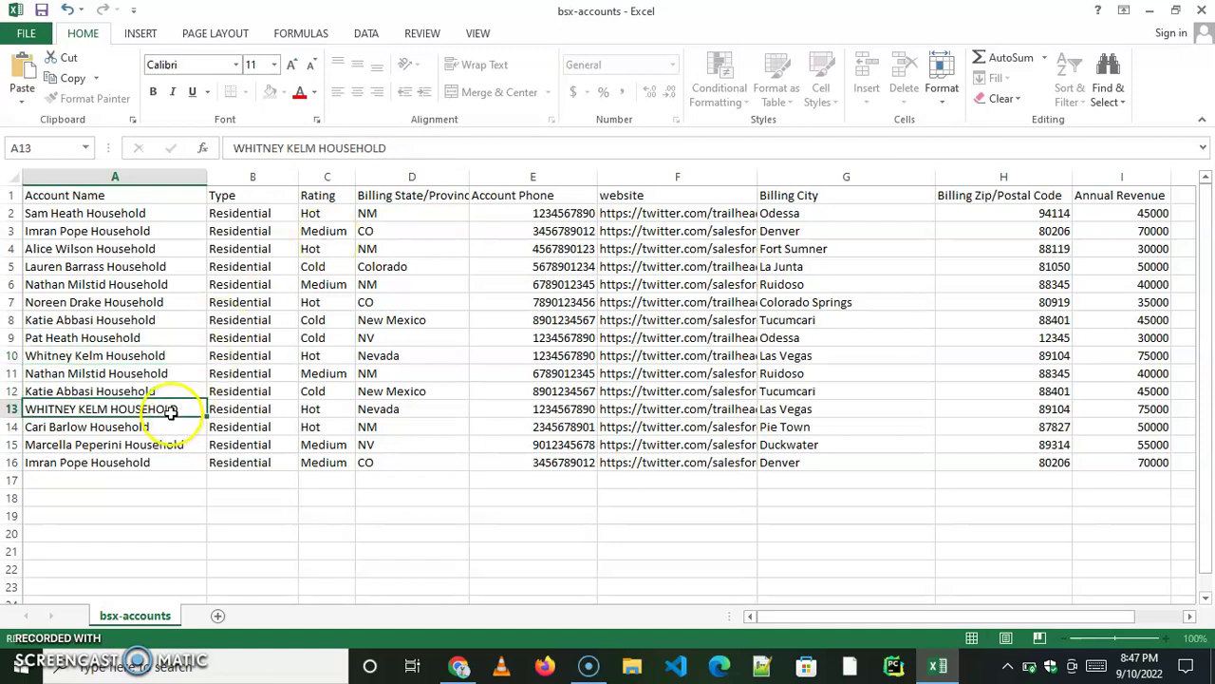
pyautogui.click(114, 354)
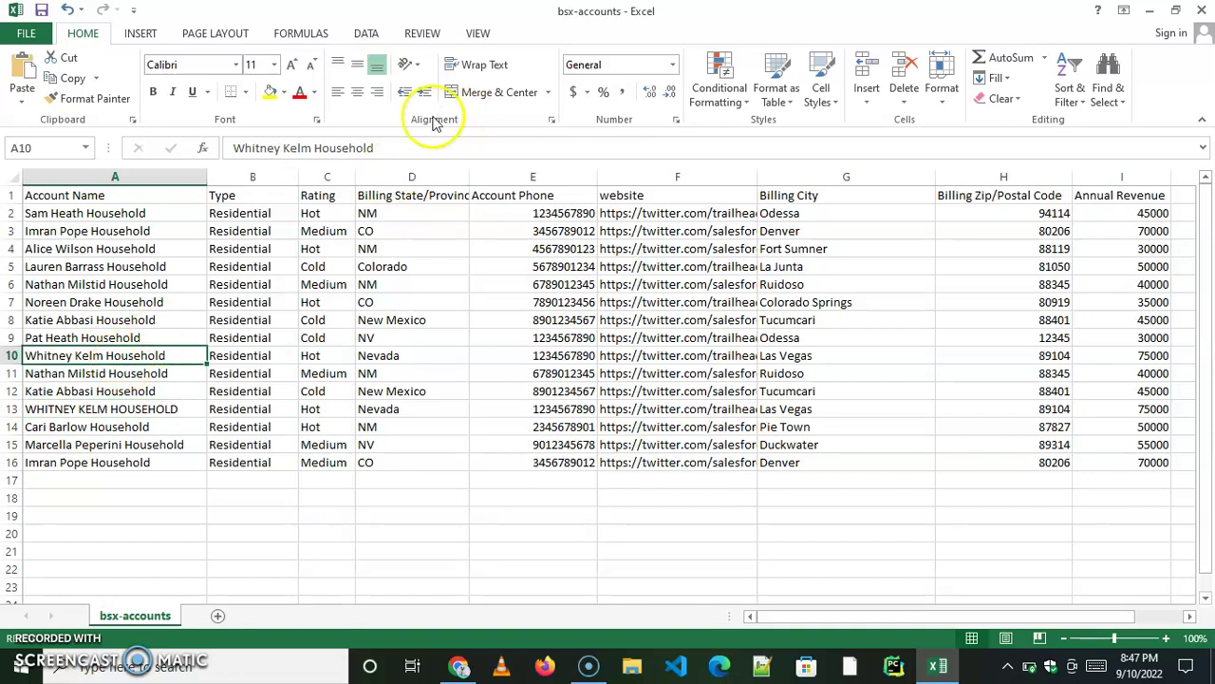
pyautogui.moveTo(380, 145); pyautogui.dragTo(228, 150)
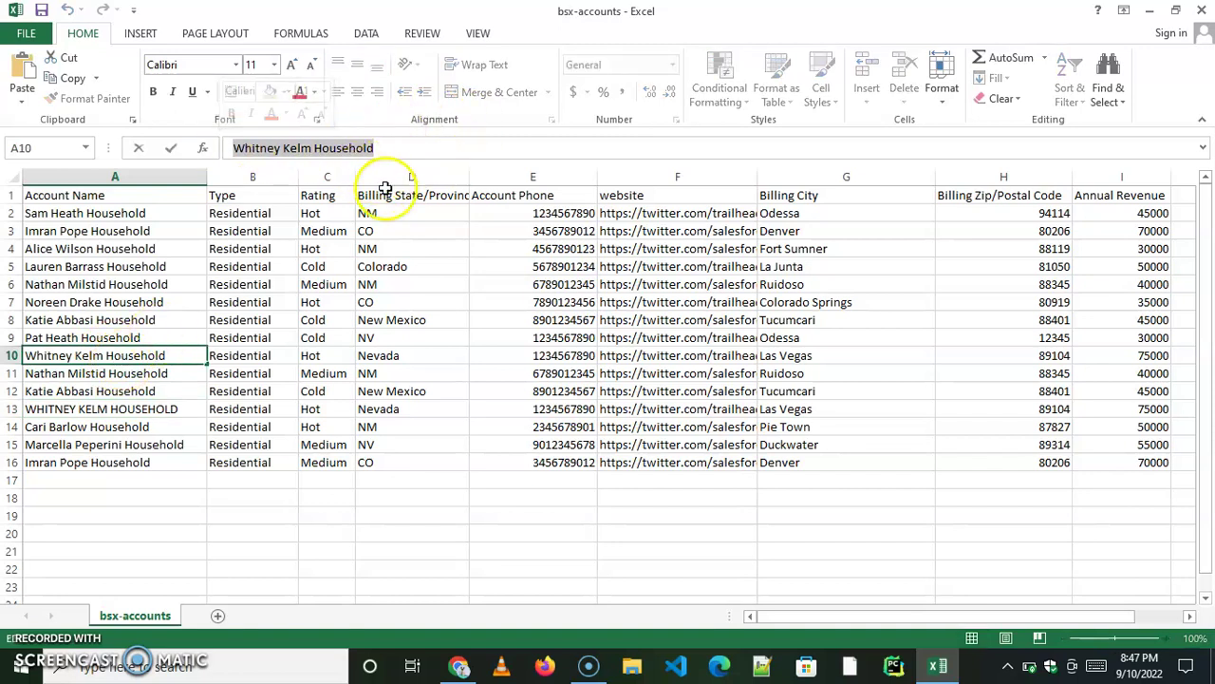
pyautogui.rightClick(318, 150)
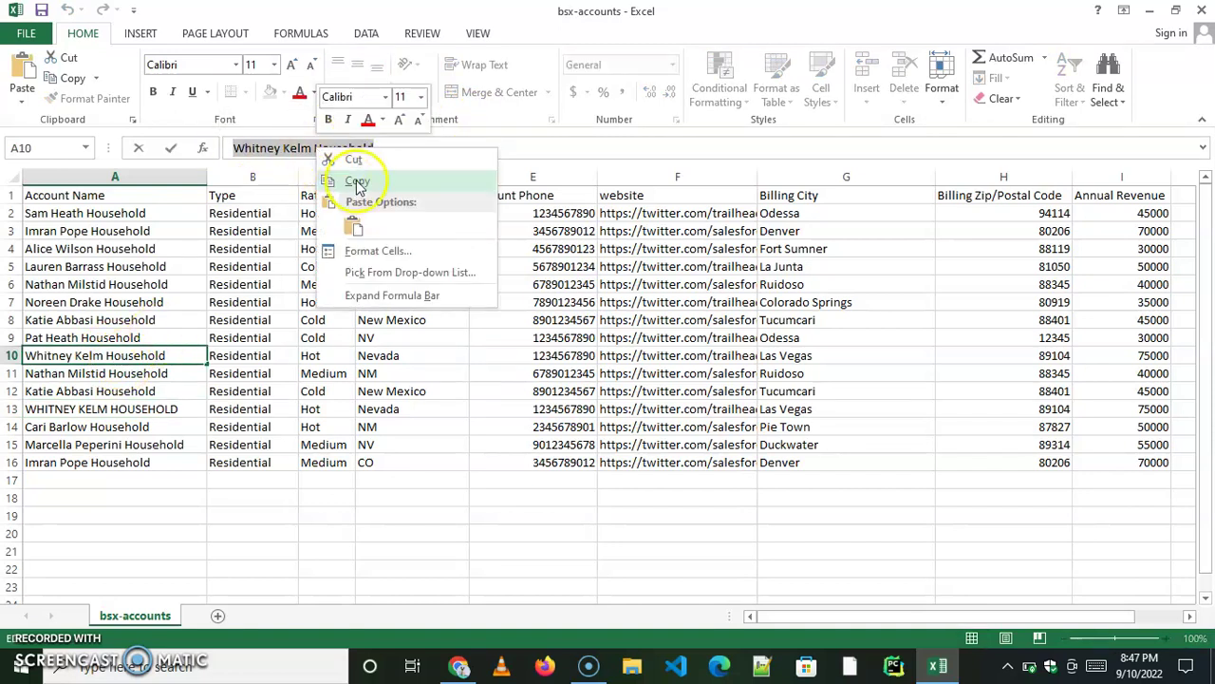
pyautogui.click(341, 180)
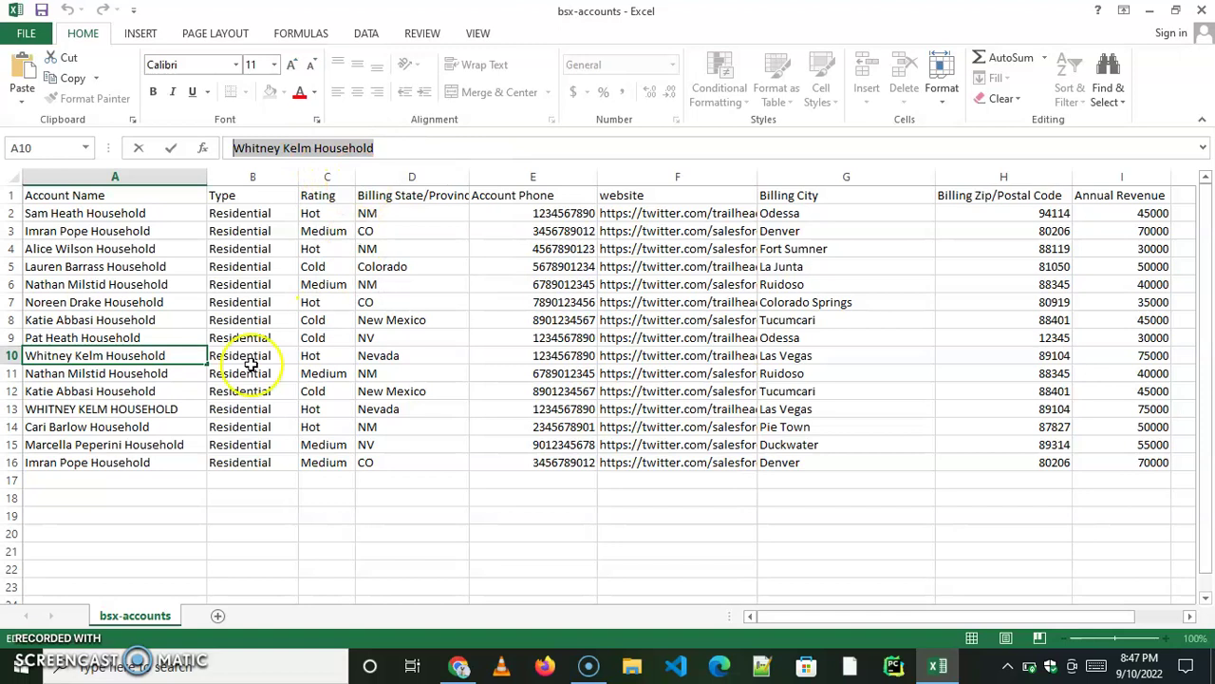
pyautogui.click(126, 375)
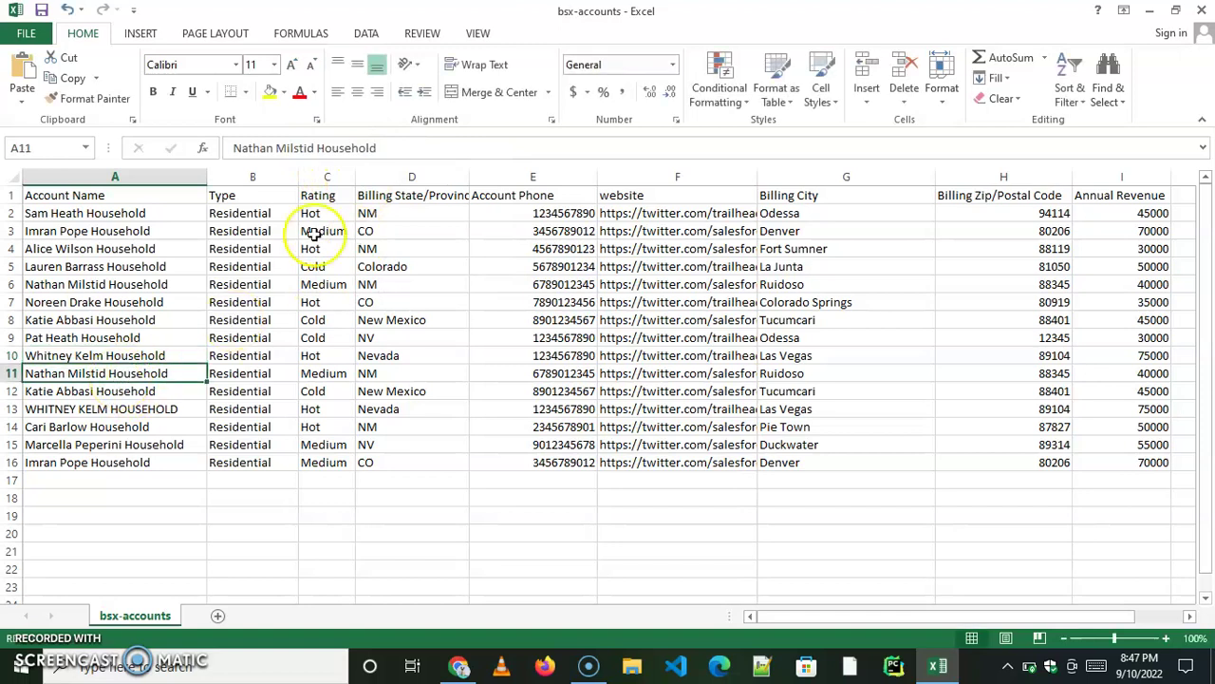
pyautogui.click(401, 147)
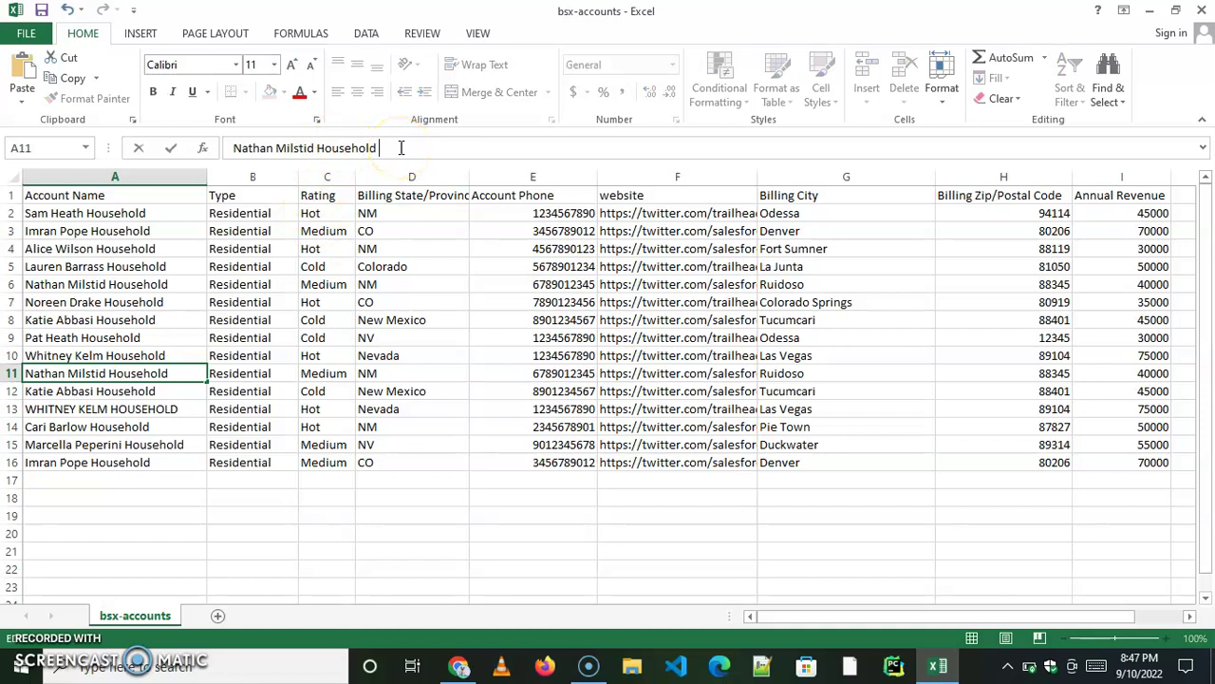
pyautogui.hotkey('ctrl', 'v')
pyautogui.click(459, 148)
pyautogui.press('BackSpace')
pyautogui.press('BackSpace')
pyautogui.press('BackSpace')
pyautogui.press('BackSpace')
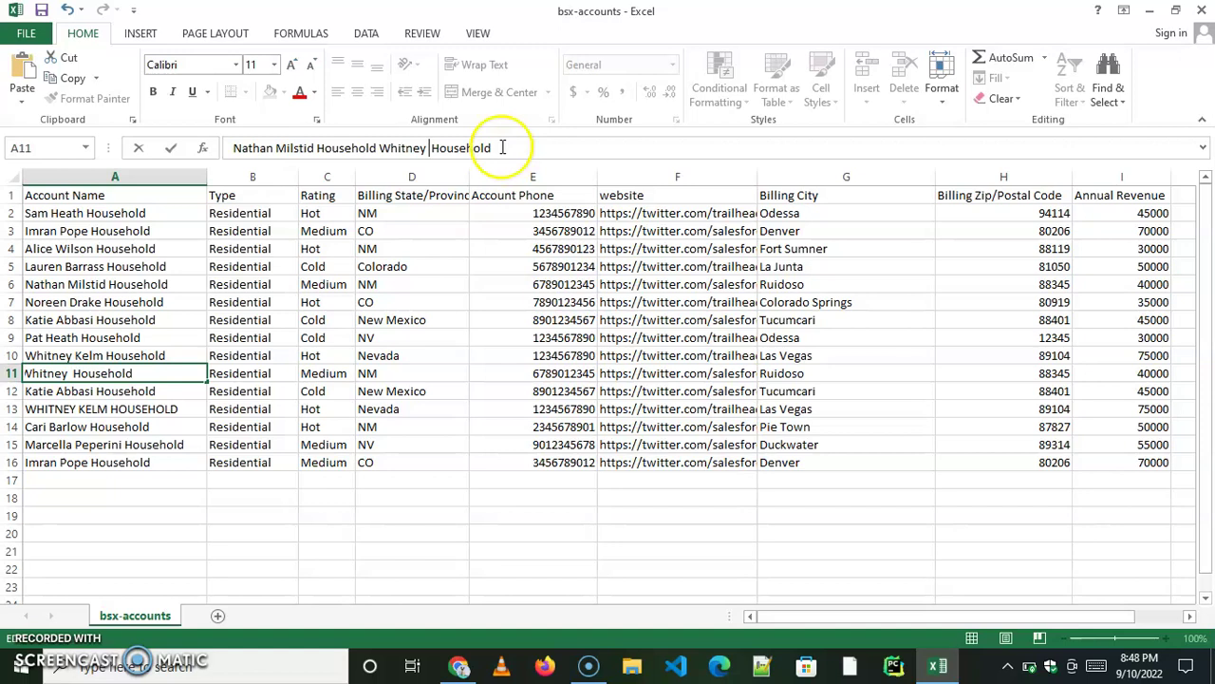
pyautogui.moveTo(501, 148); pyautogui.dragTo(203, 149)
pyautogui.click(516, 464)
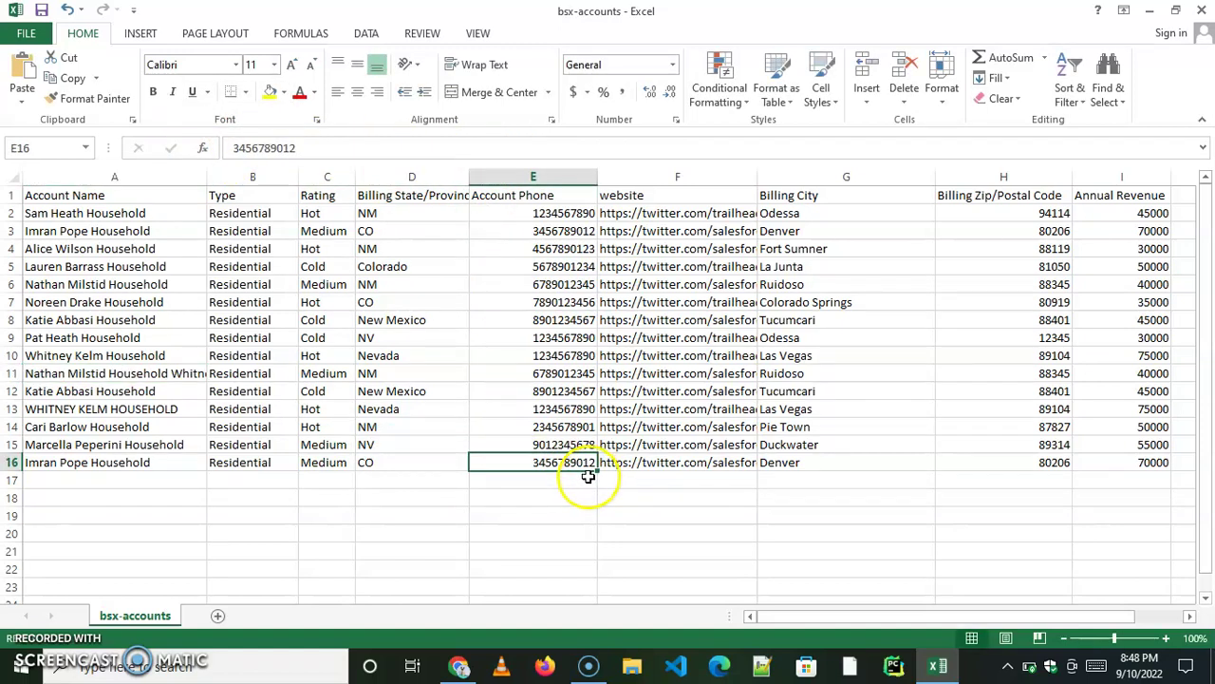
pyautogui.hotkey('ctrl', 'z')
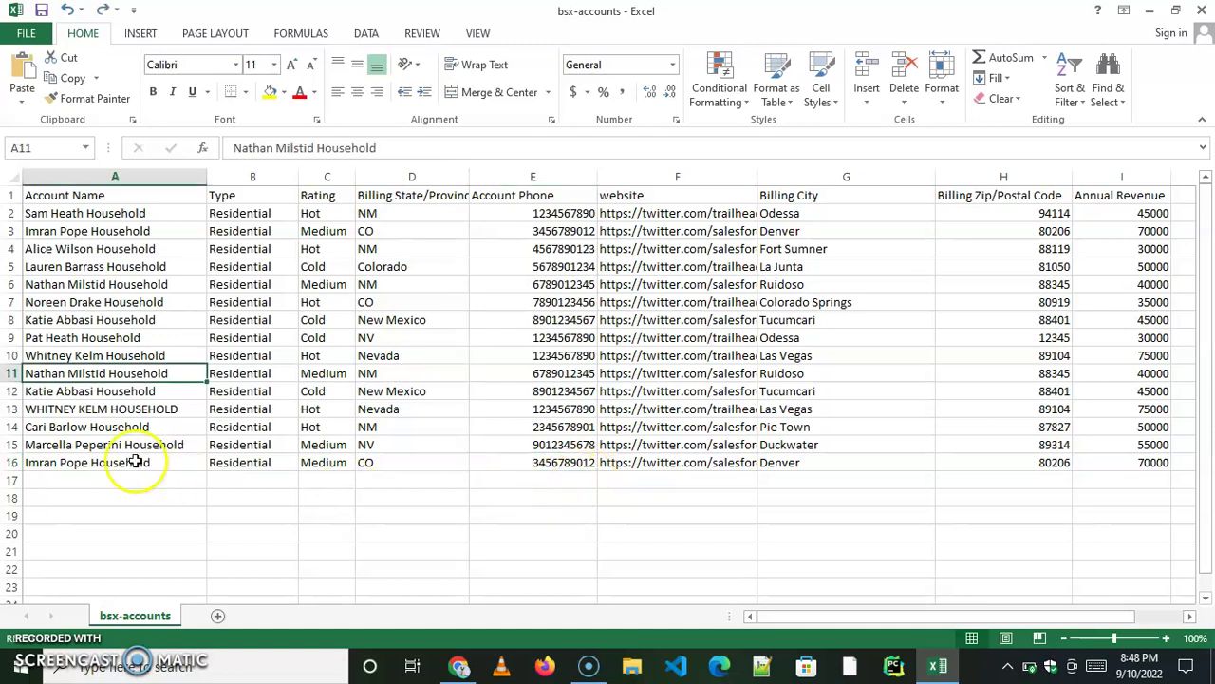
pyautogui.click(91, 410)
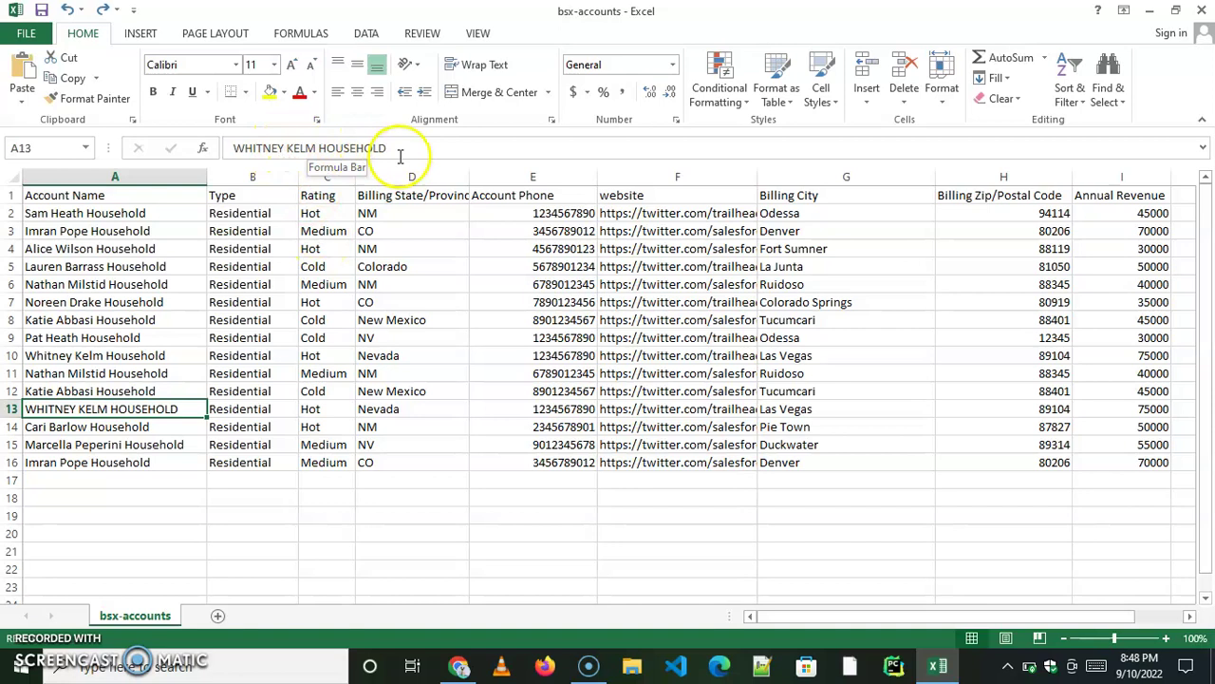
pyautogui.click(144, 356)
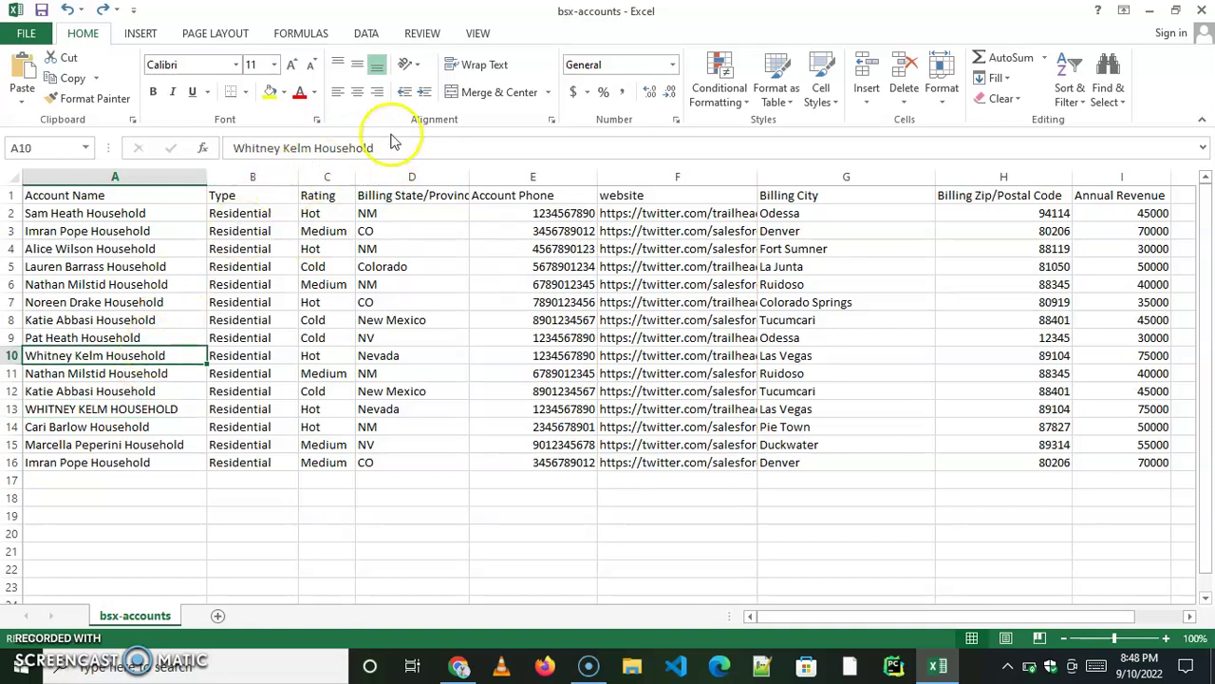
pyautogui.moveTo(388, 147); pyautogui.dragTo(219, 147)
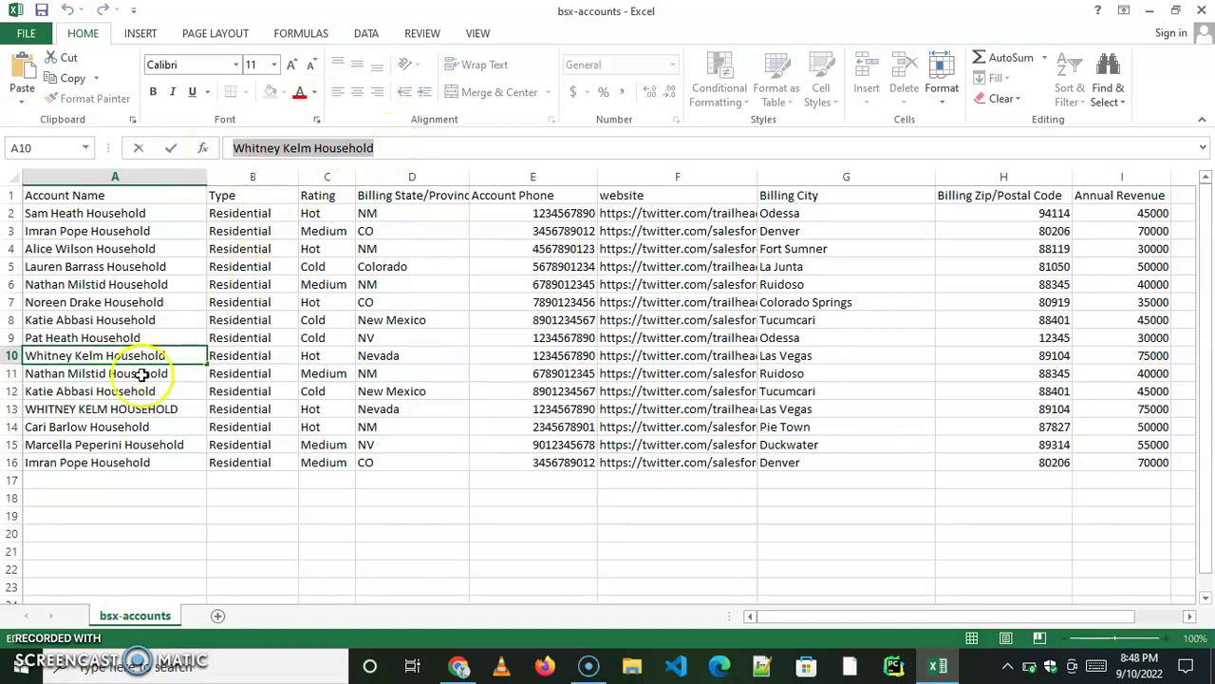
pyautogui.click(133, 409)
pyautogui.moveTo(391, 148); pyautogui.dragTo(183, 152)
pyautogui.hotkey('ctrl', 'v')
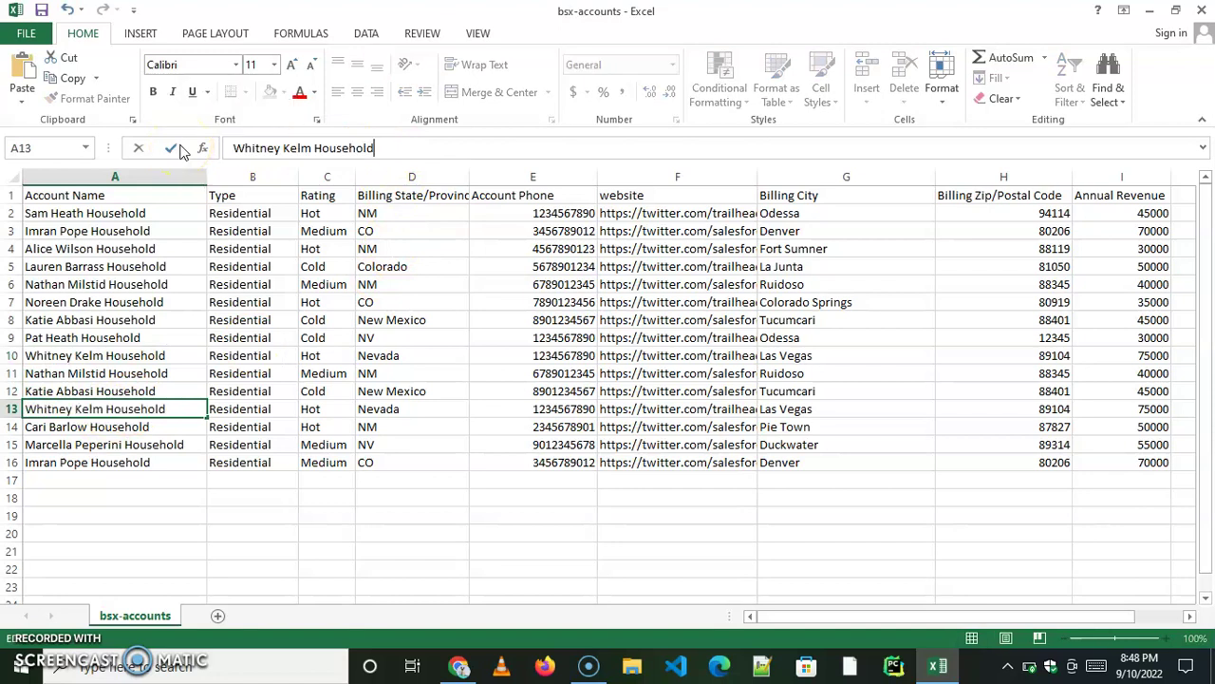
pyautogui.click(553, 531)
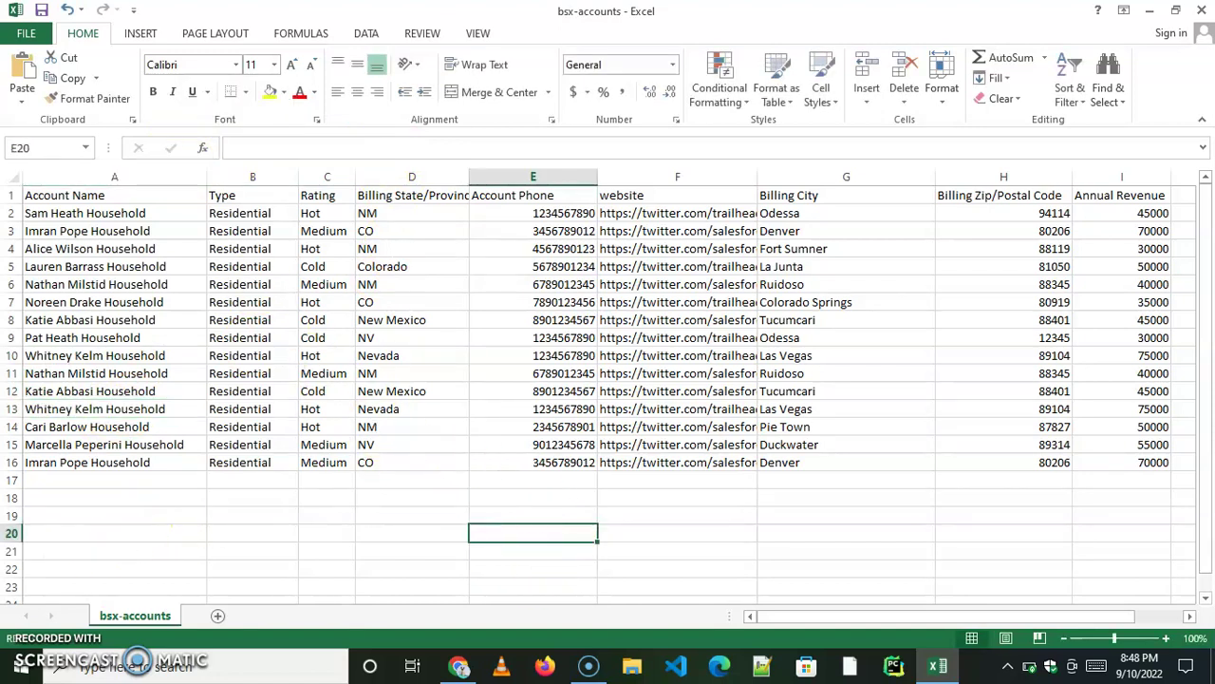
# Change the Billing States to codes: D5 CO, D8 NM, D10 NV, D12 NM, D13 NV.
pyautogui.click(410, 266)
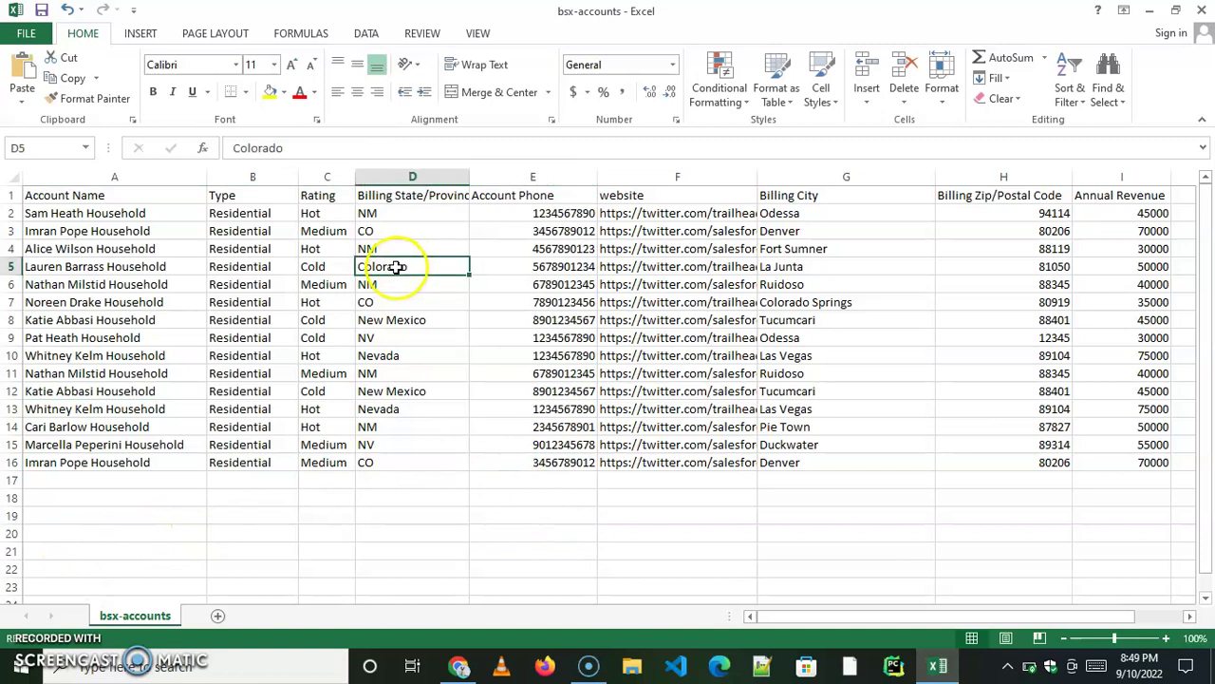
pyautogui.click(285, 149)
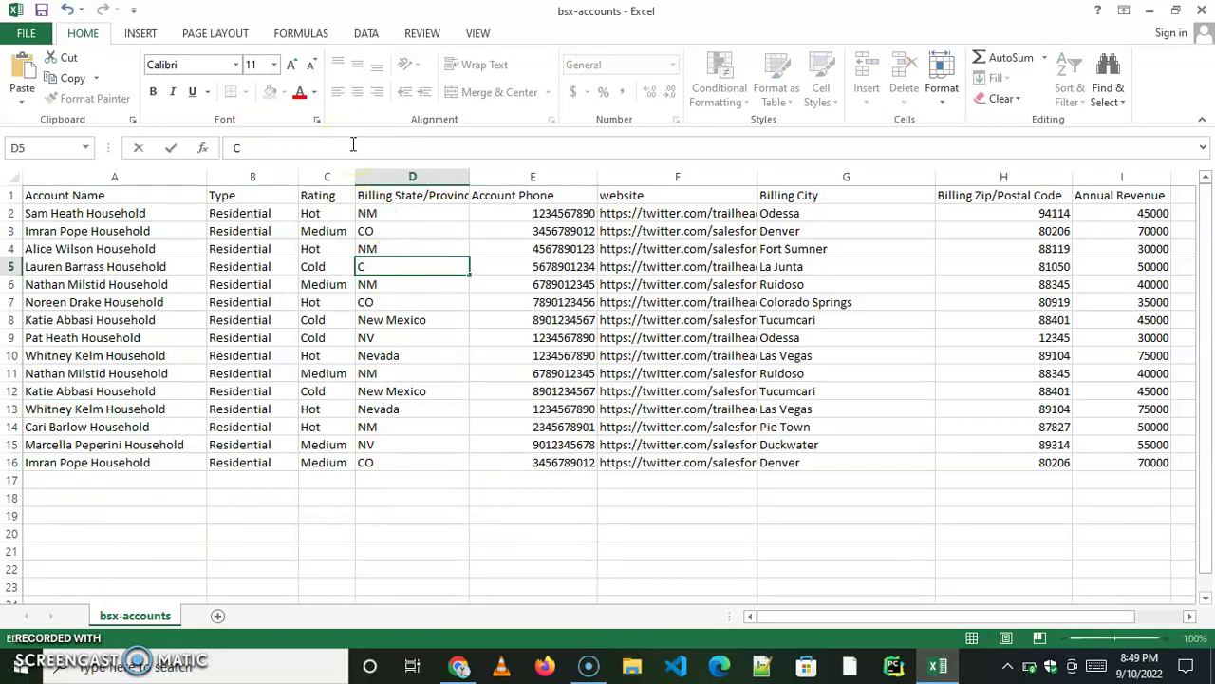
pyautogui.click(418, 321)
pyautogui.moveTo(235, 148); pyautogui.dragTo(350, 159)
pyautogui.write('N')
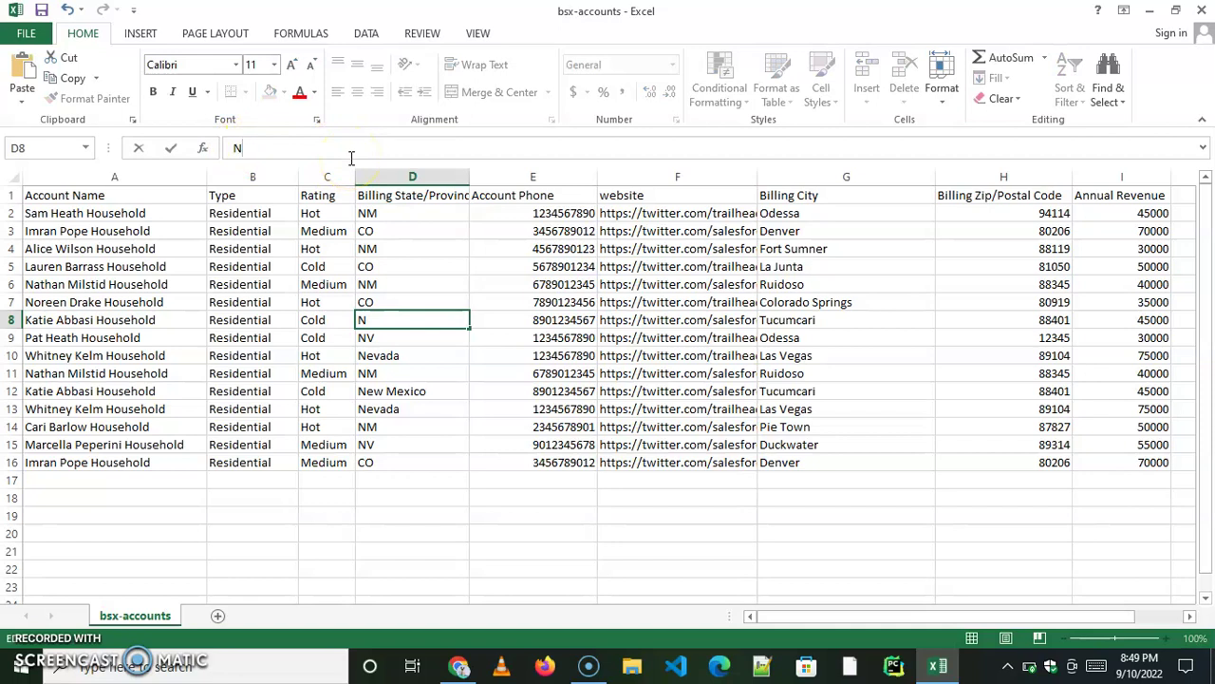
pyautogui.click(408, 446)
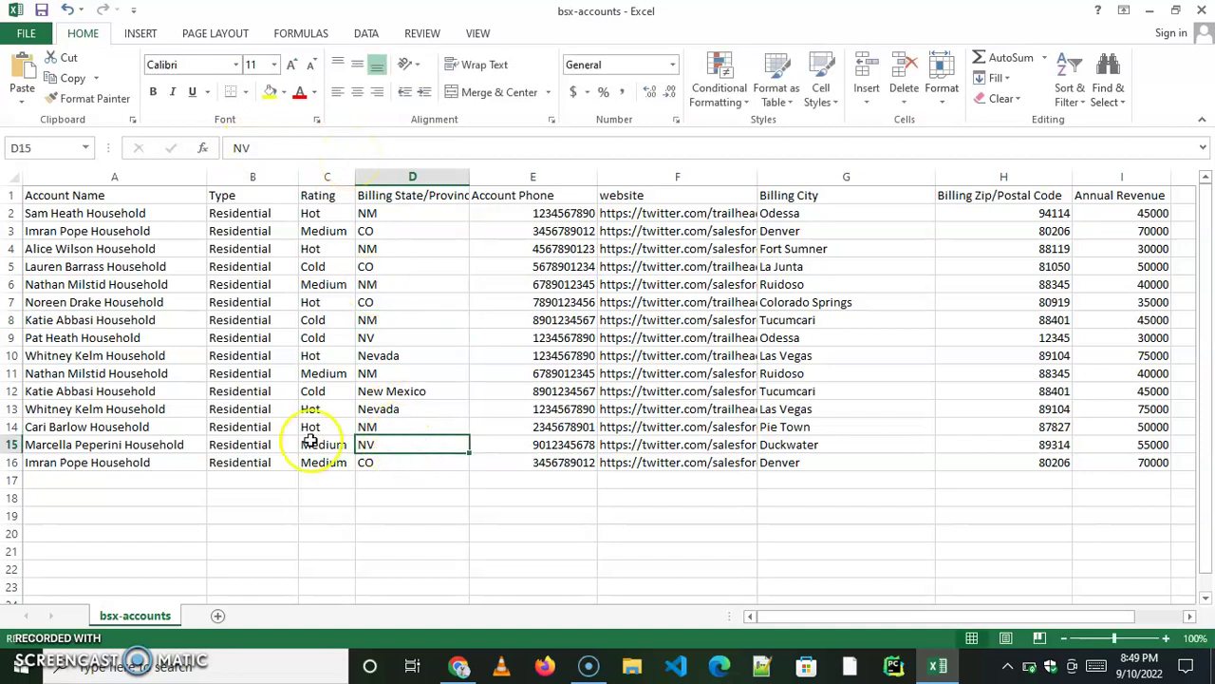
pyautogui.click(393, 355)
pyautogui.doubleClick(242, 147)
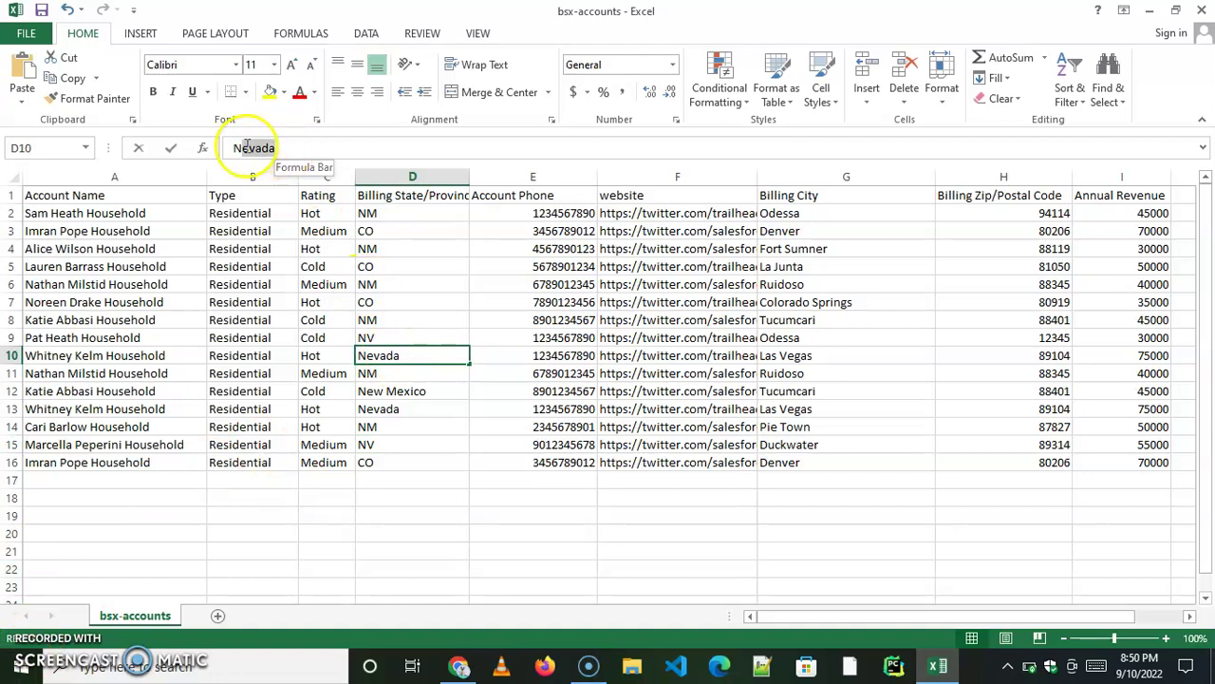
pyautogui.write('N')
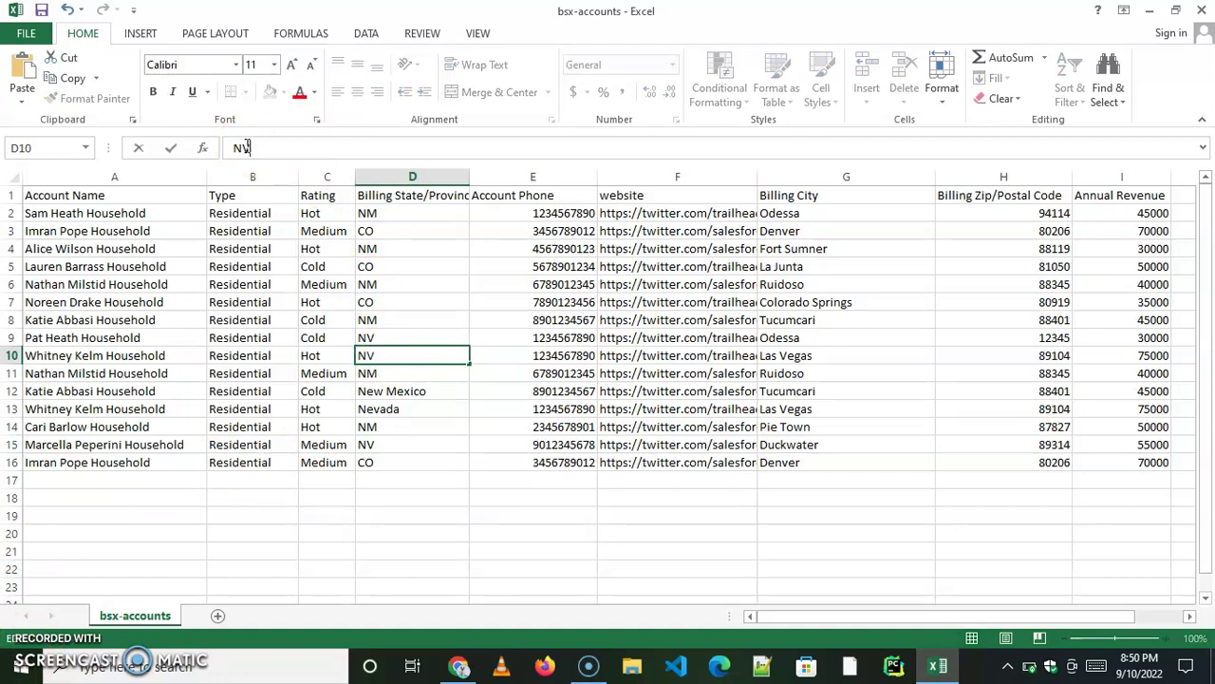
pyautogui.write('V')
pyautogui.click(413, 392)
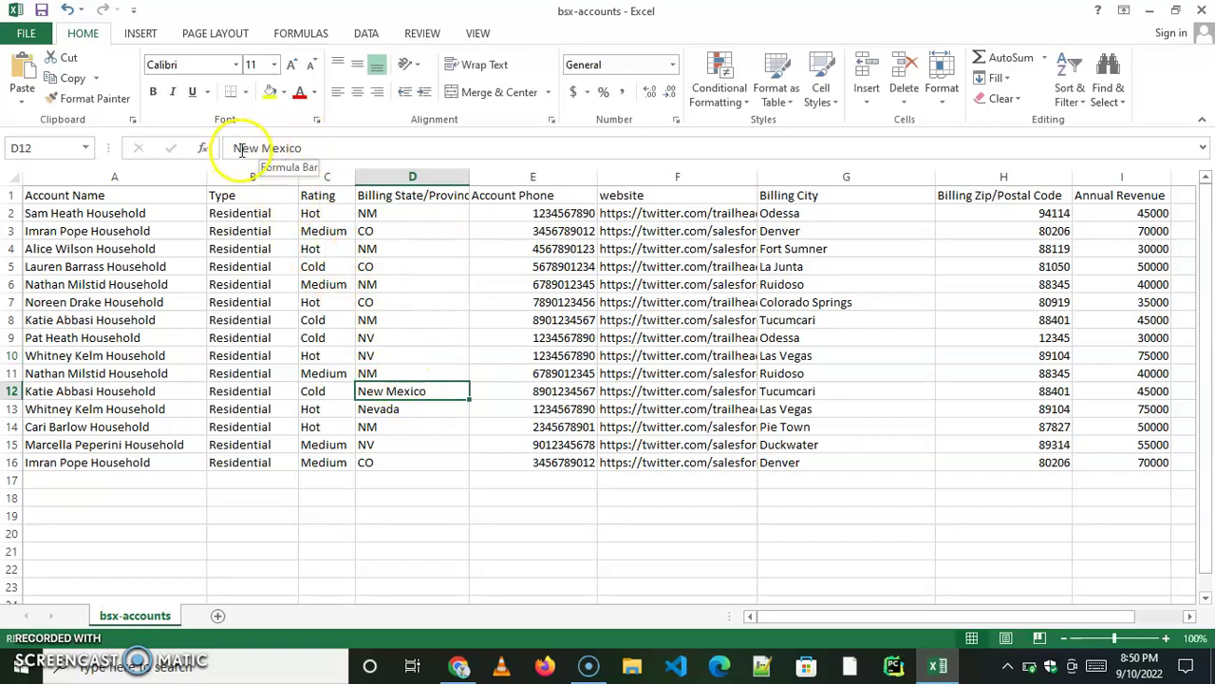
pyautogui.moveTo(237, 148); pyautogui.dragTo(313, 150)
pyautogui.write('N')
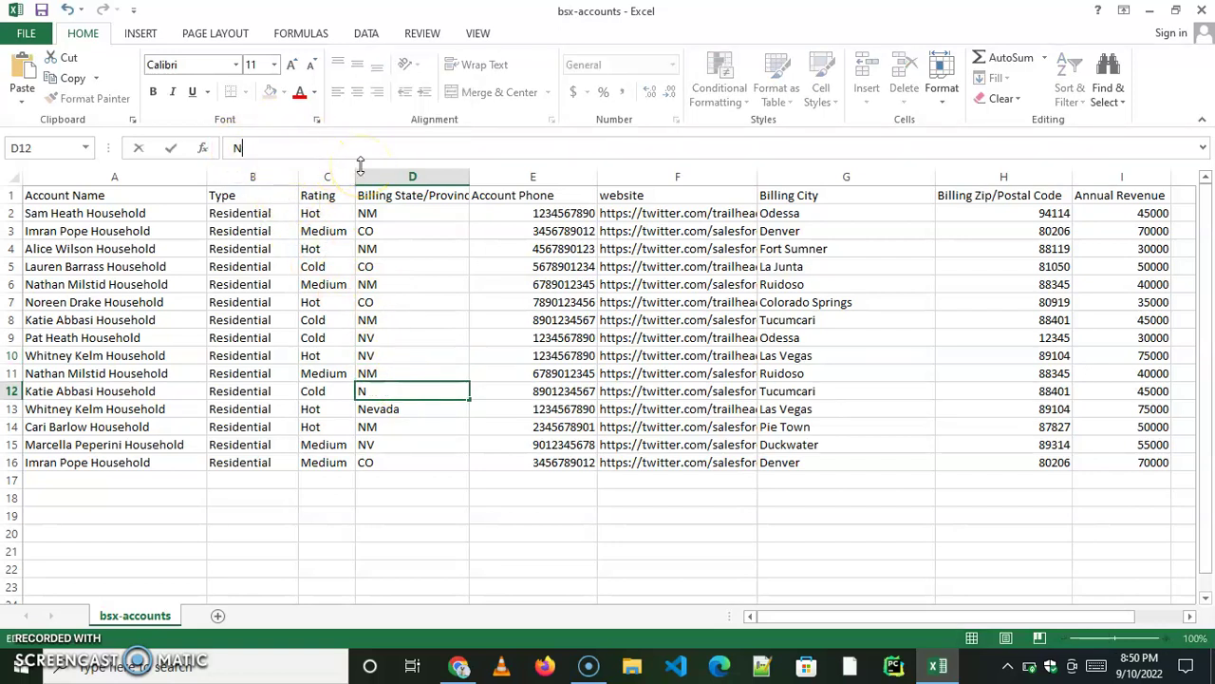
pyautogui.write('M')
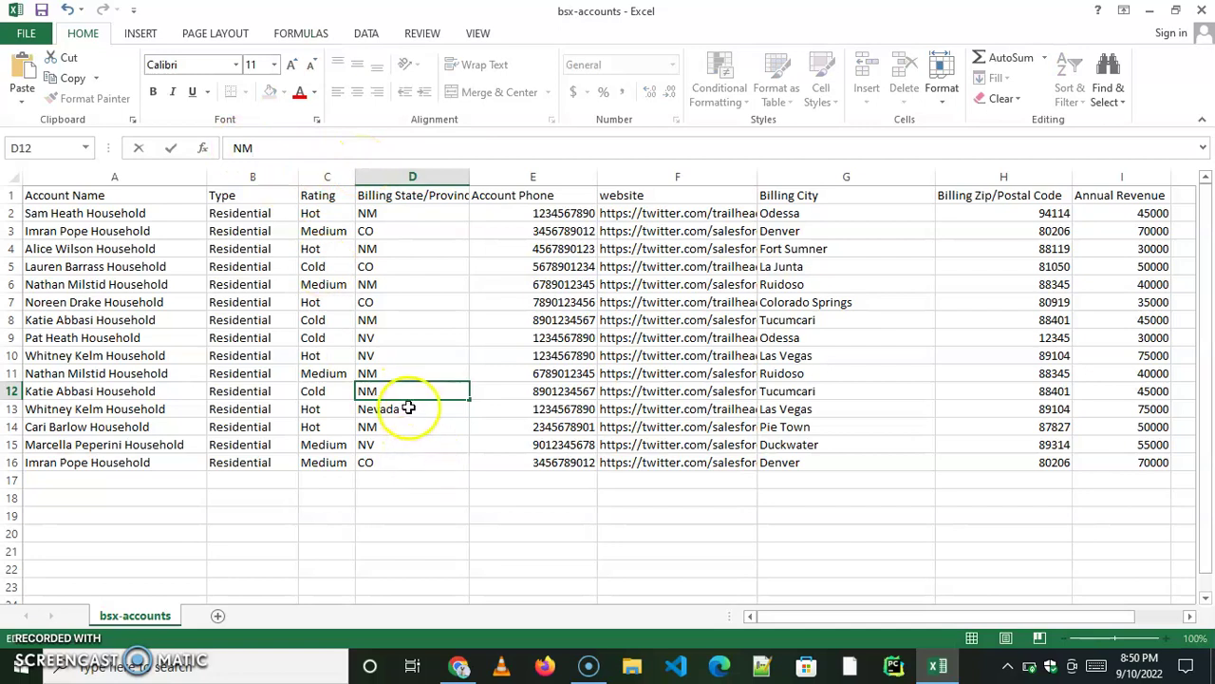
pyautogui.click(399, 408)
pyautogui.click(282, 149)
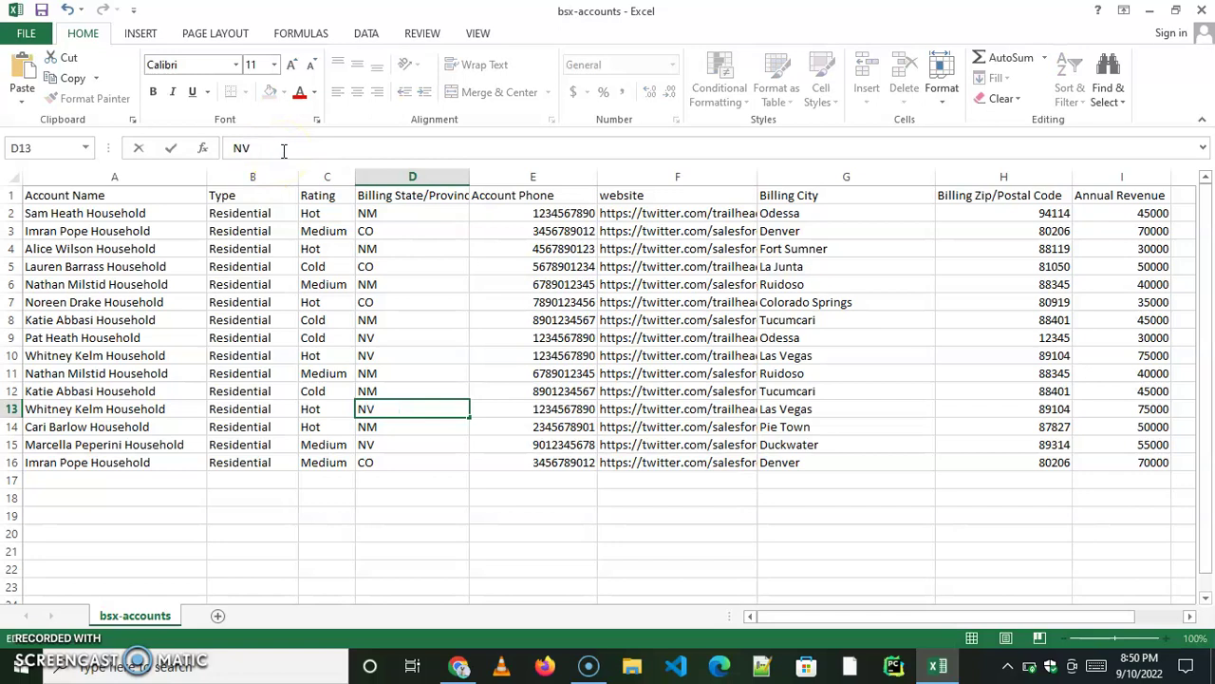
pyautogui.click(489, 515)
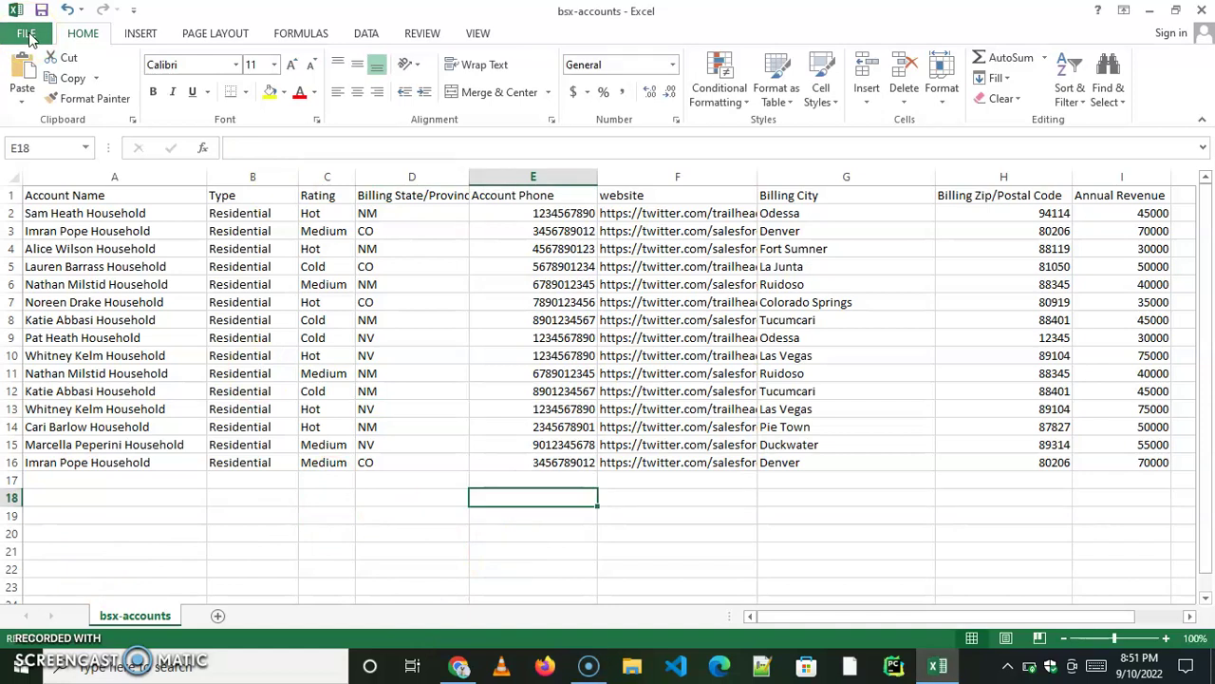
# Save the bsx-accounts sheet in CSV (Comma delimited) format and close Excel.
pyautogui.click(27, 34)
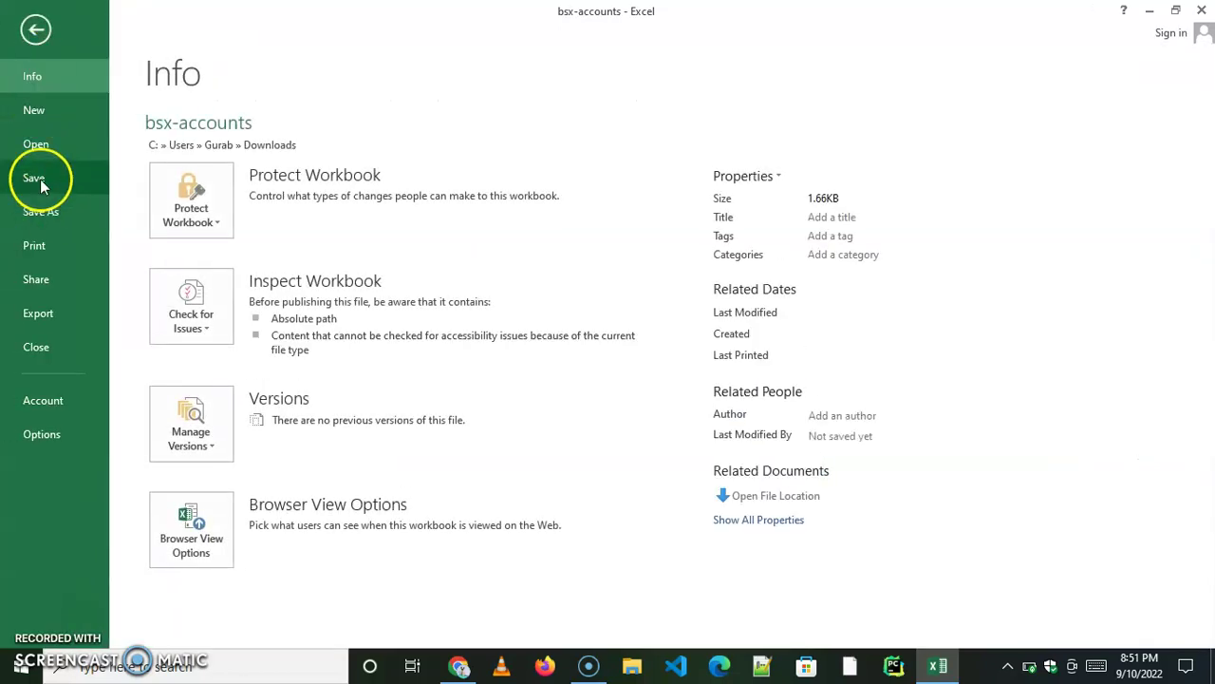
pyautogui.click(36, 178)
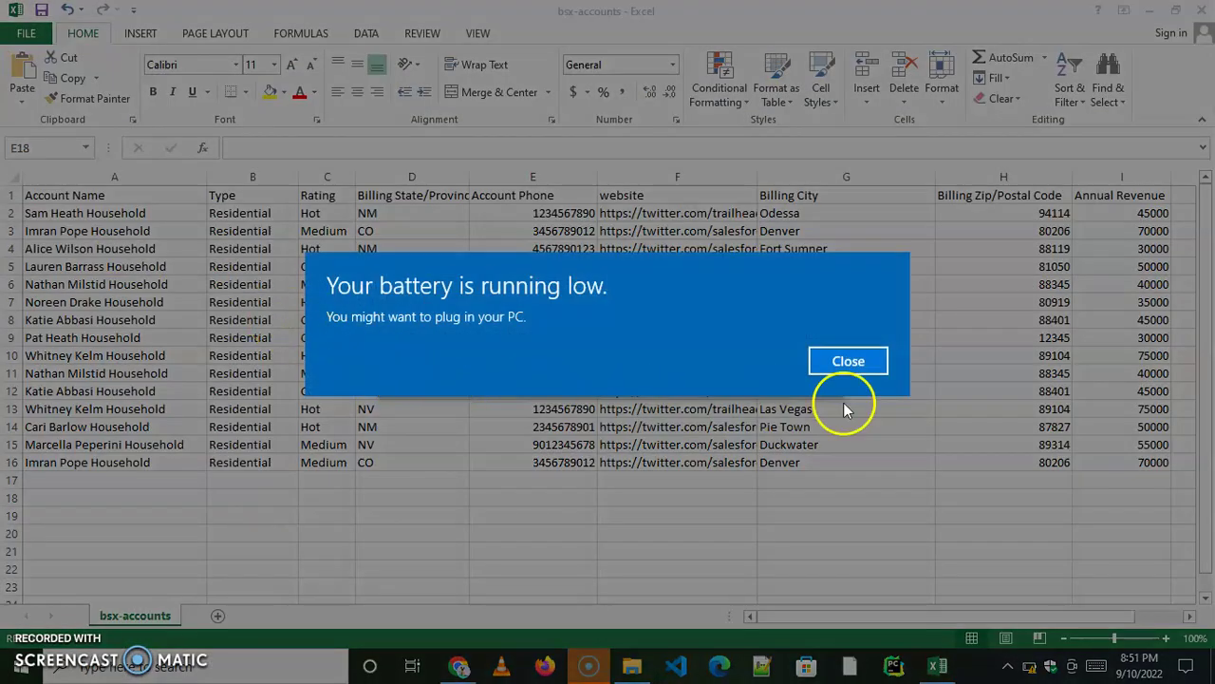
pyautogui.click(848, 360)
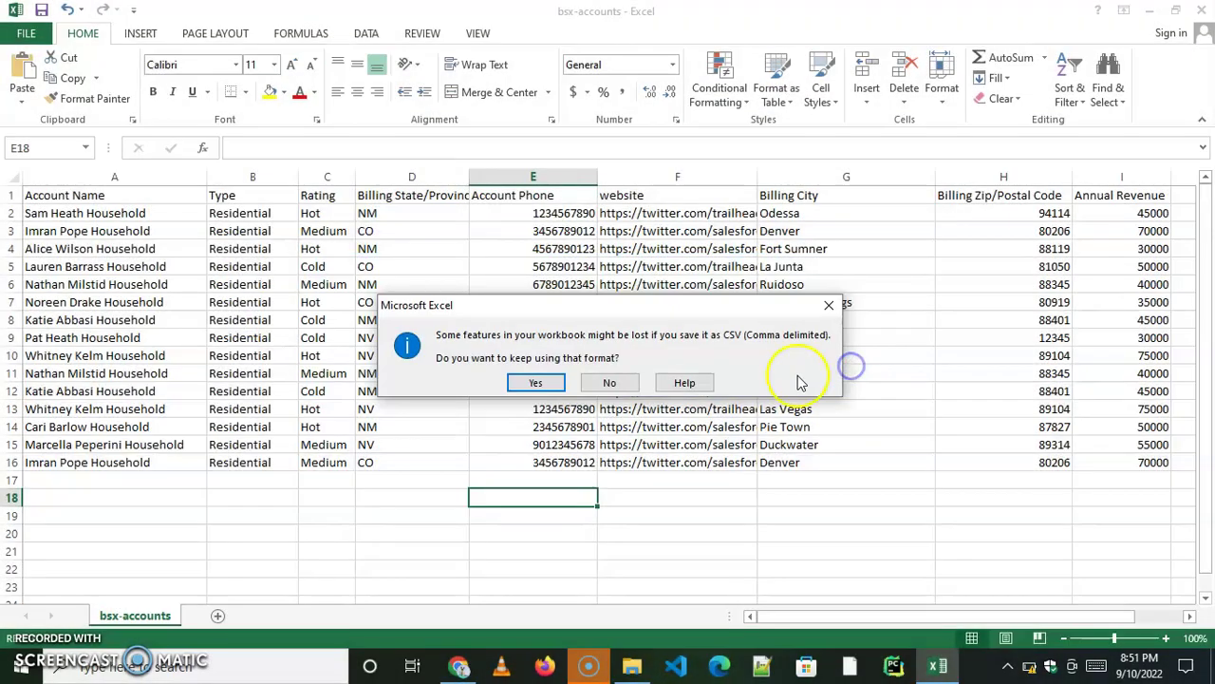
pyautogui.click(536, 383)
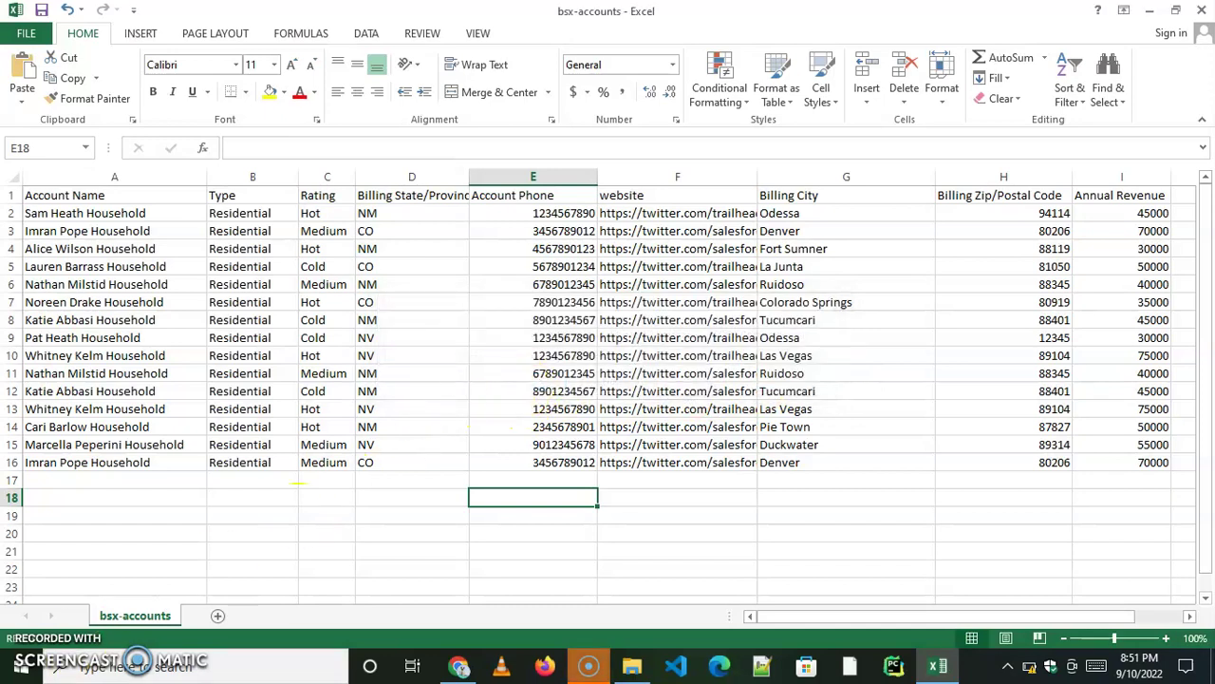
pyautogui.hotkey('alt', 'F4')
# Find the Data Import Wizard through Setup Quick Find and launch it.
pyautogui.click(112, 111)
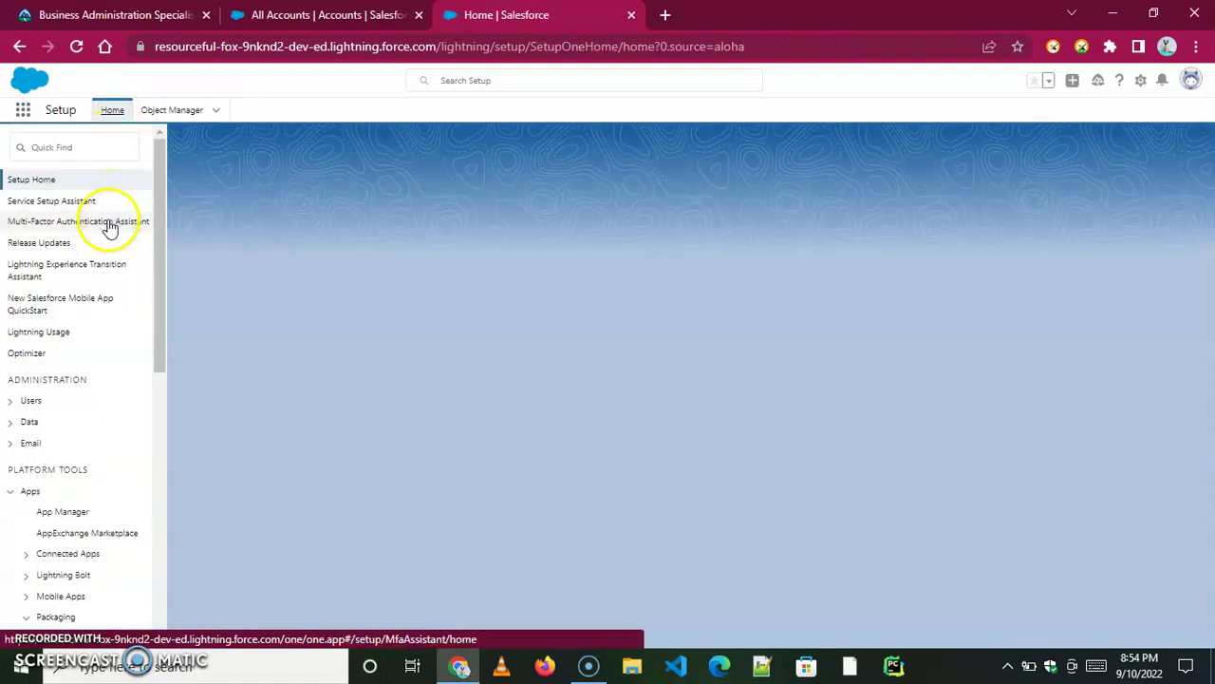
pyautogui.click(42, 142)
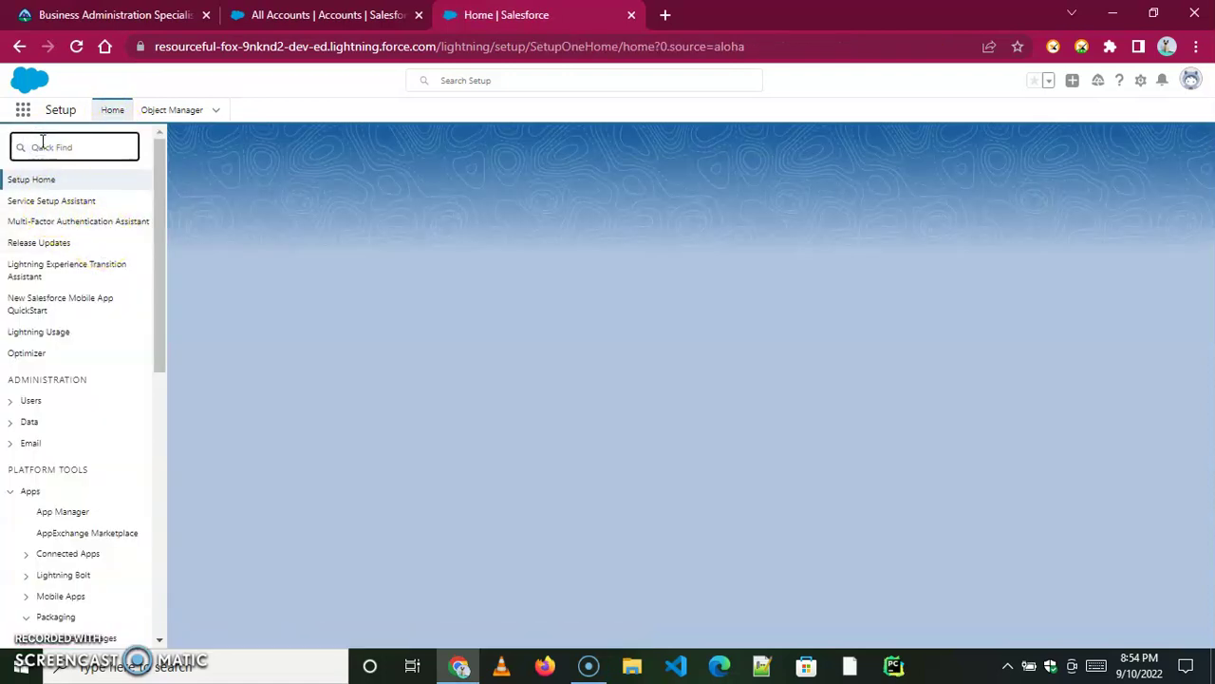
pyautogui.write('s')
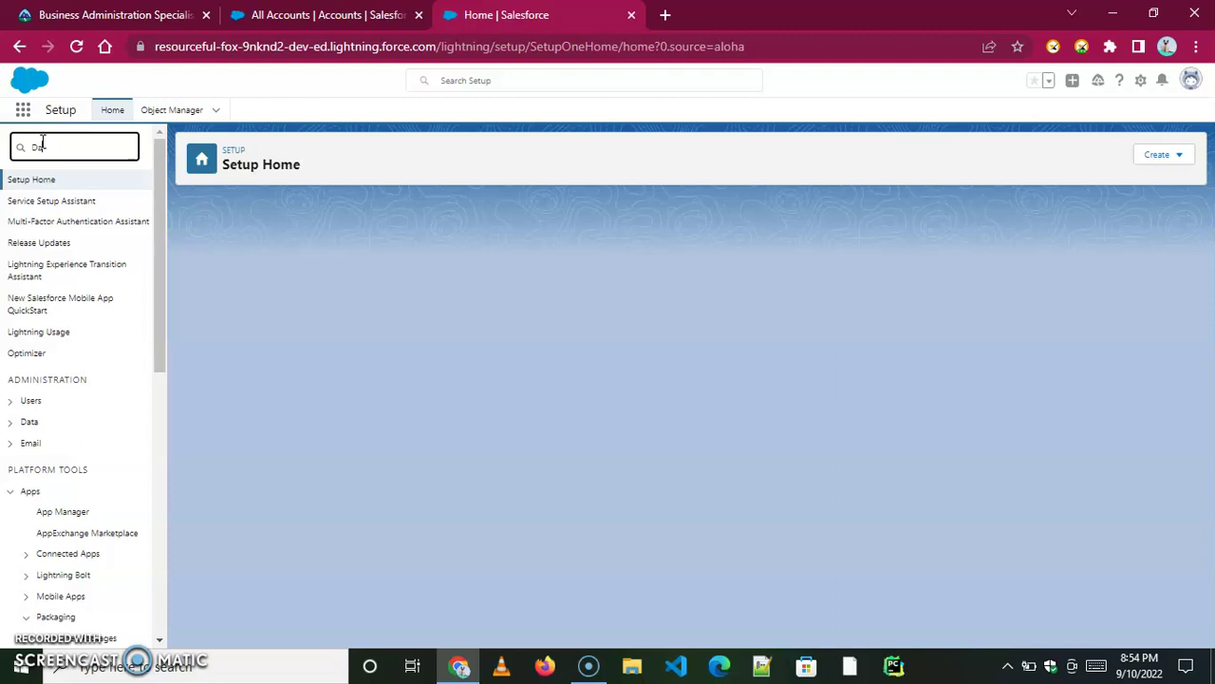
pyautogui.write('ata')
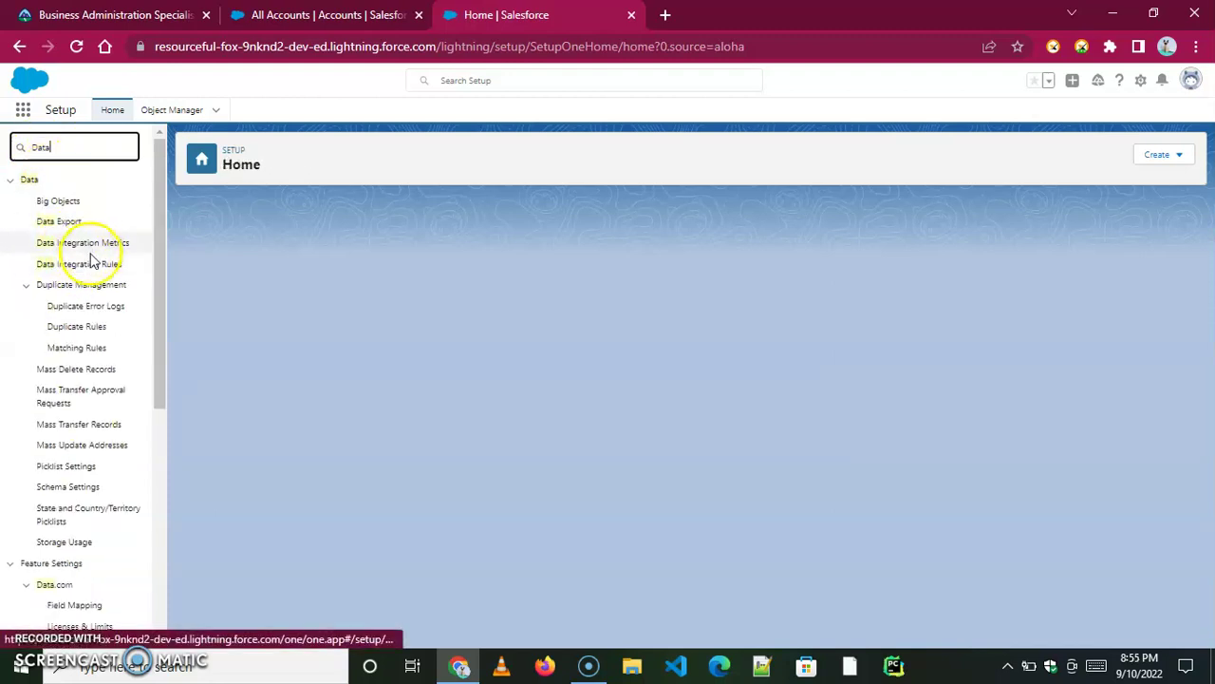
pyautogui.write(' i')
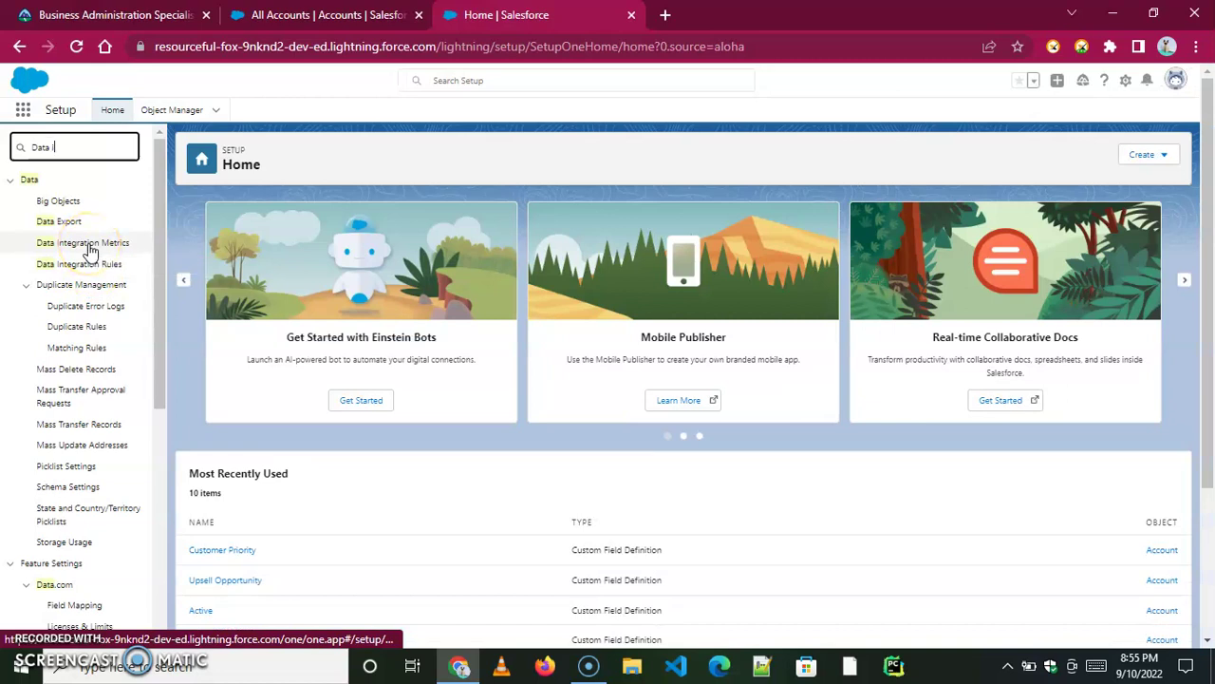
pyautogui.write('m')
pyautogui.click(87, 202)
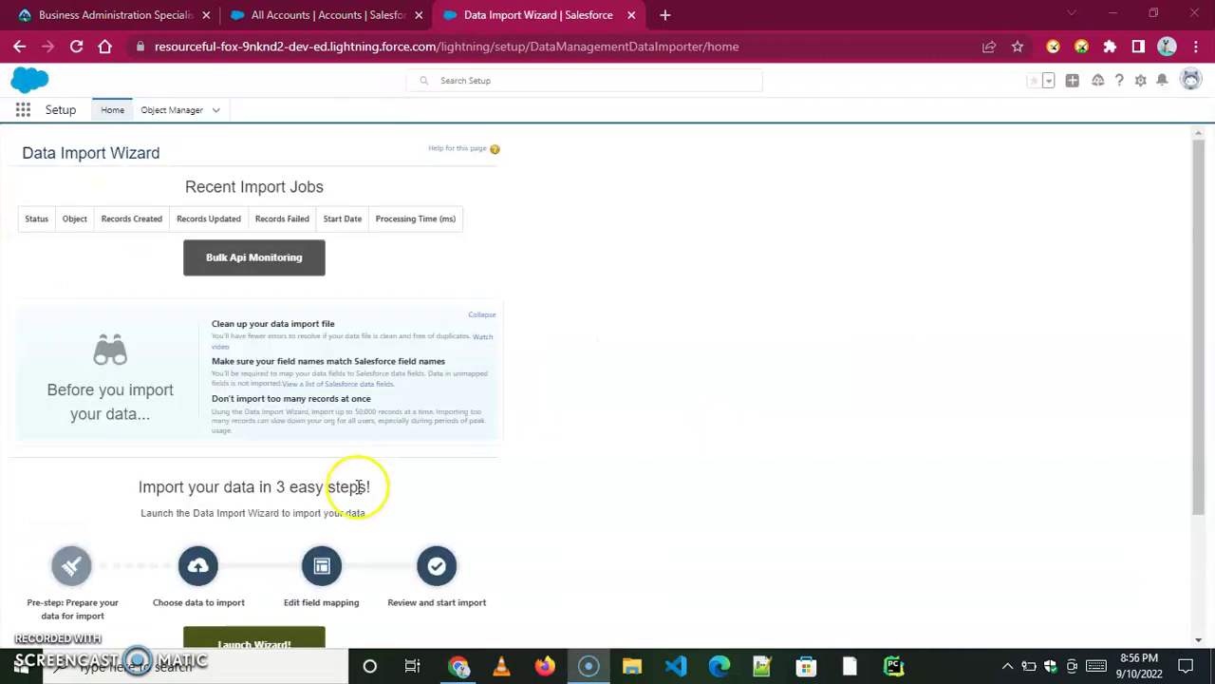
pyautogui.scroll(-3, 339, 486)
pyautogui.click(243, 481)
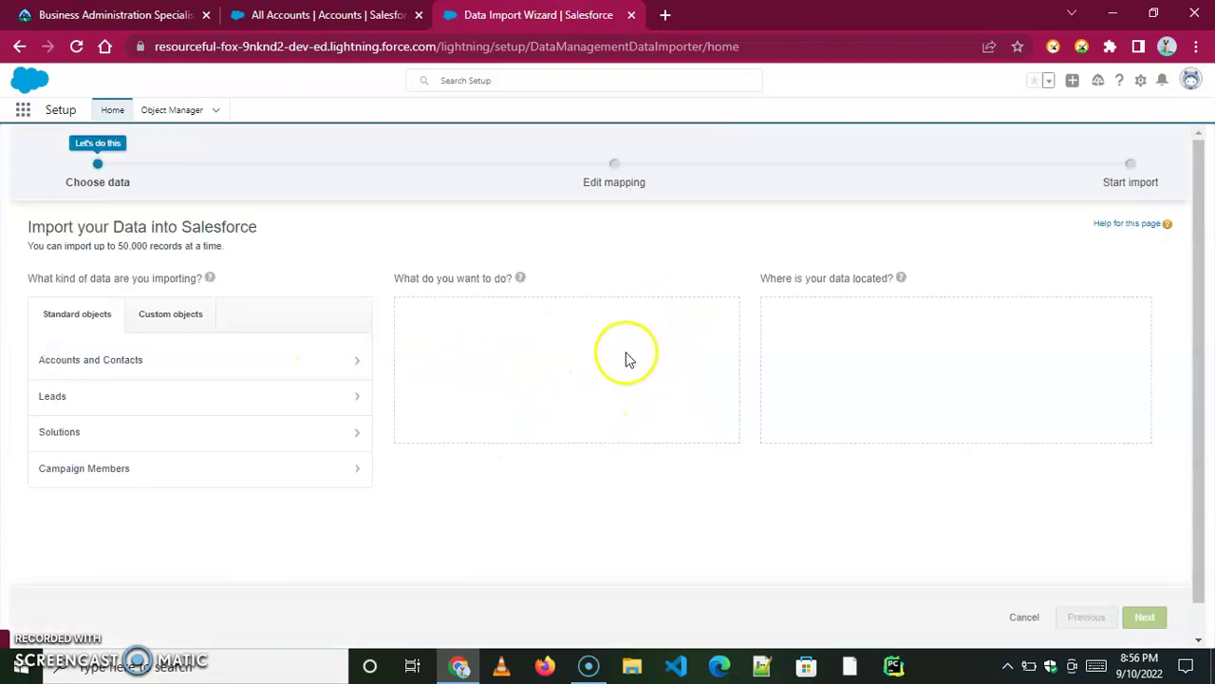
# Choose Accounts and Contacts, Add new records, and CSV as the data source.
pyautogui.click(122, 359)
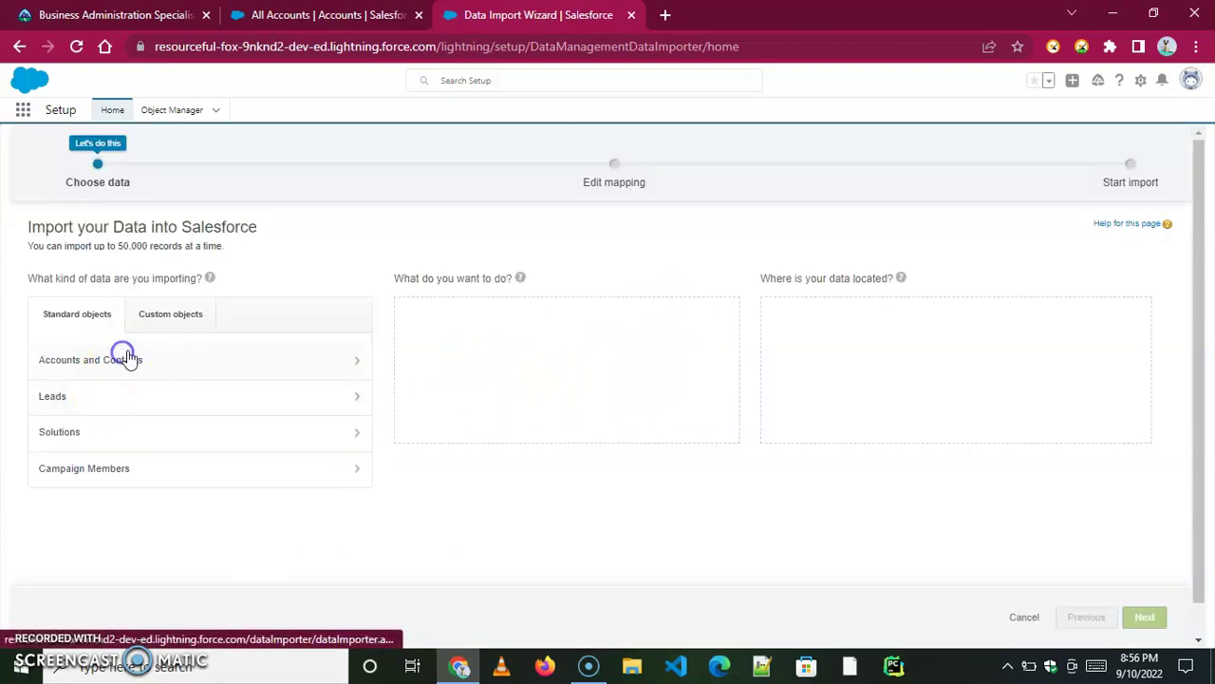
pyautogui.click(463, 315)
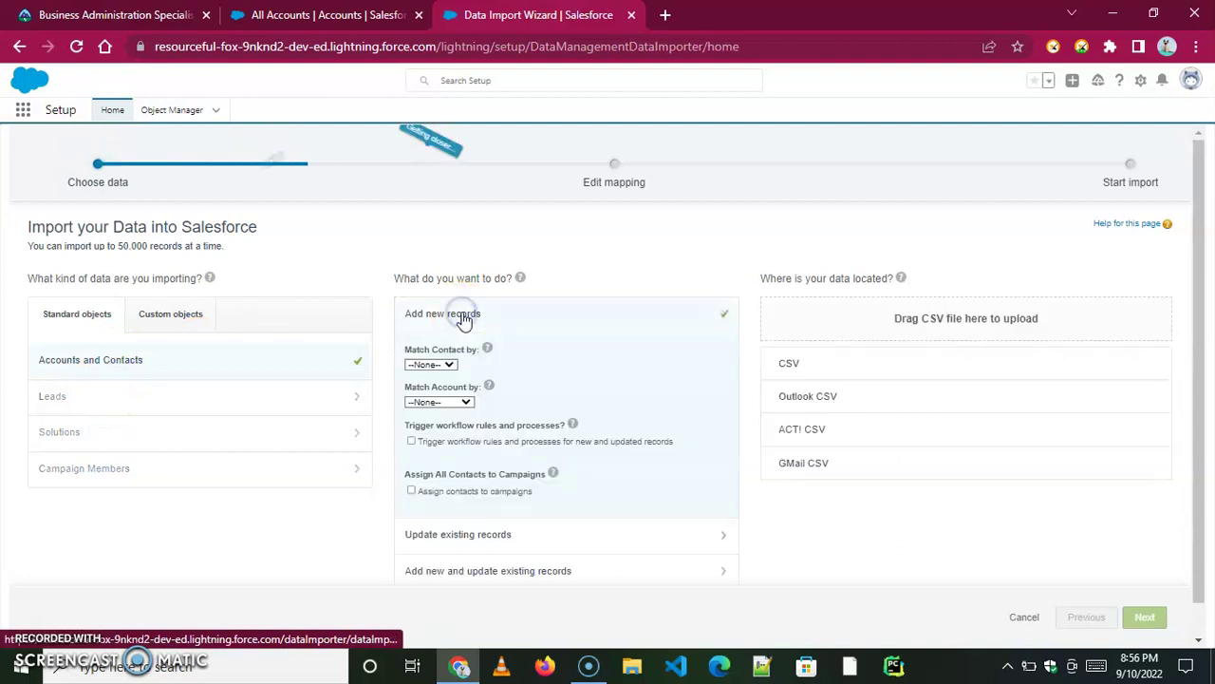
pyautogui.click(841, 364)
# Upload bsx-accounts.csv from the Desktop and continue to field mapping.
pyautogui.click(822, 404)
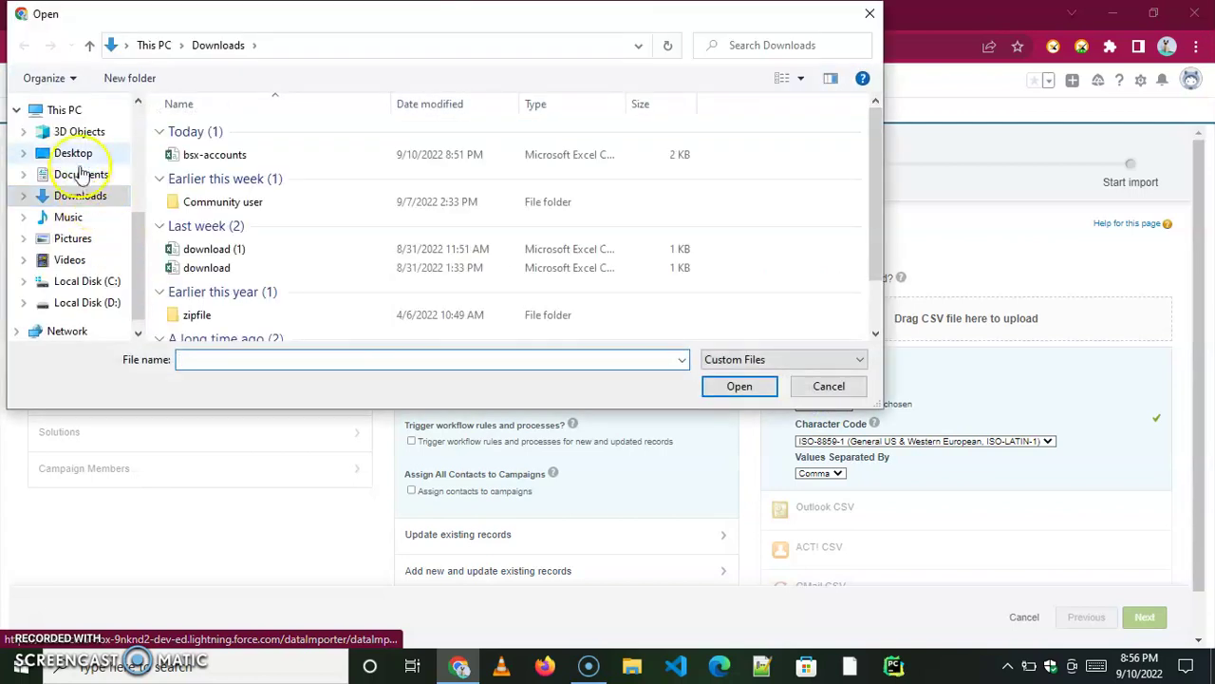
pyautogui.click(74, 153)
pyautogui.click(231, 169)
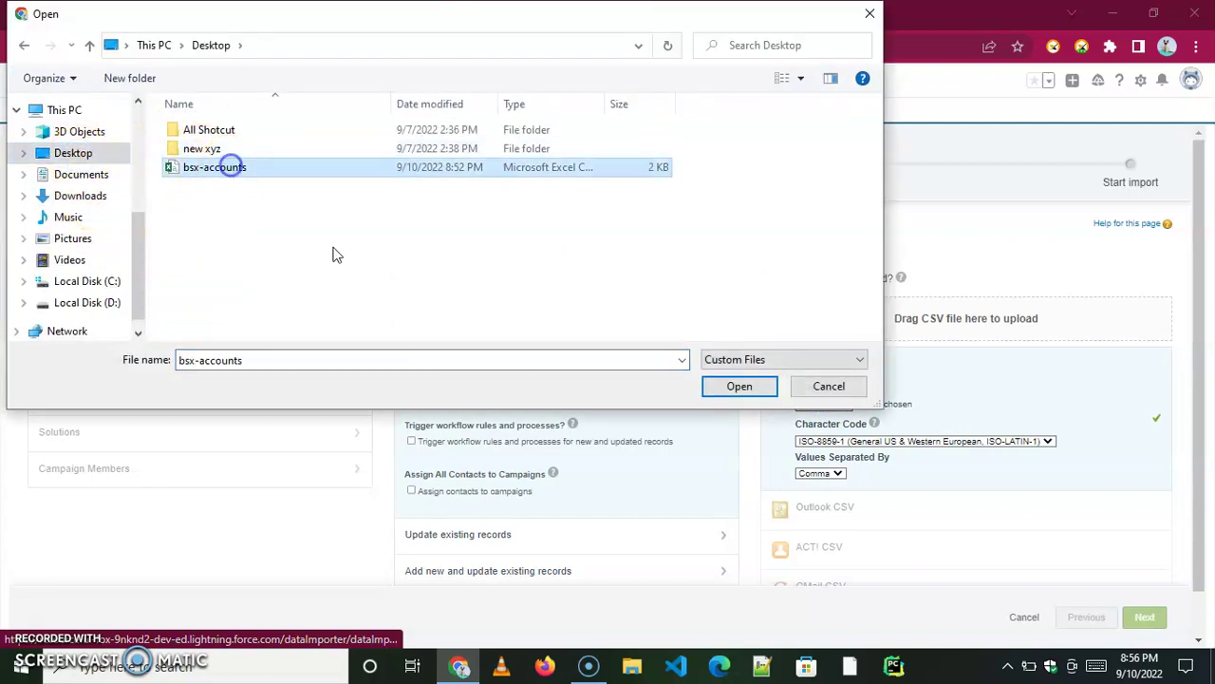
pyautogui.click(737, 386)
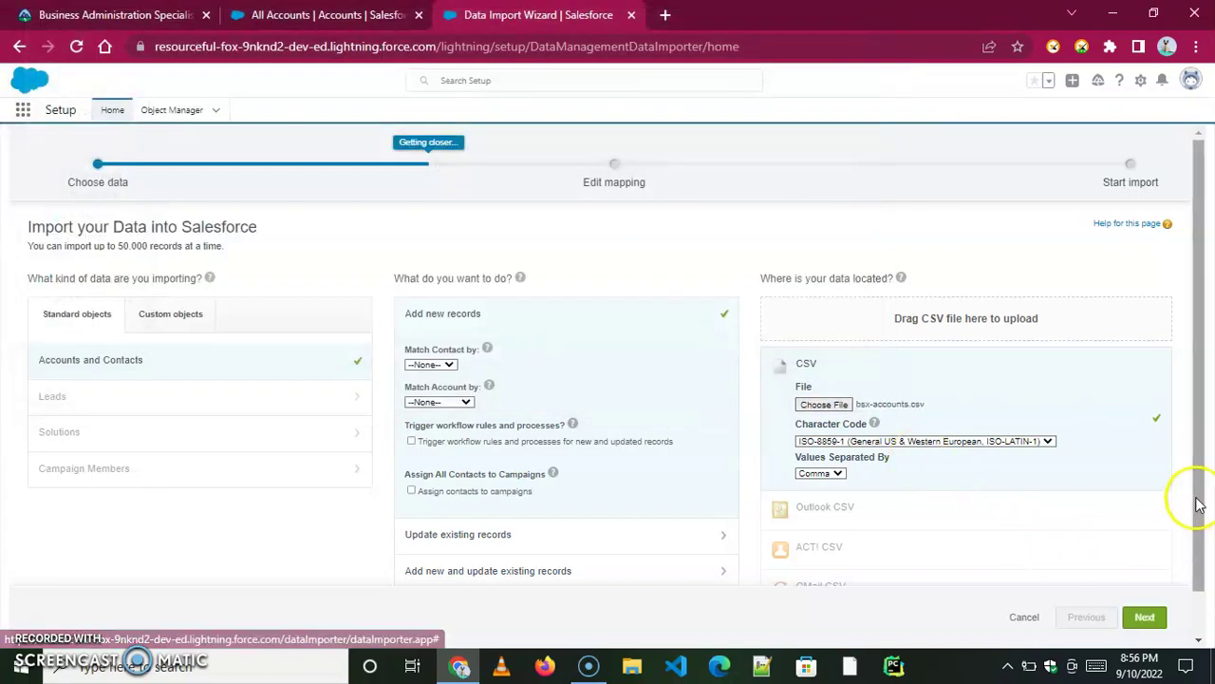
pyautogui.click(1144, 616)
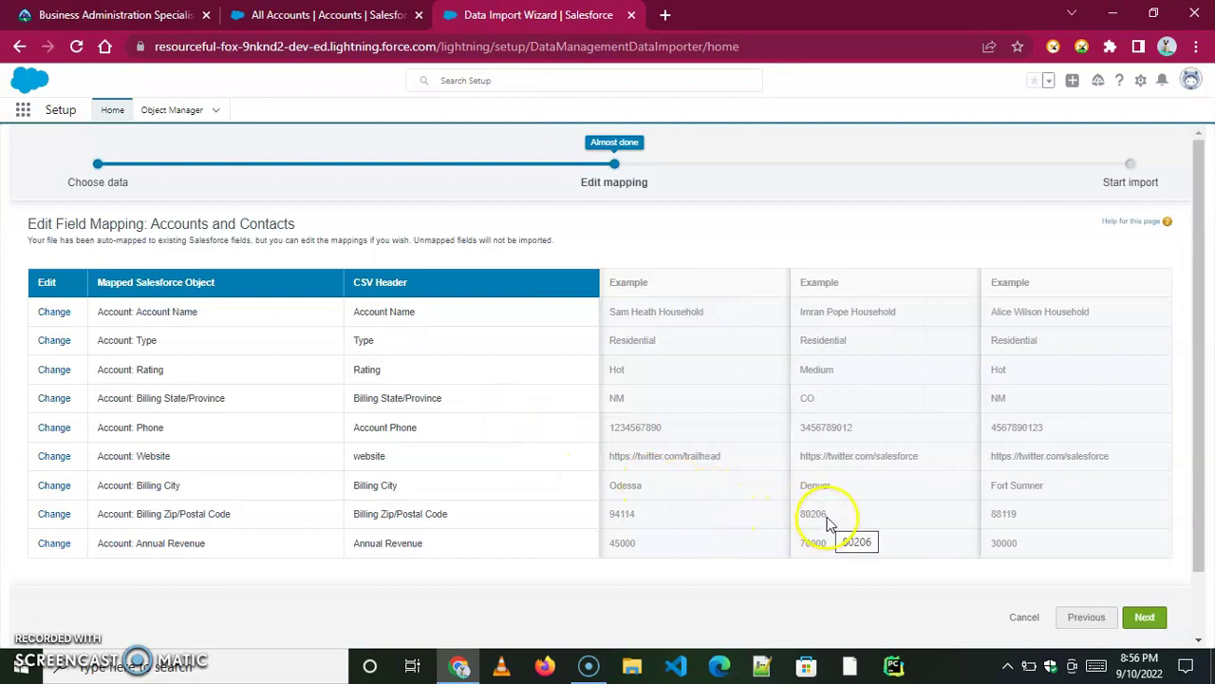
# Accept the nine-field mapping, start the bsx-accounts import and acknowledge it.
pyautogui.click(1145, 618)
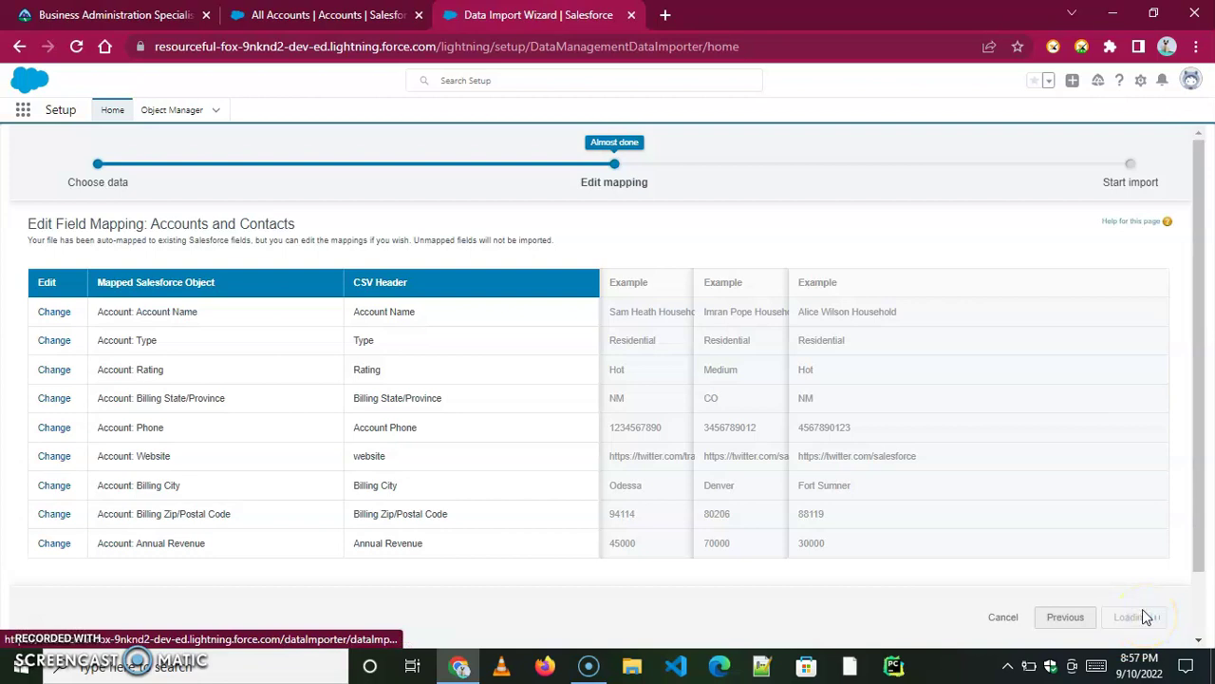
pyautogui.click(1123, 618)
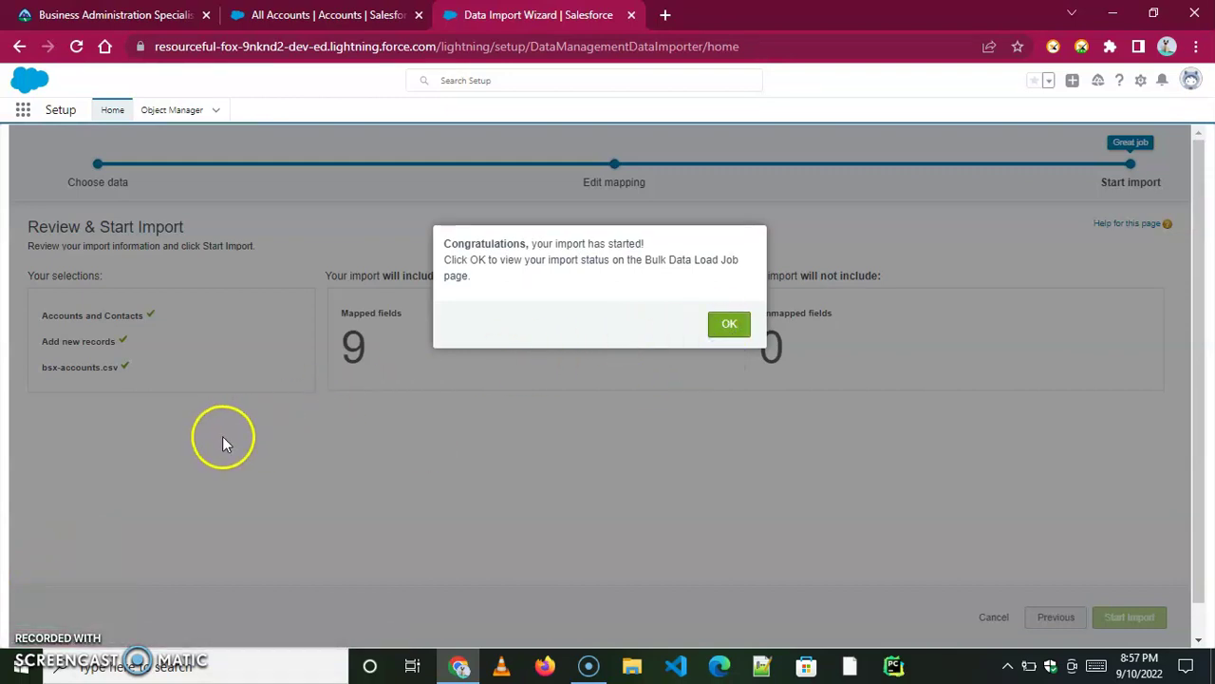
pyautogui.click(722, 326)
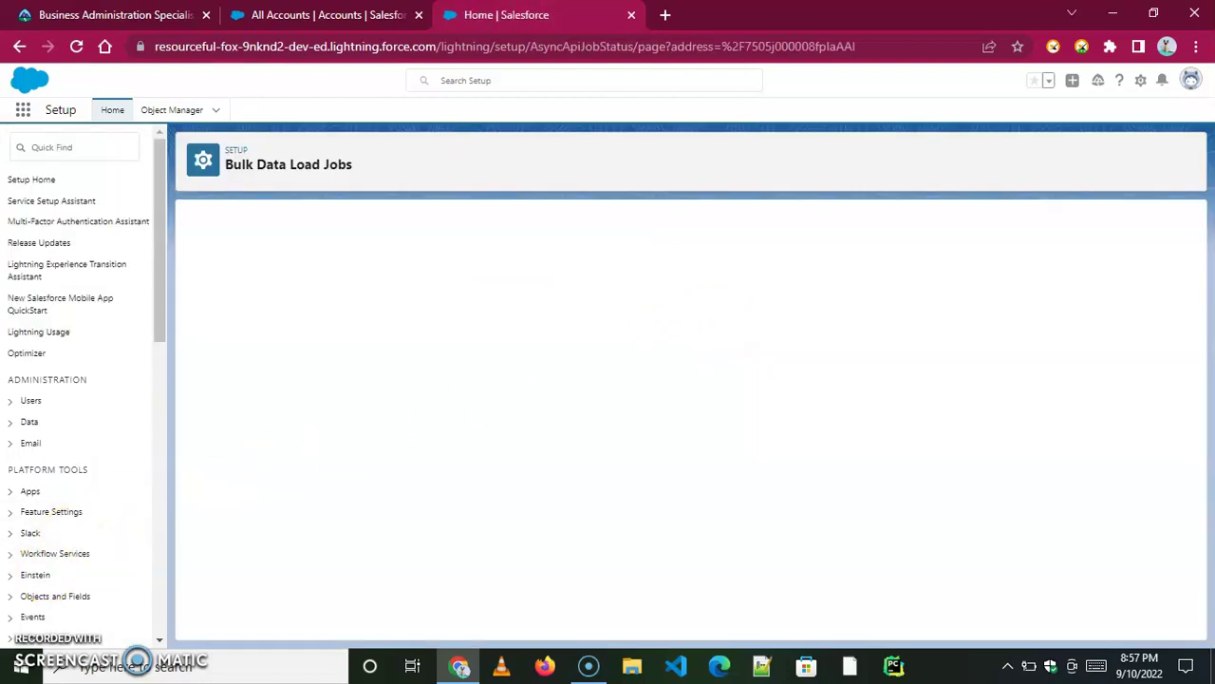
# Return to the All Accounts list and refresh it to show the imported accounts.
pyautogui.click(290, 19)
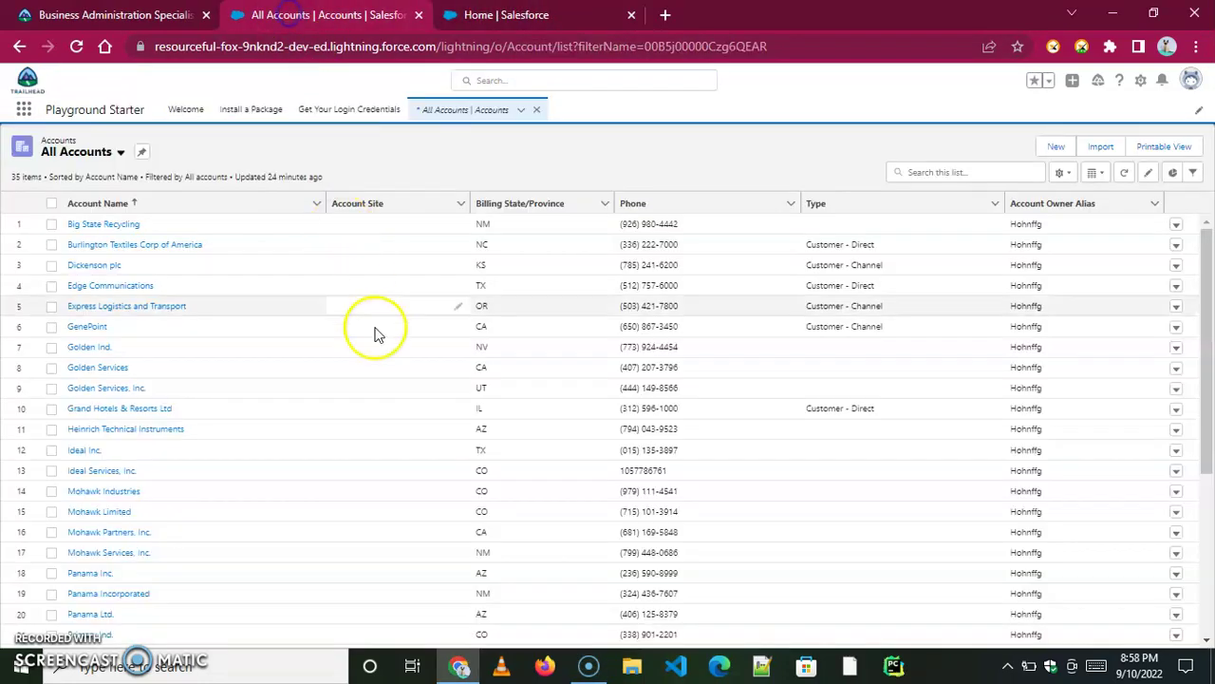
pyautogui.click(76, 46)
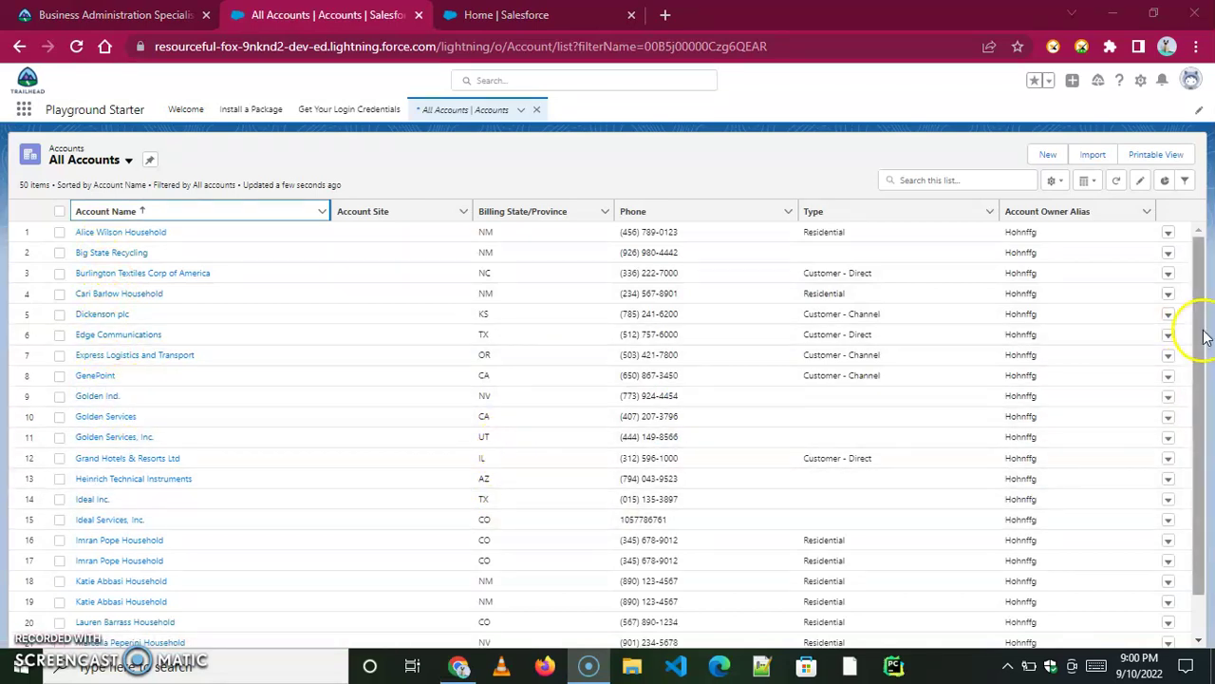
pyautogui.moveTo(1204, 336)
pyautogui.mouseDown()
pyautogui.moveTo(1198, 418)
pyautogui.moveTo(1198, 341)
pyautogui.mouseUp()
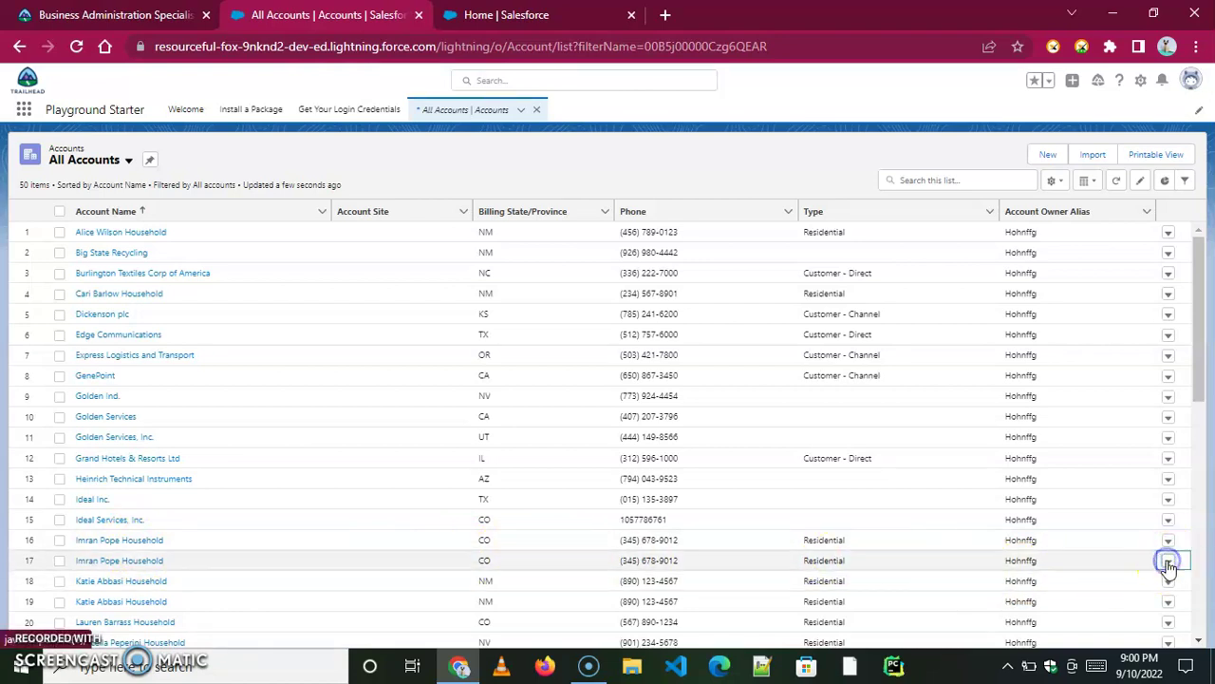
# Delete two duplicated household accounts from the list.
pyautogui.click(1120, 606)
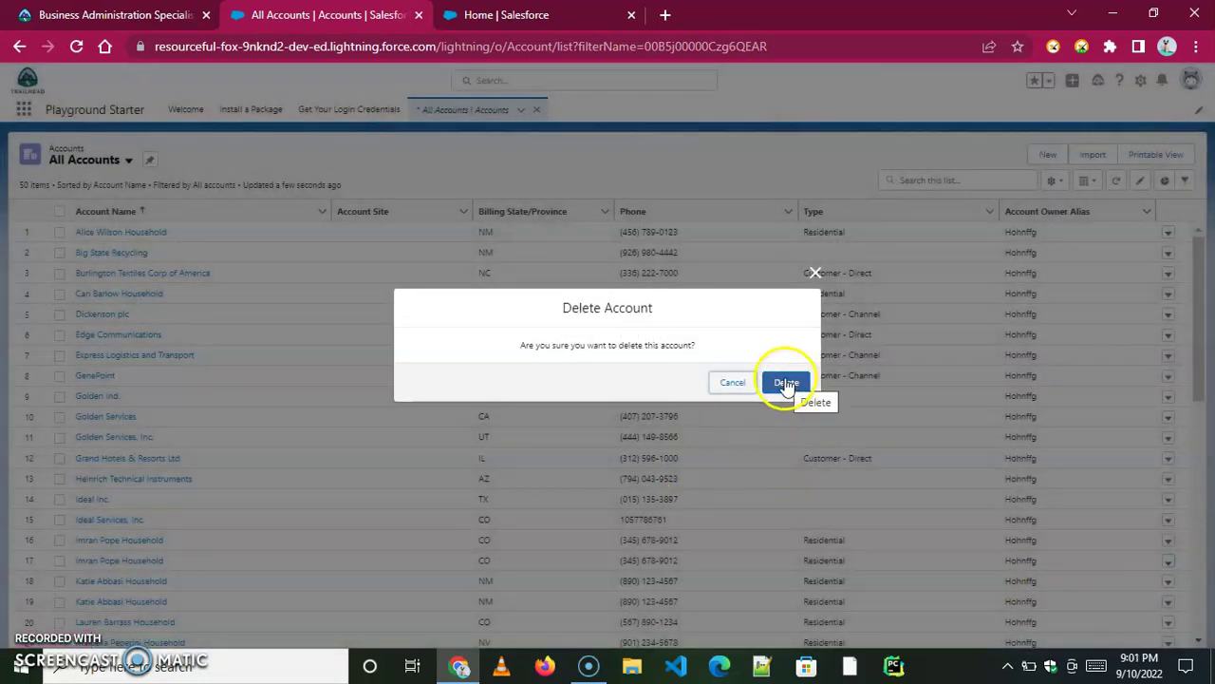
pyautogui.click(786, 382)
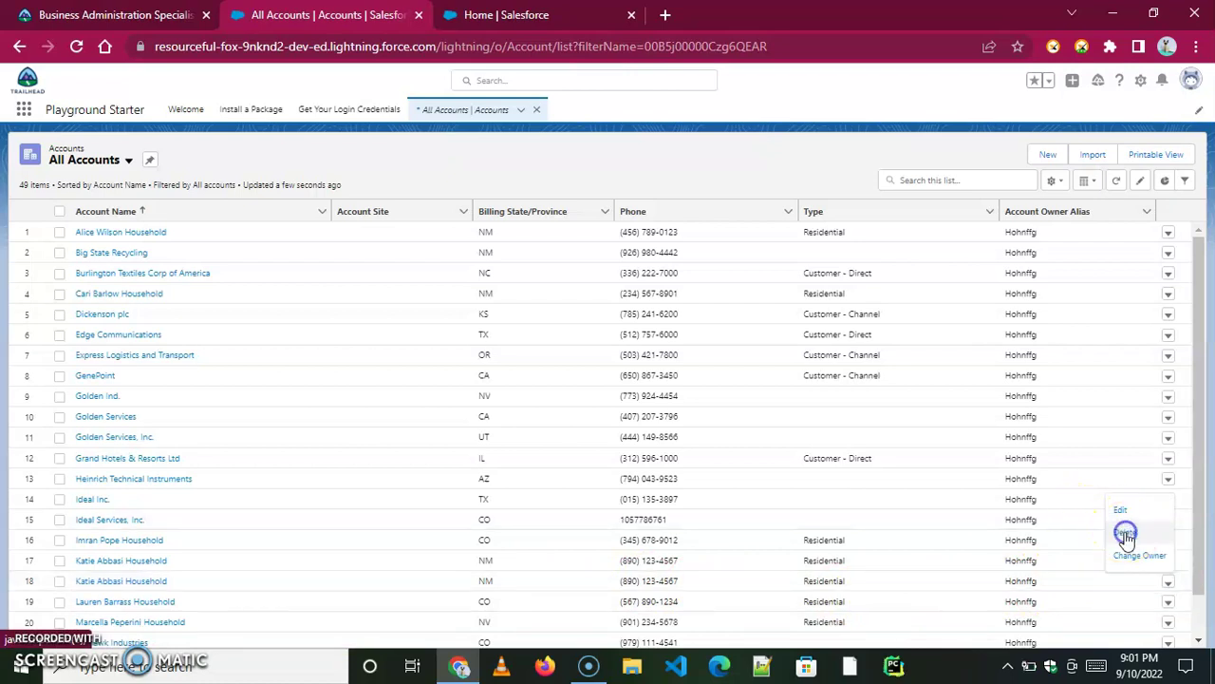
pyautogui.click(1127, 534)
pyautogui.click(788, 384)
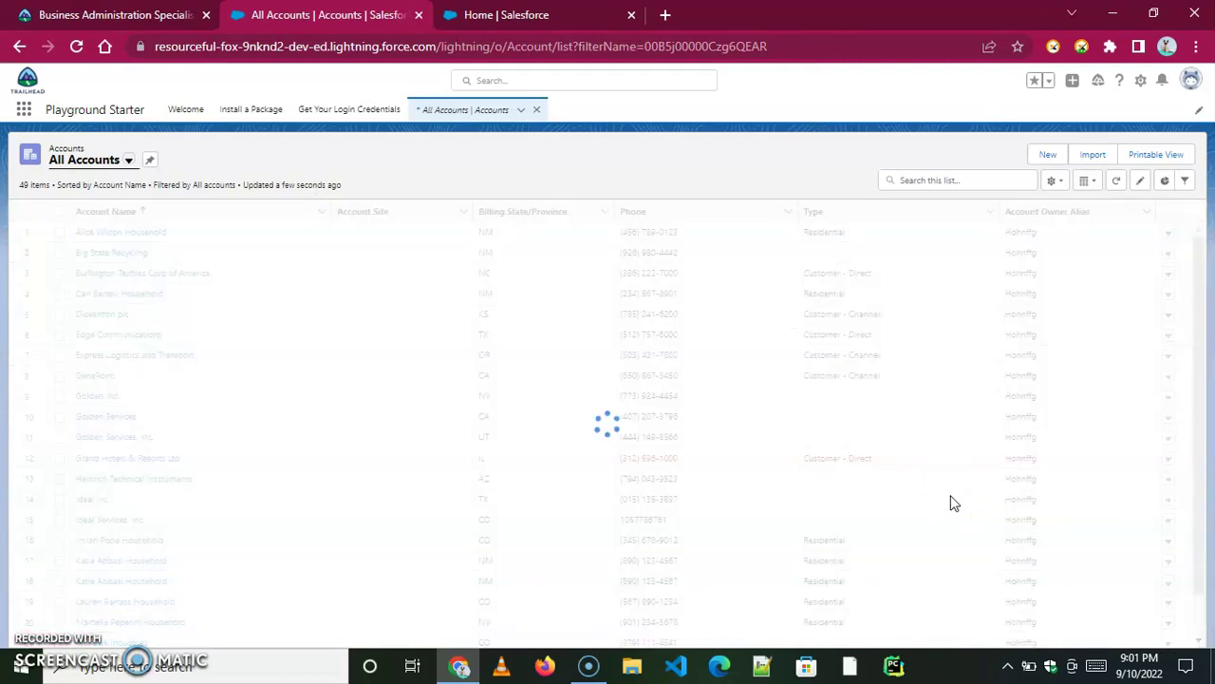
# Delete two more duplicated household accounts, bringing the list down to 46.
pyautogui.moveTo(1208, 328); pyautogui.dragTo(1207, 432)
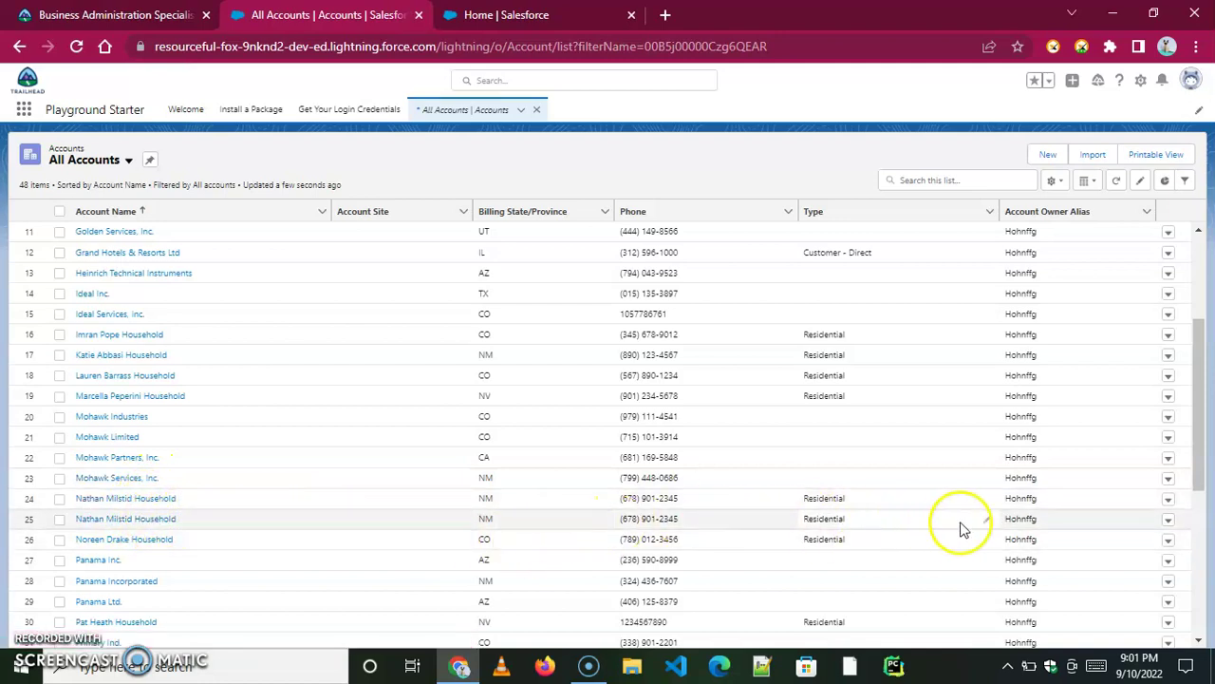
pyautogui.click(1169, 521)
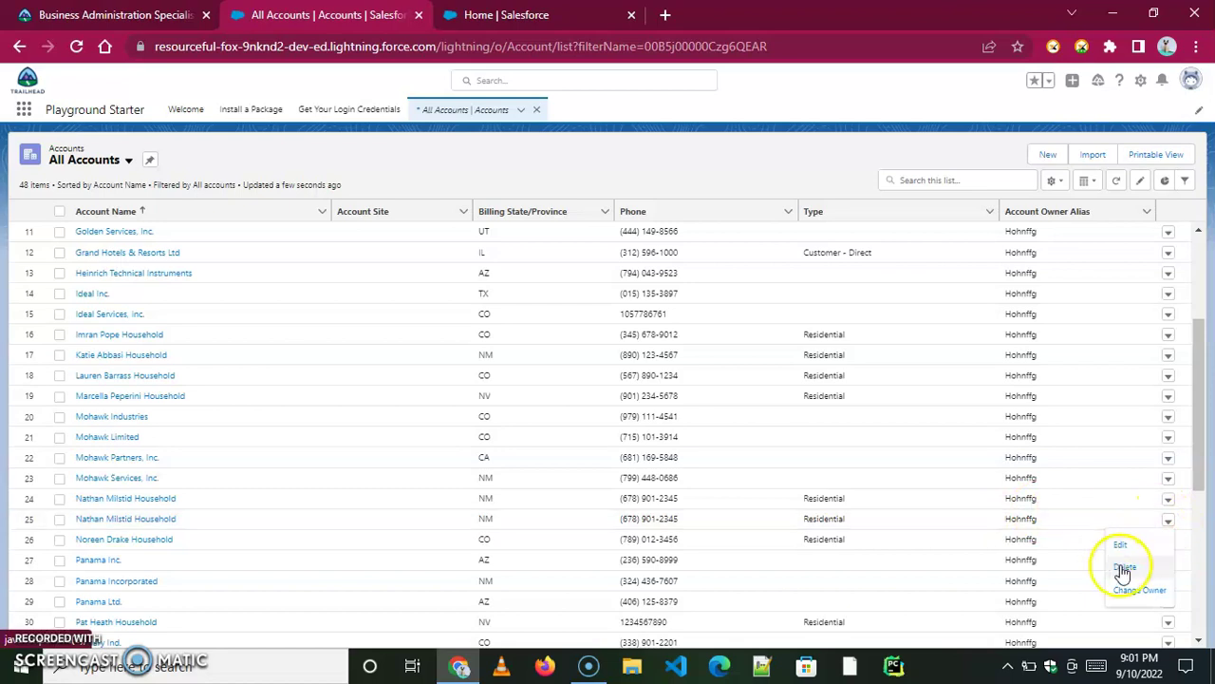
pyautogui.click(1125, 566)
pyautogui.click(786, 384)
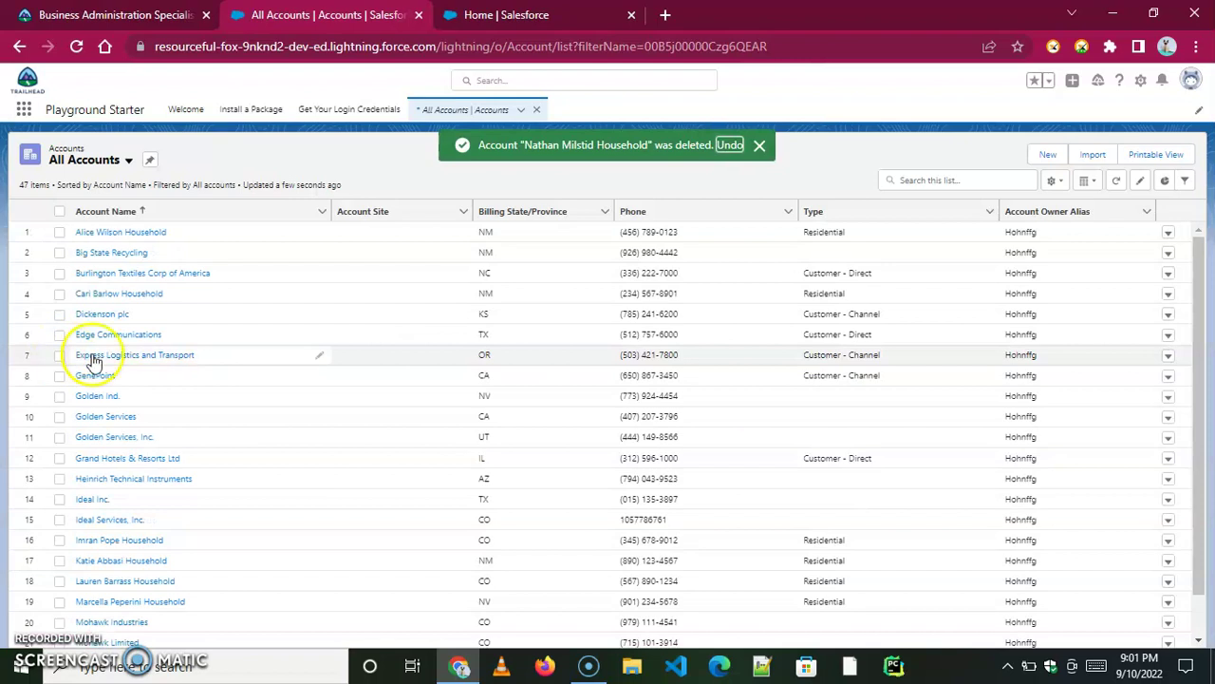
pyautogui.moveTo(1208, 288); pyautogui.dragTo(1196, 418)
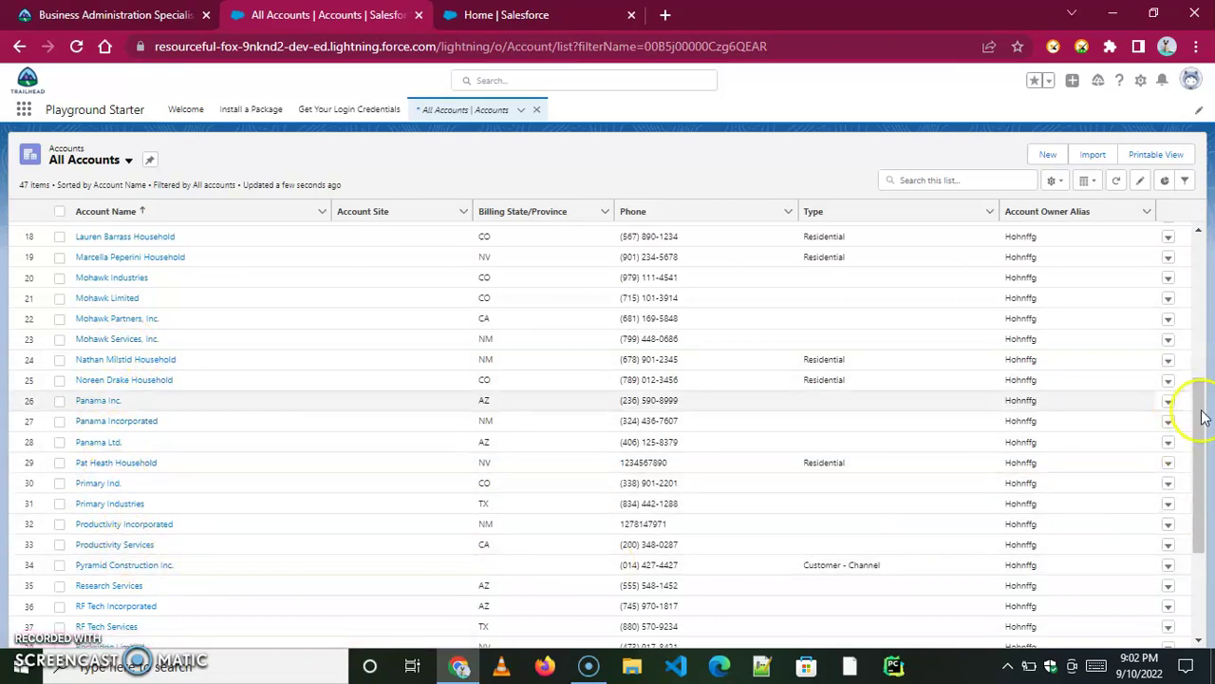
pyautogui.moveTo(1198, 426); pyautogui.dragTo(1204, 524)
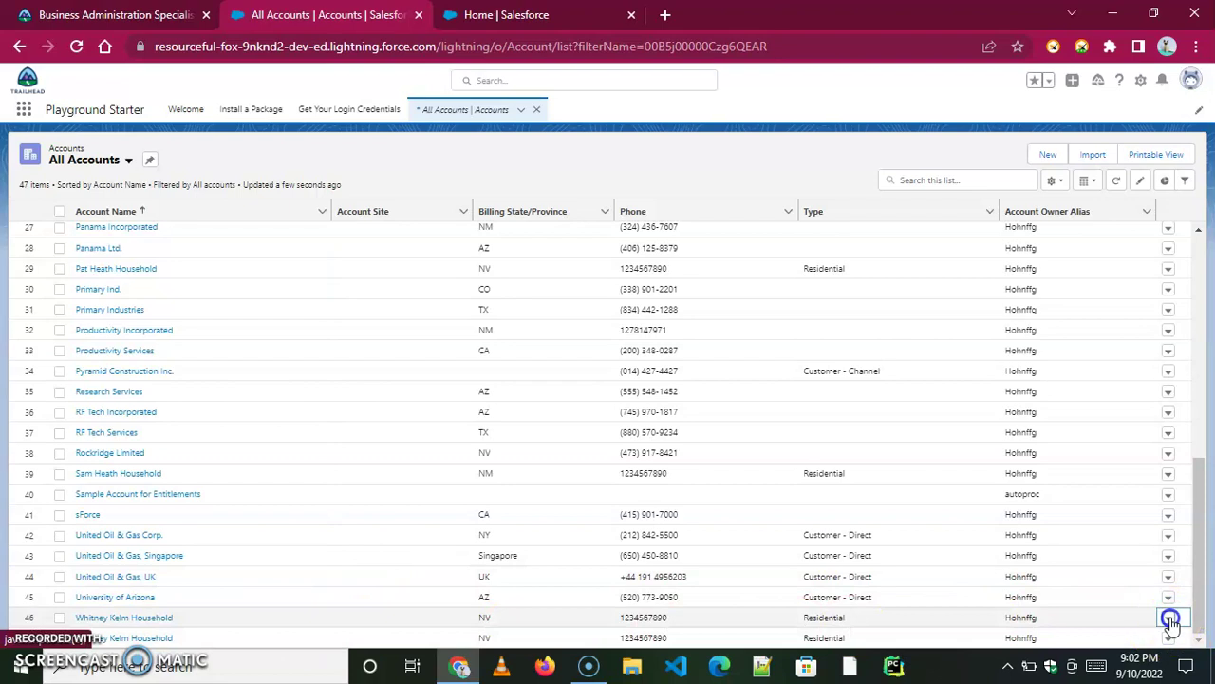
pyautogui.click(1169, 619)
pyautogui.click(1123, 571)
pyautogui.click(777, 387)
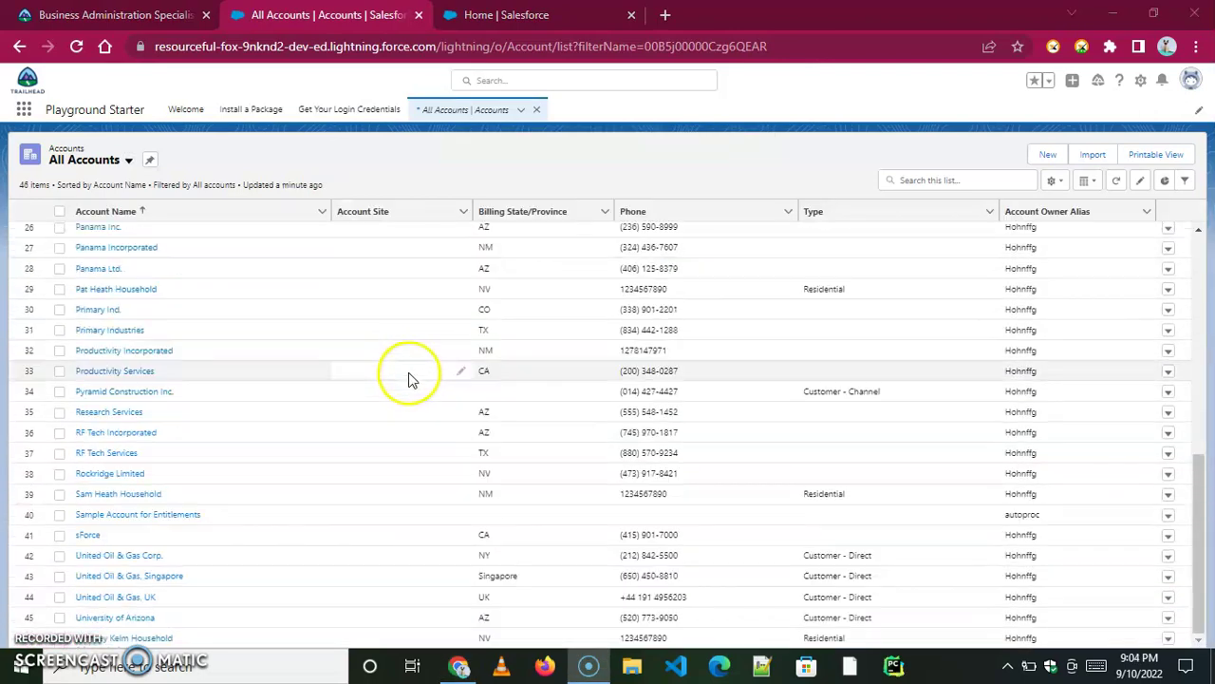
# Switch to the Business Administration Specialist superbadge page in Trailhead.
pyautogui.scroll(10, 403, 373)
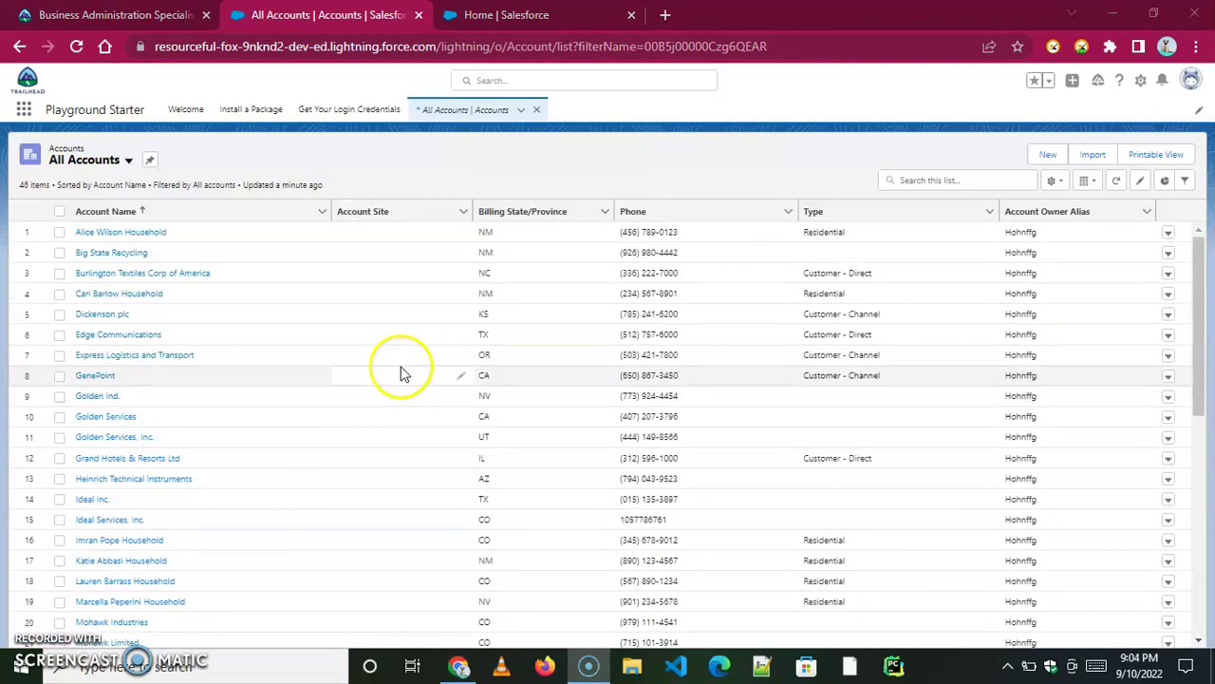
pyautogui.click(133, 14)
pyautogui.moveTo(1206, 226); pyautogui.dragTo(1209, 569)
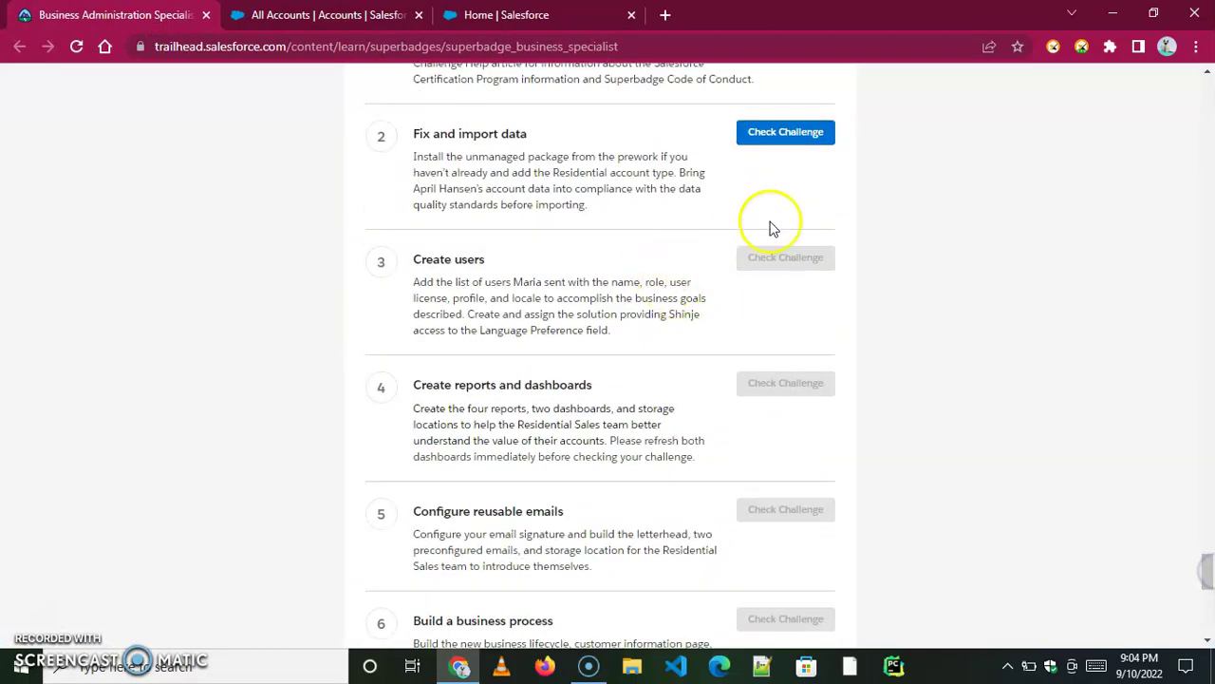
# Run Check Challenge on the Fix and import data step.
pyautogui.click(787, 131)
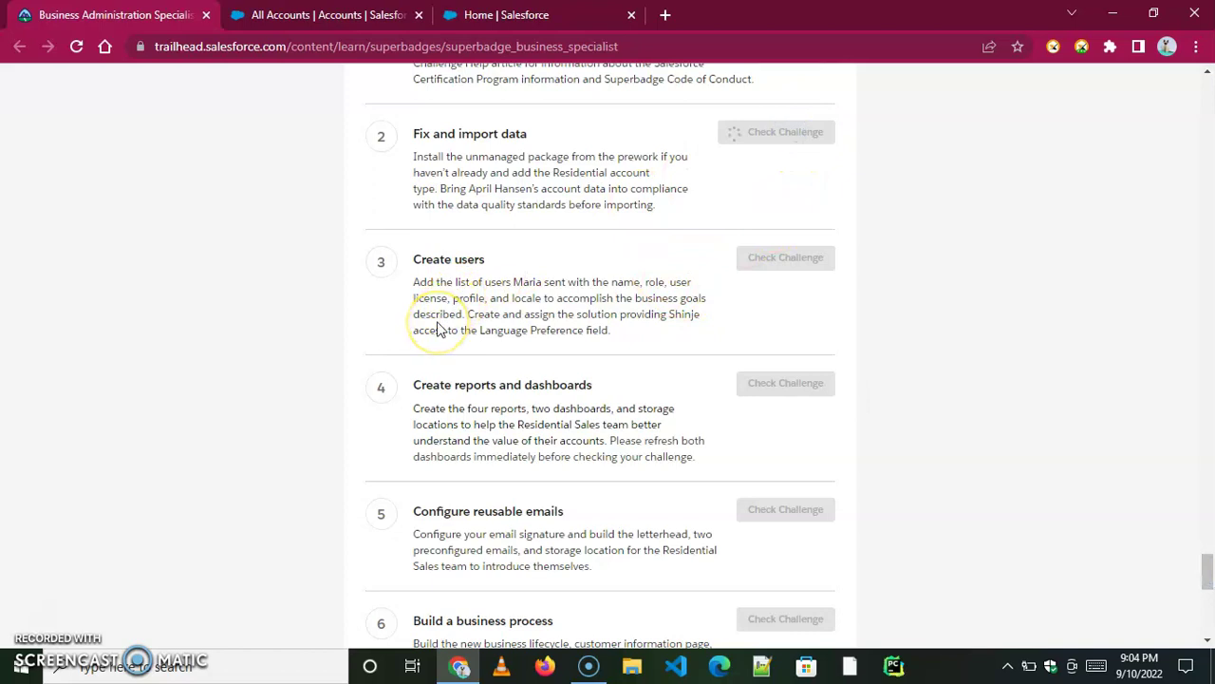